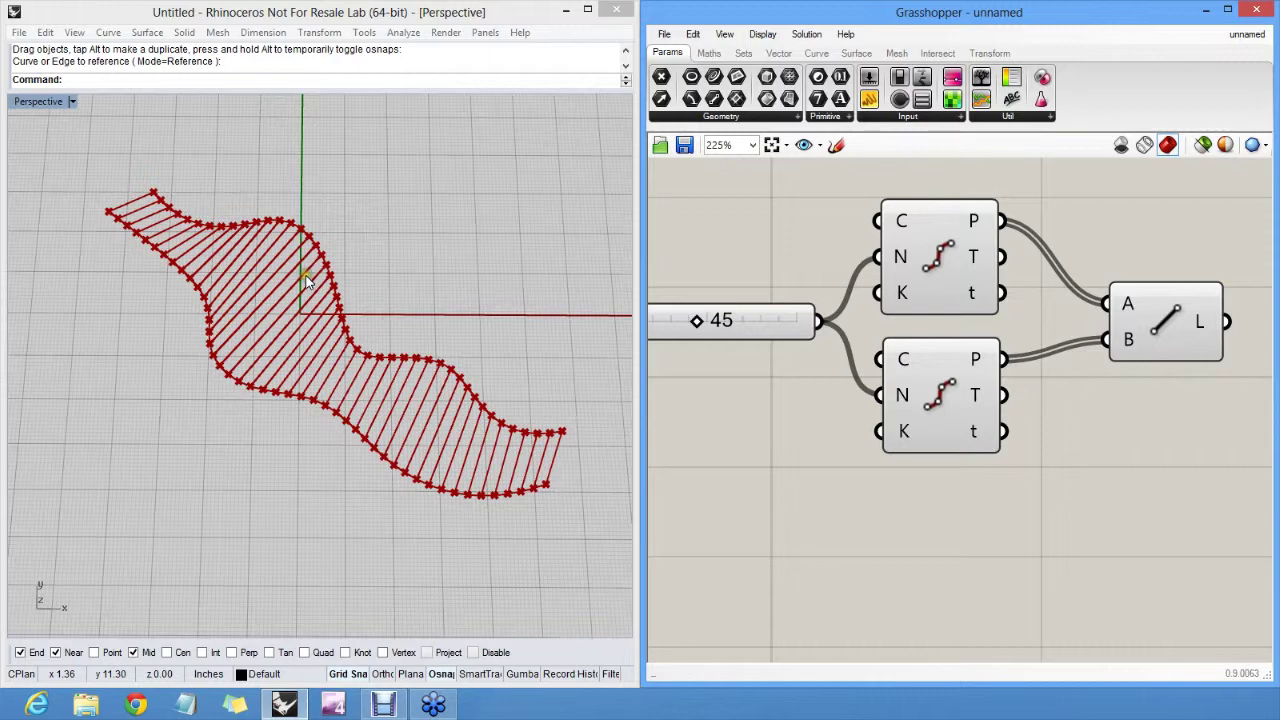
- Show the lower curve's control points and drag its right end and middle points outward
scroll(334, 330, up, 5)
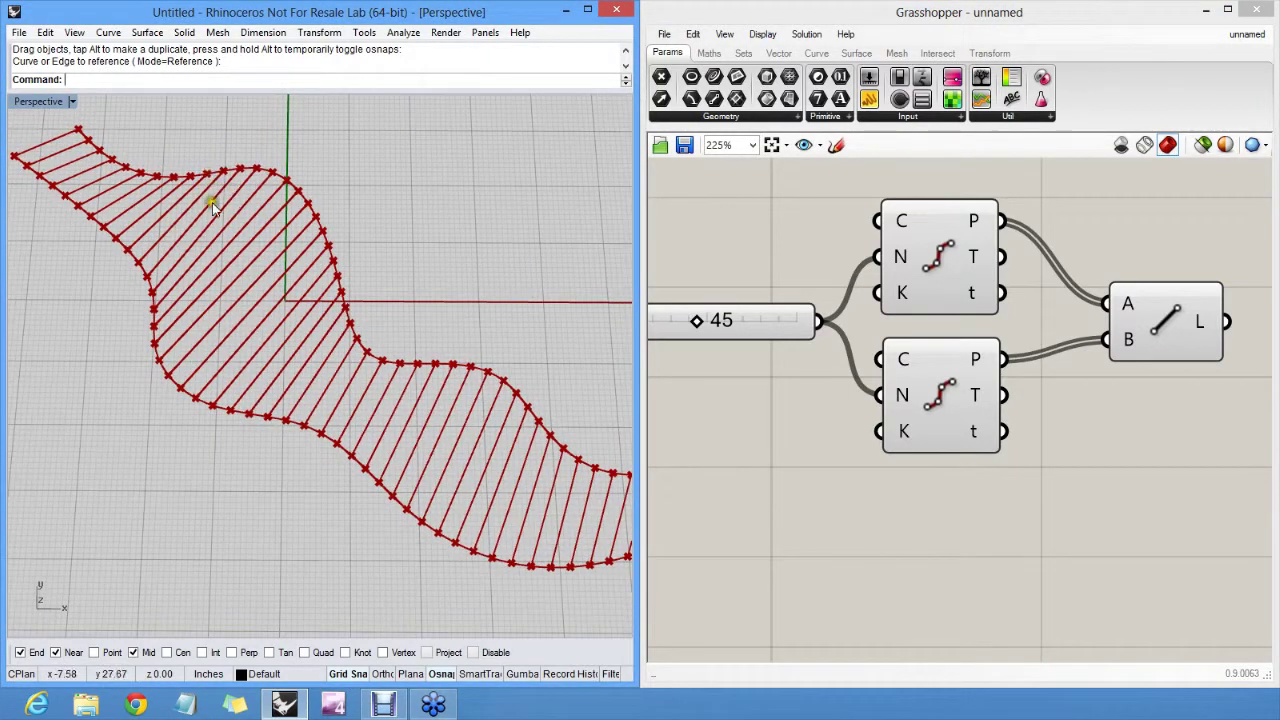
right_drag(375, 183, 354, 214)
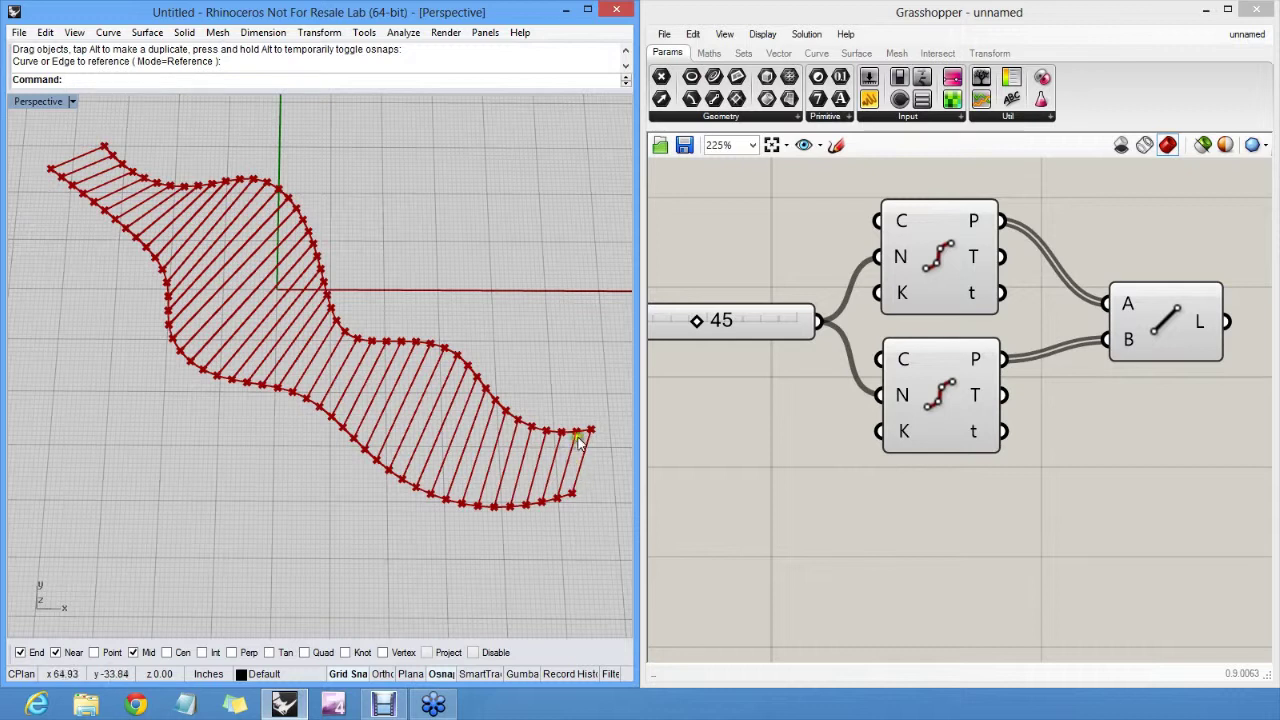
click(566, 498)
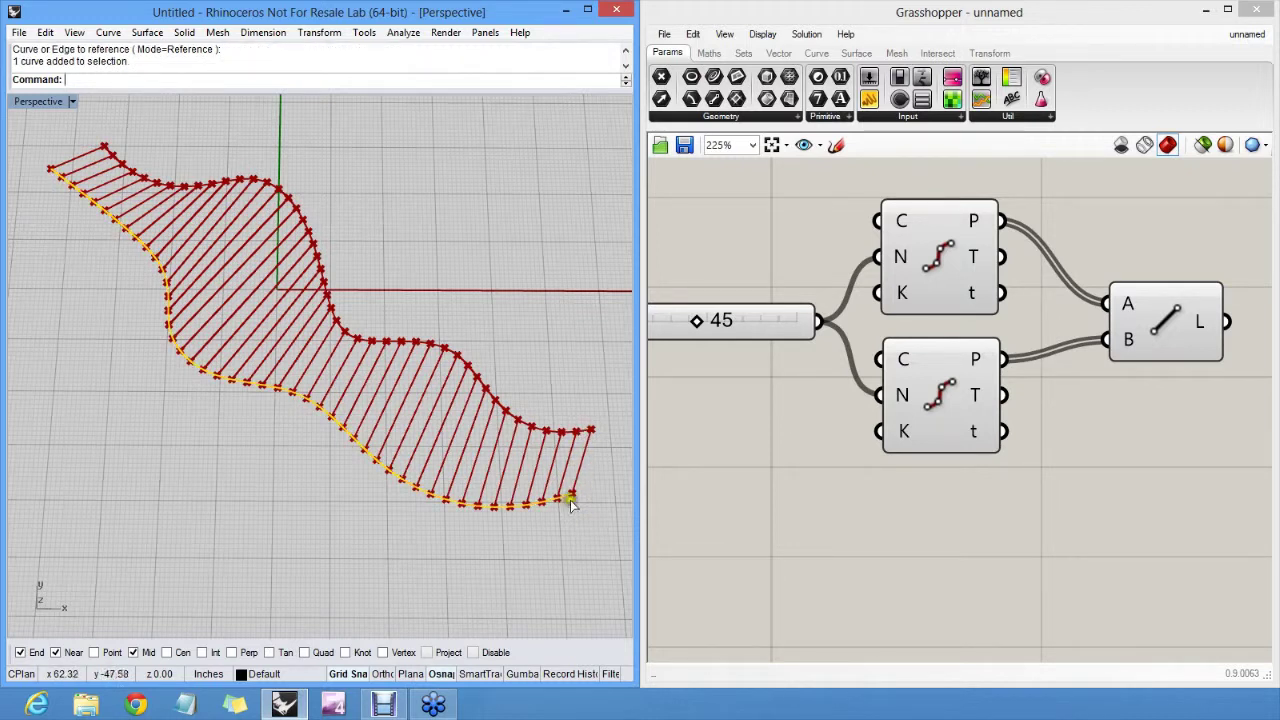
key(F10)
drag(572, 497, 608, 468)
drag(507, 517, 488, 476)
drag(410, 497, 410, 518)
drag(300, 385, 293, 354)
- Move the lower curve's left end point outward and clear the point selection
click(114, 212)
click(110, 150)
drag(46, 168, 71, 186)
click(368, 208)
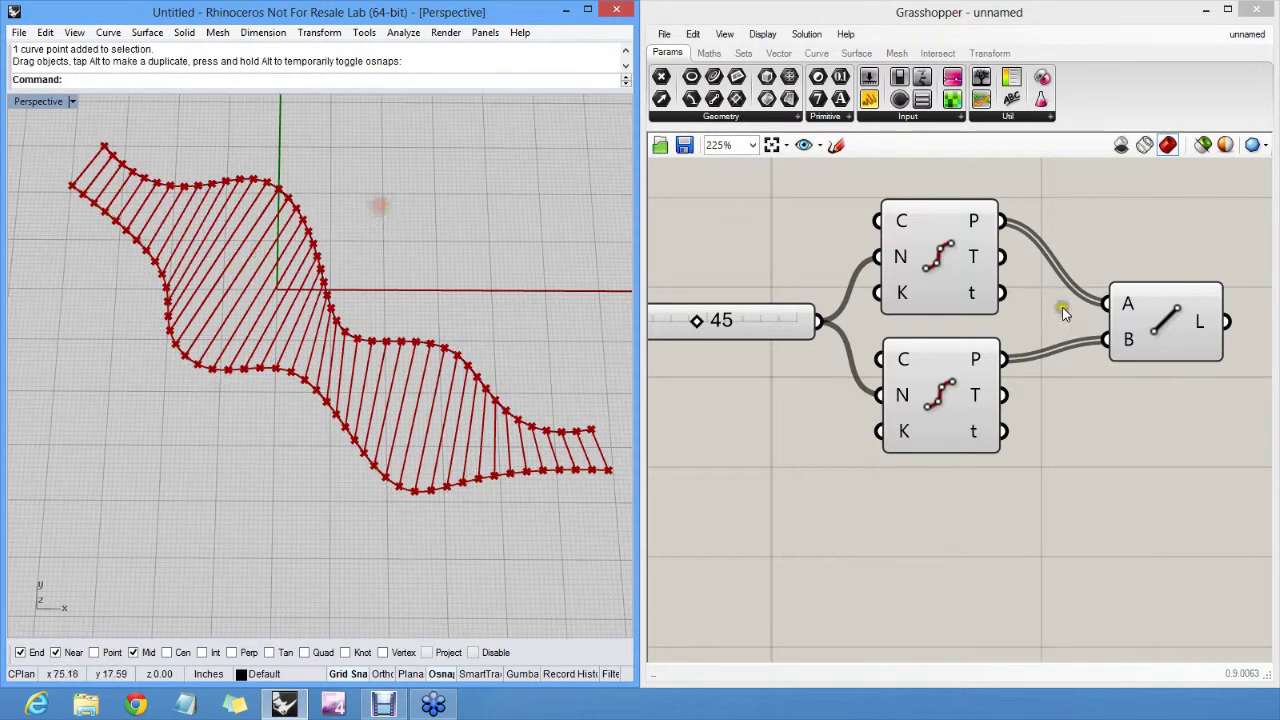
scroll(1009, 343, down, 2)
scroll(1020, 330, up, 1)
- Delete the old slider and divide-and-line components from the Grasshopper canvas
drag(1228, 466, 786, 243)
key(Delete)
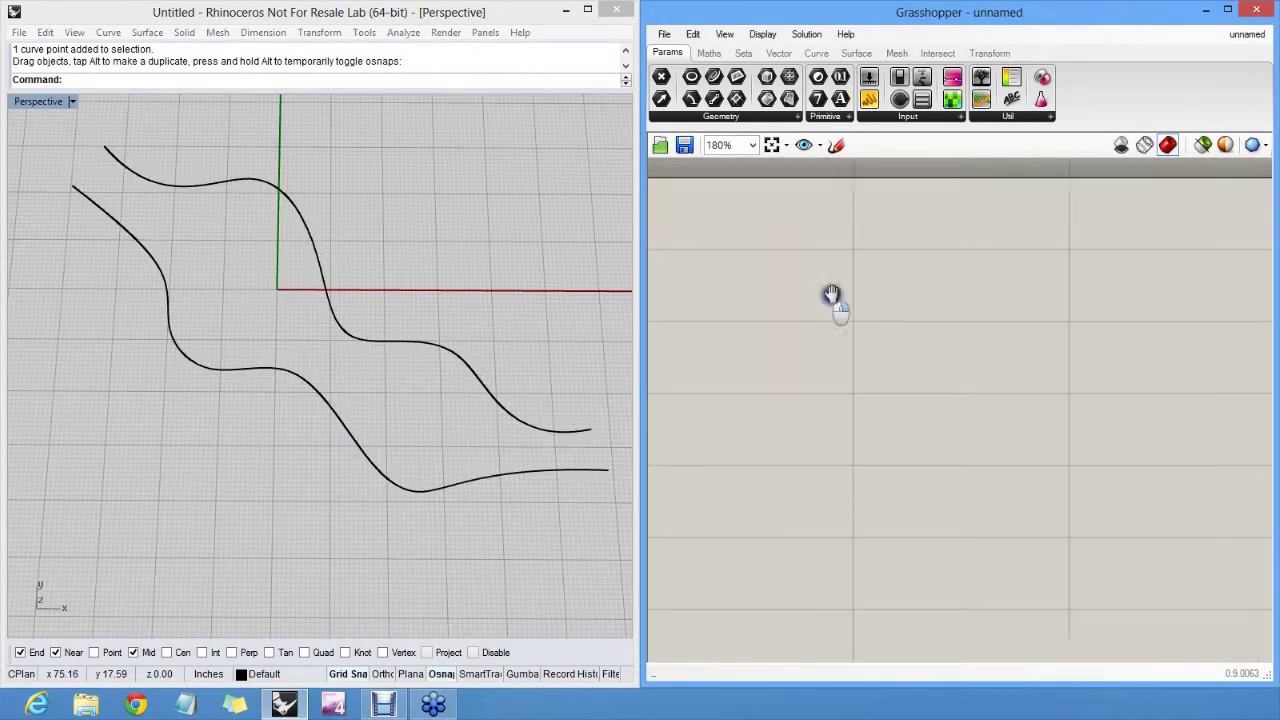
click(386, 221)
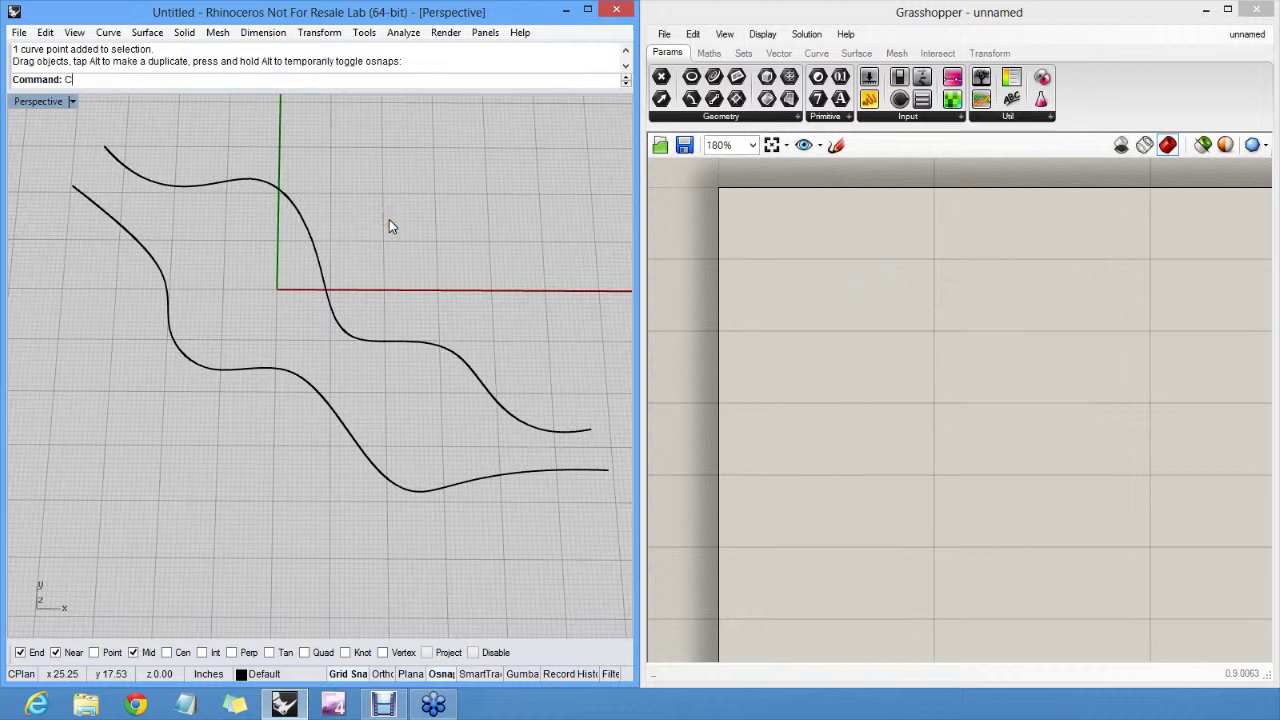
- Start a Curve and place its first points down the gap between the wavy curves
text(Curve)
key(Return)
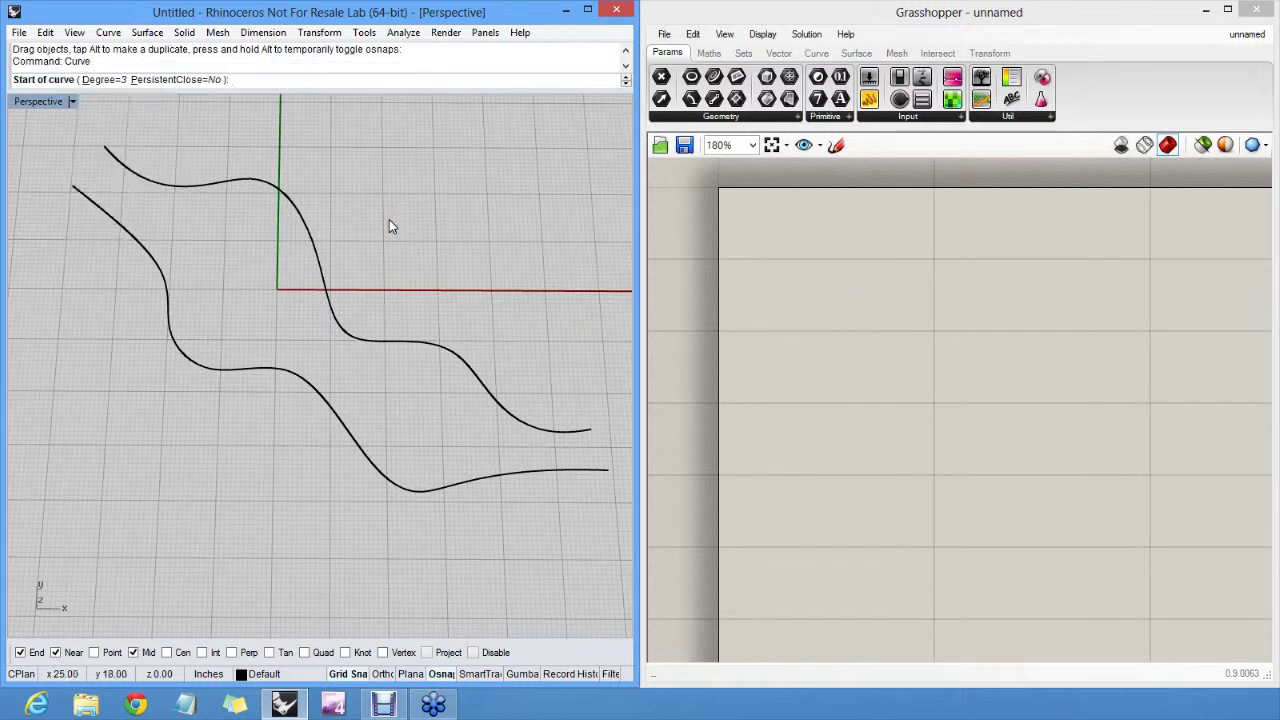
click(93, 173)
click(130, 204)
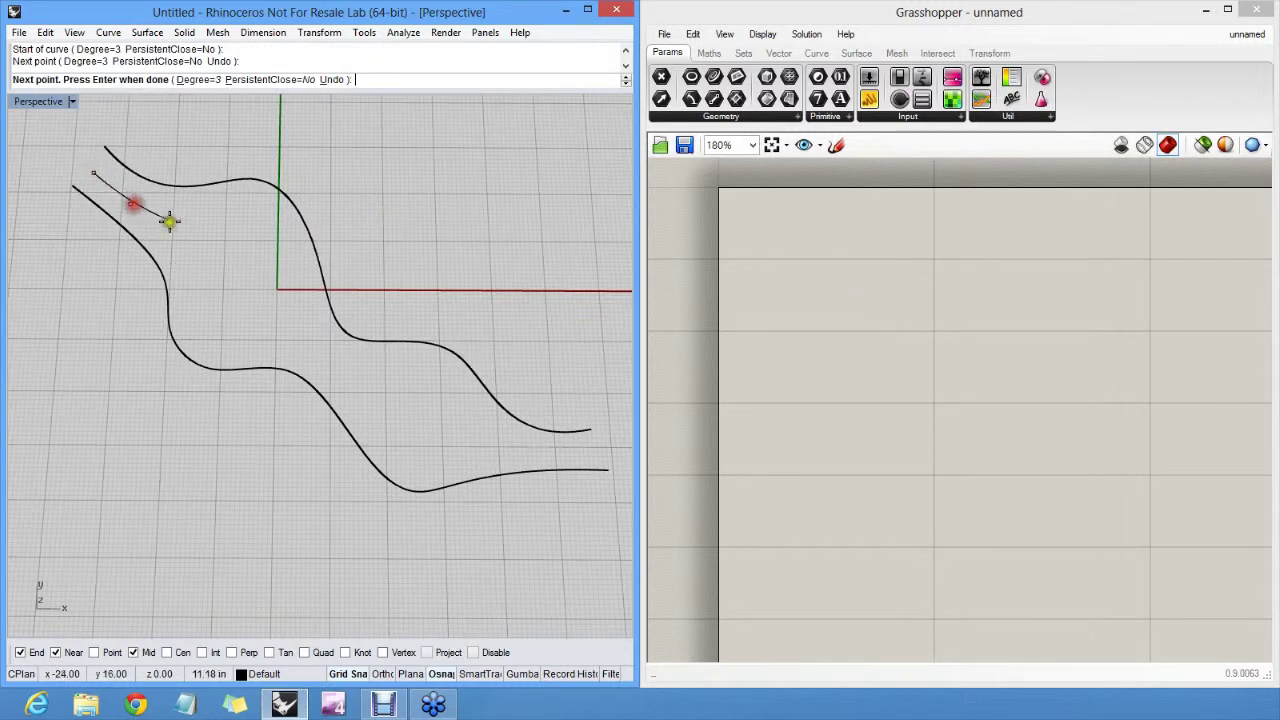
click(177, 223)
click(242, 248)
click(280, 327)
click(320, 361)
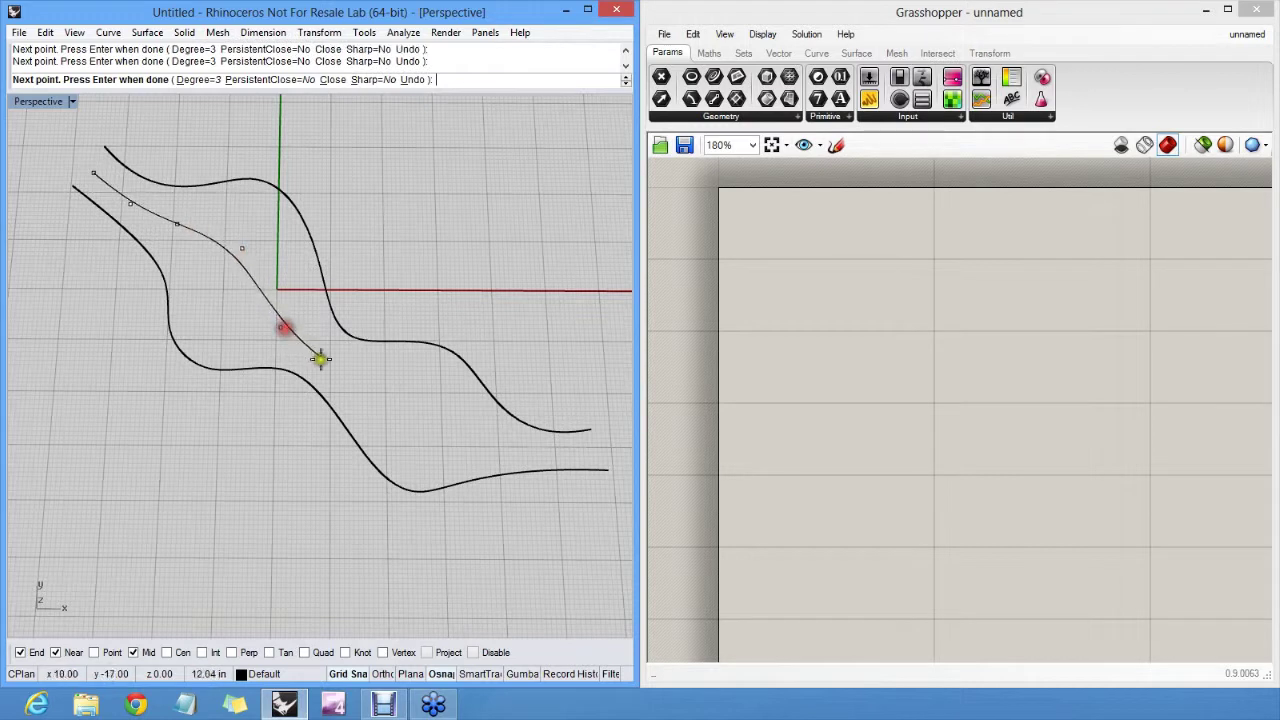
- Finish the middle curve near the right ends and turn off the Near osnap
click(376, 397)
click(428, 432)
click(512, 451)
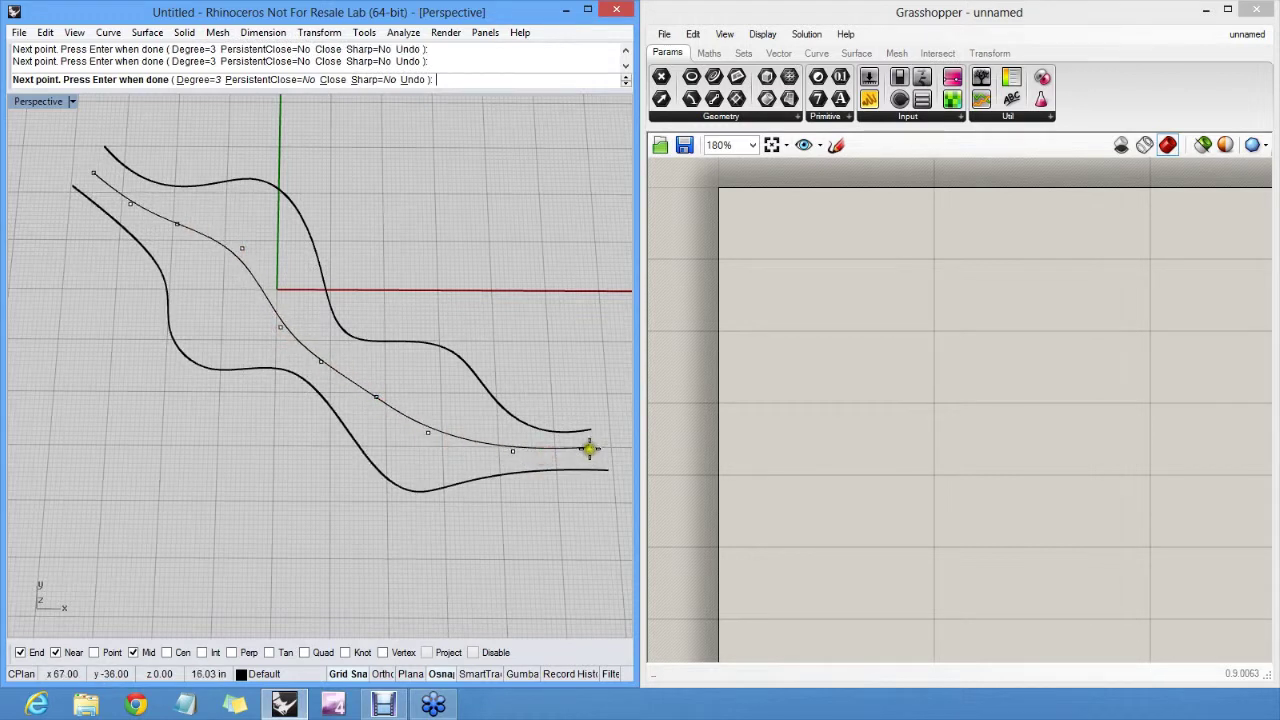
click(590, 449)
key(Return)
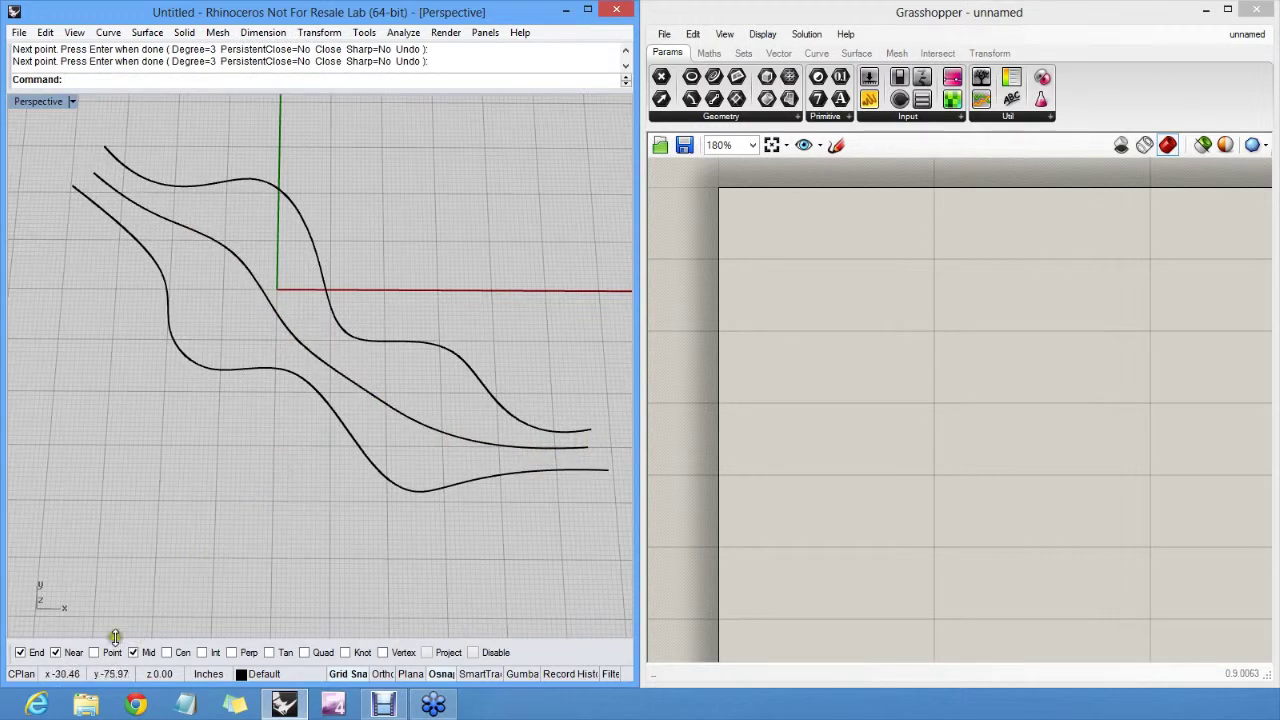
click(80, 652)
- Turn off the Mid osnap and open the Curve tab's Division components
click(134, 652)
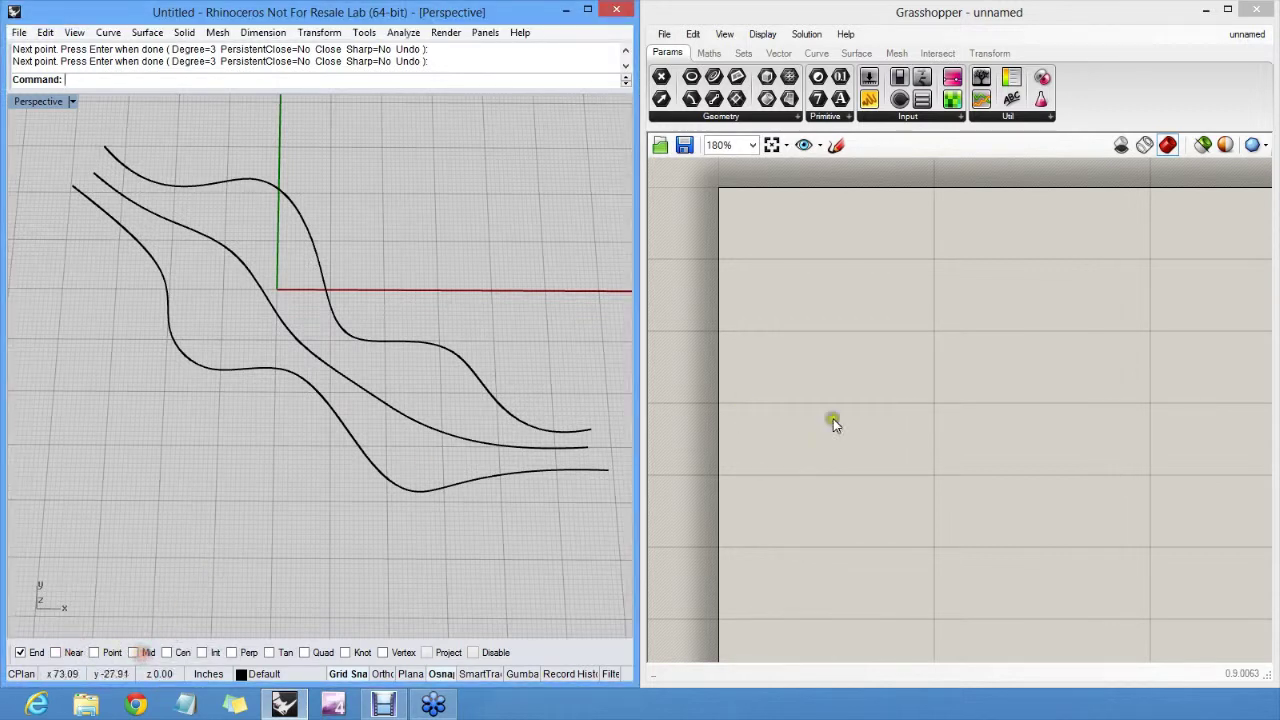
right_drag(904, 259, 865, 283)
double_click(813, 297)
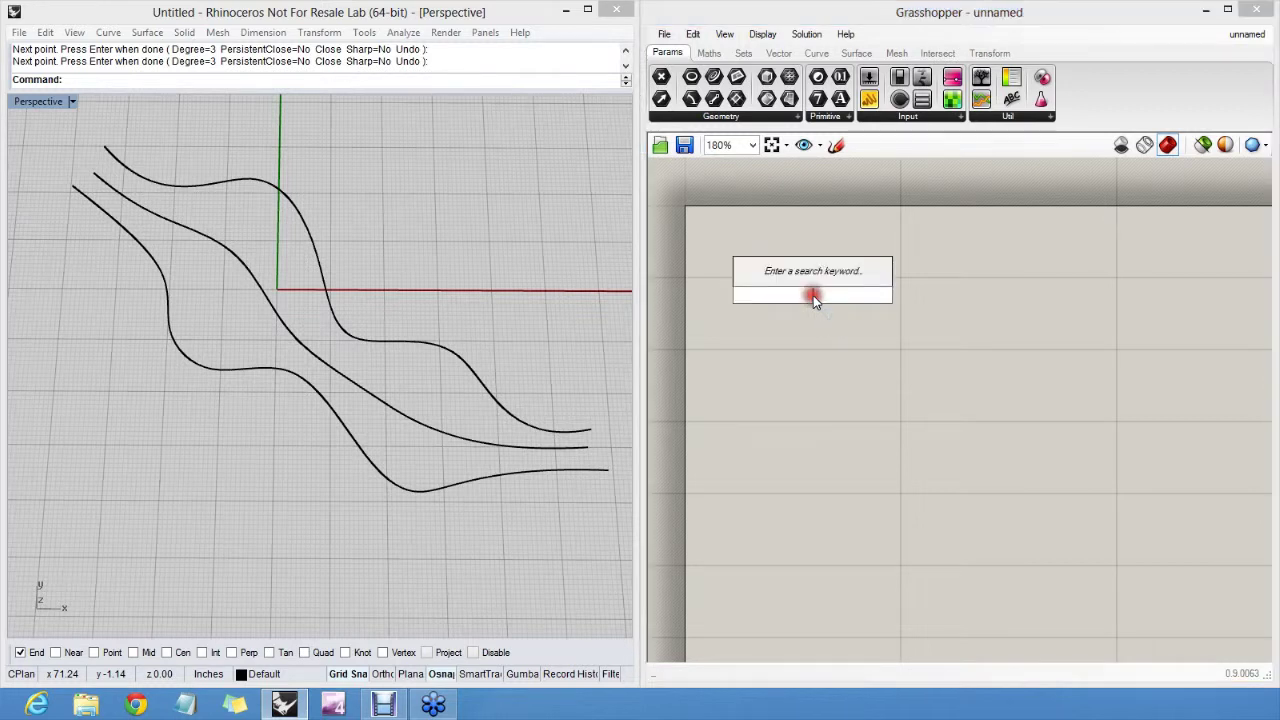
text(divide)
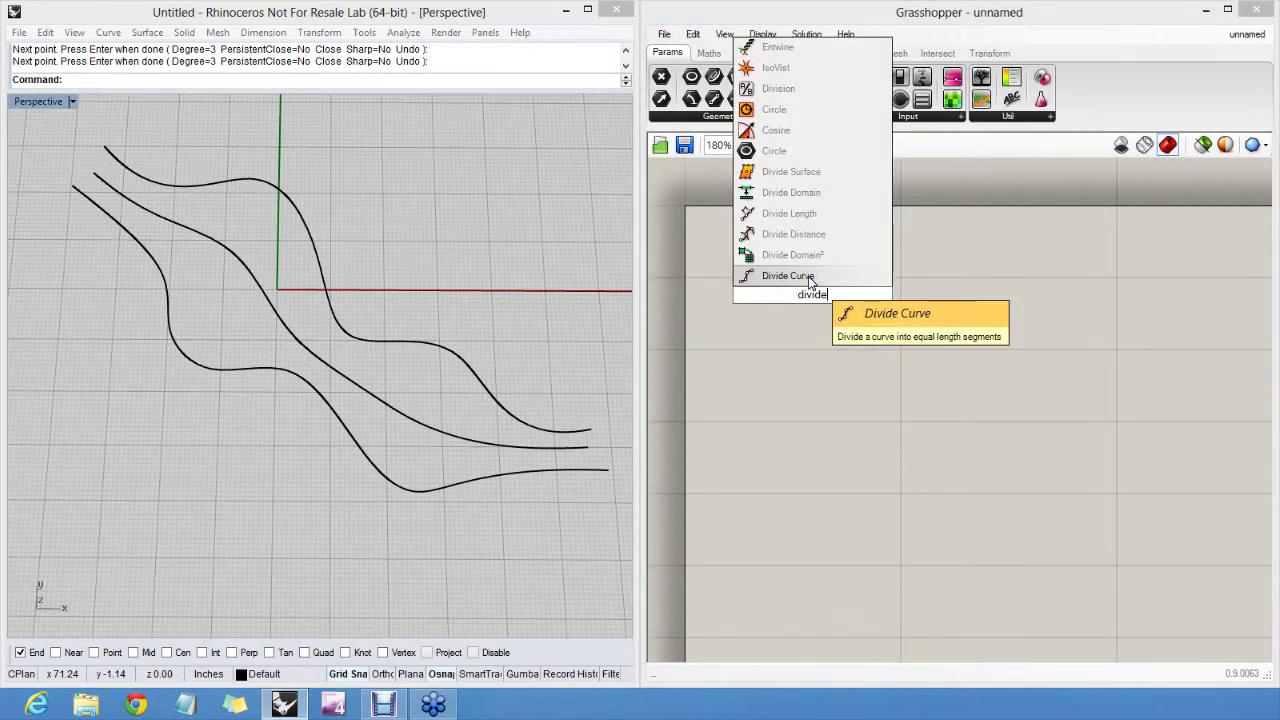
click(966, 240)
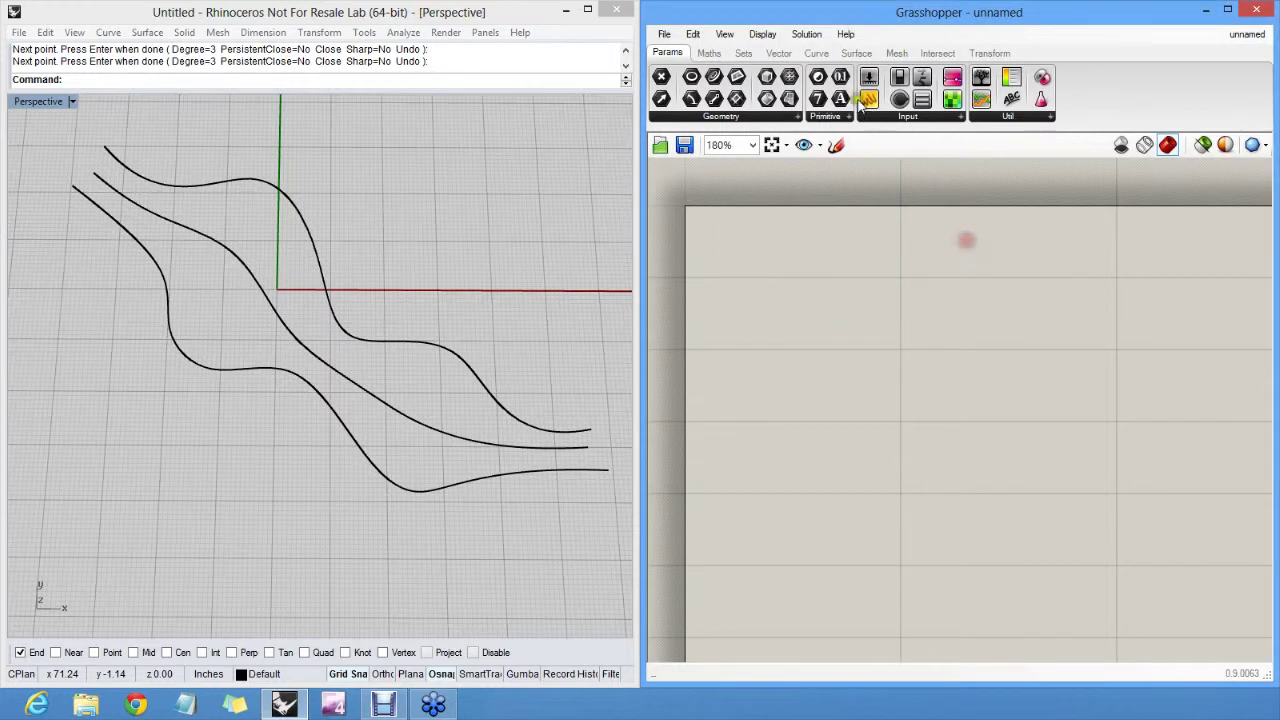
click(813, 55)
click(815, 117)
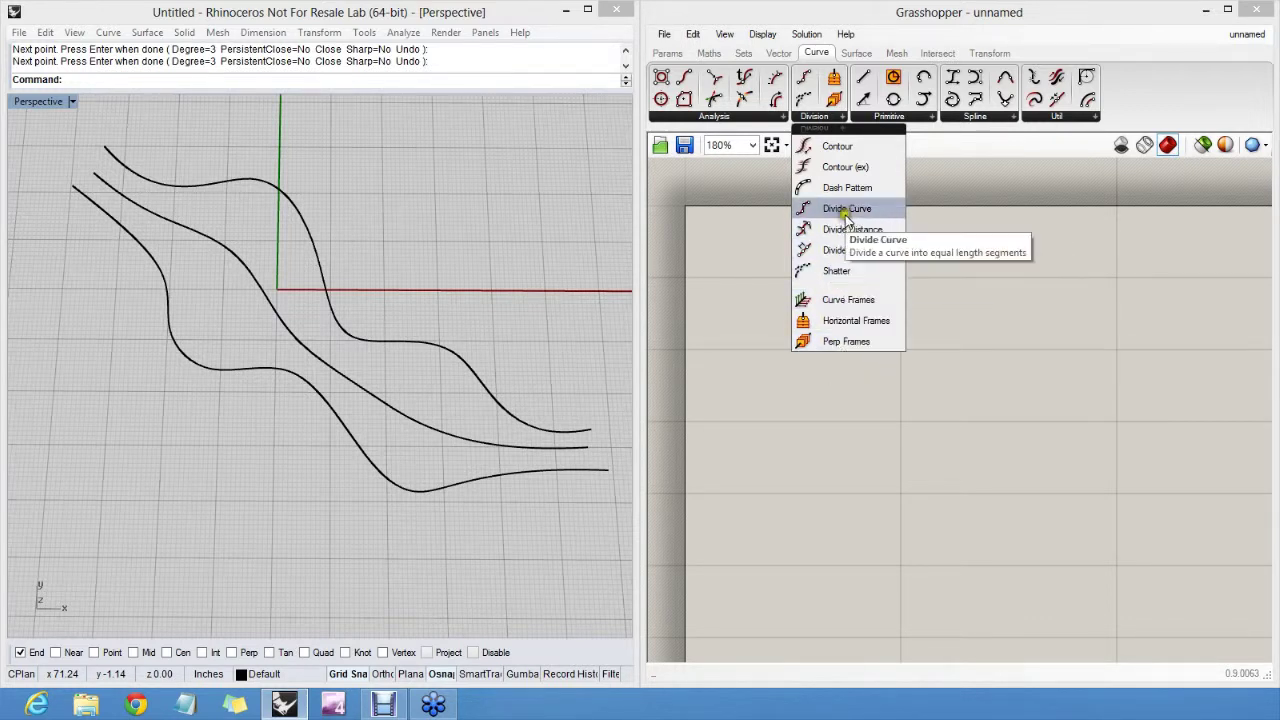
- Place a Divide Curve component and set its C input to the new middle curve
drag(846, 214, 825, 317)
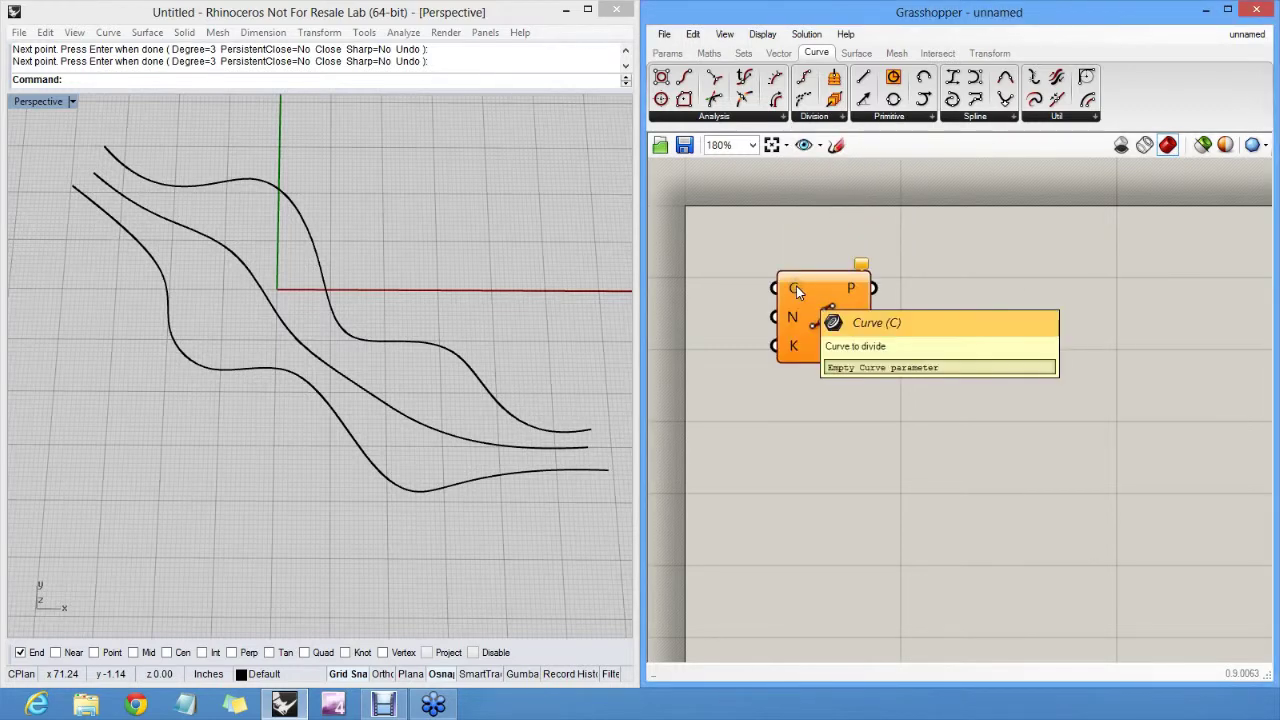
right_click(796, 286)
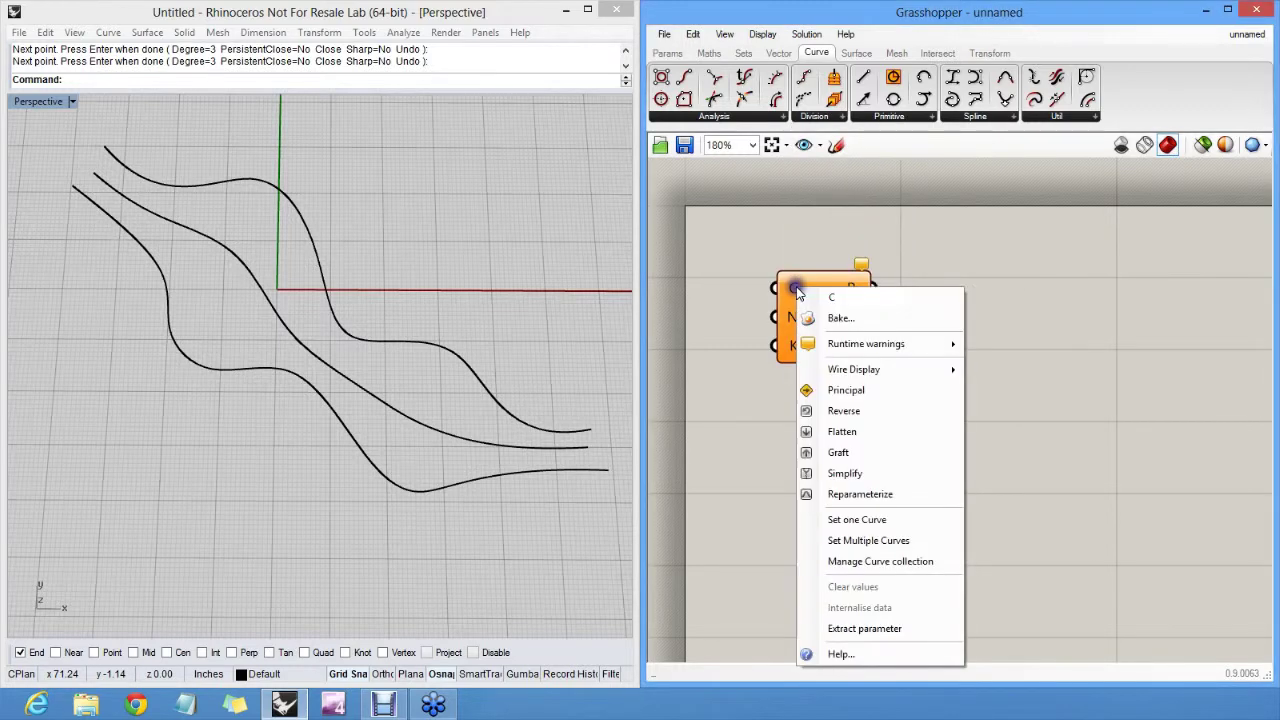
click(857, 519)
click(467, 443)
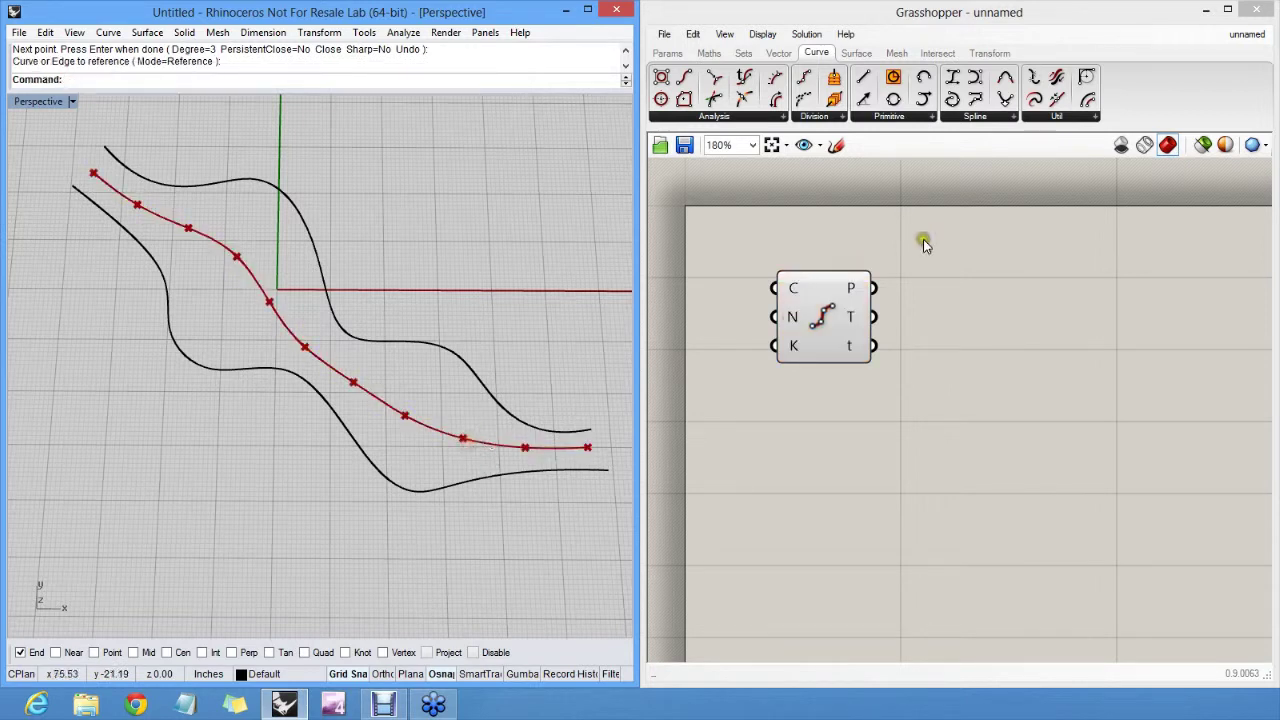
drag(822, 314, 1100, 315)
click(858, 328)
right_drag(858, 328, 849, 309)
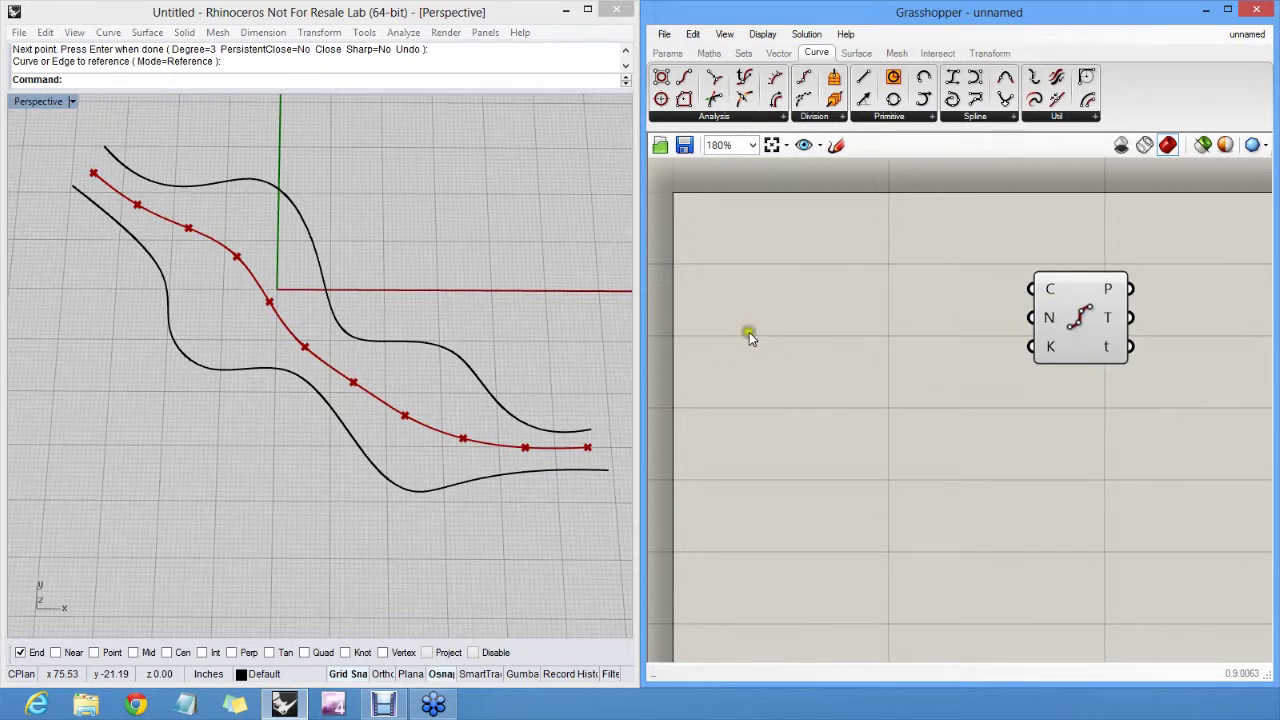
- Search the canvas and enter 1<10<100 to create a Number Slider
click(679, 58)
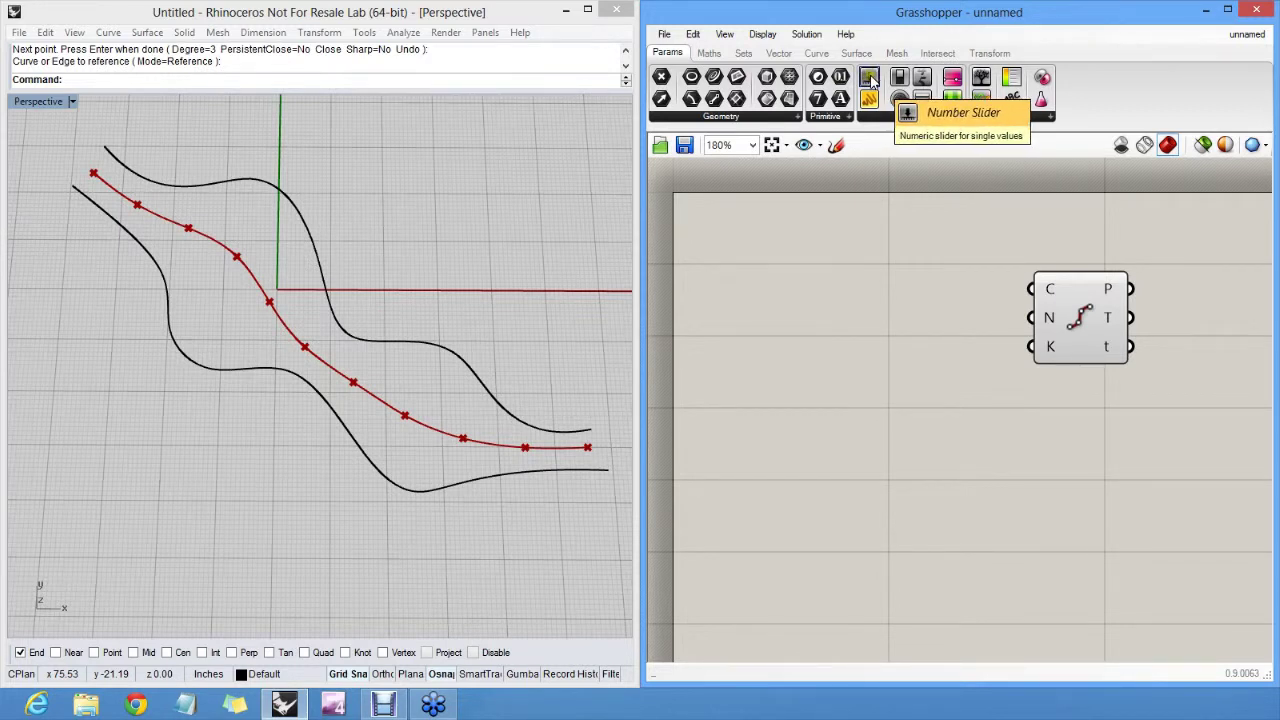
drag(870, 78, 836, 366)
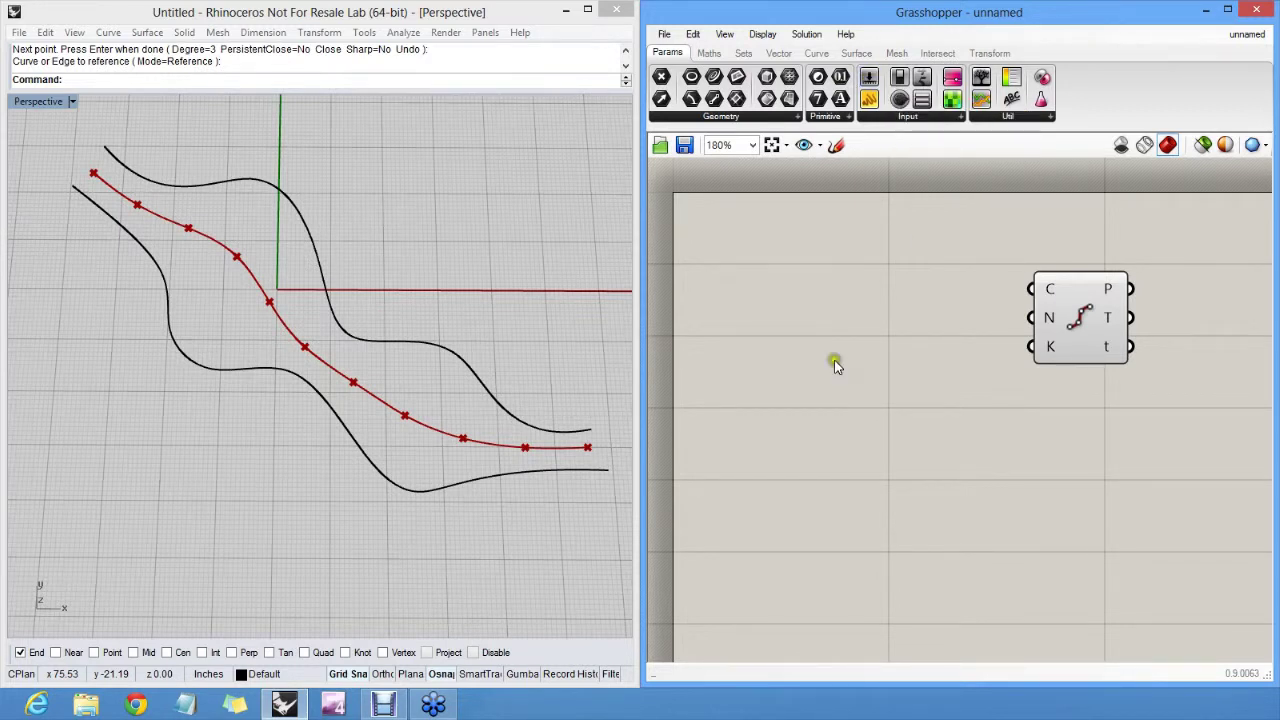
double_click(781, 327)
text(slider)
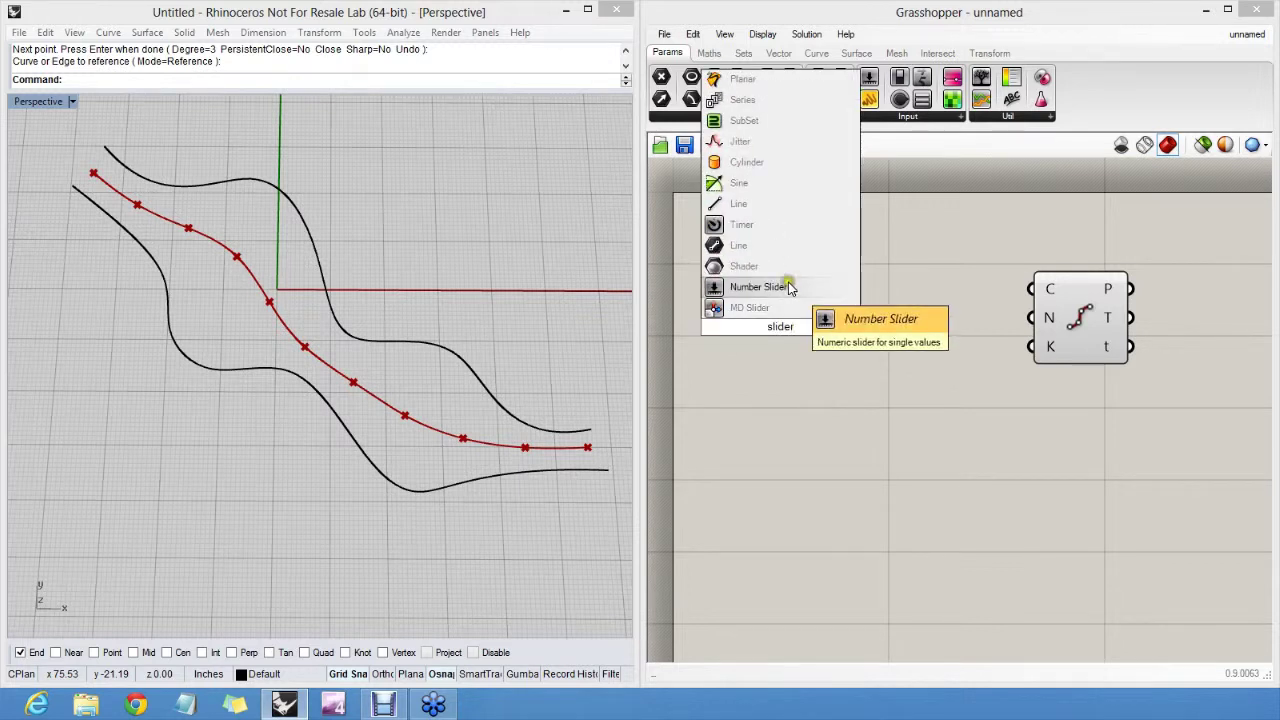
double_click(738, 327)
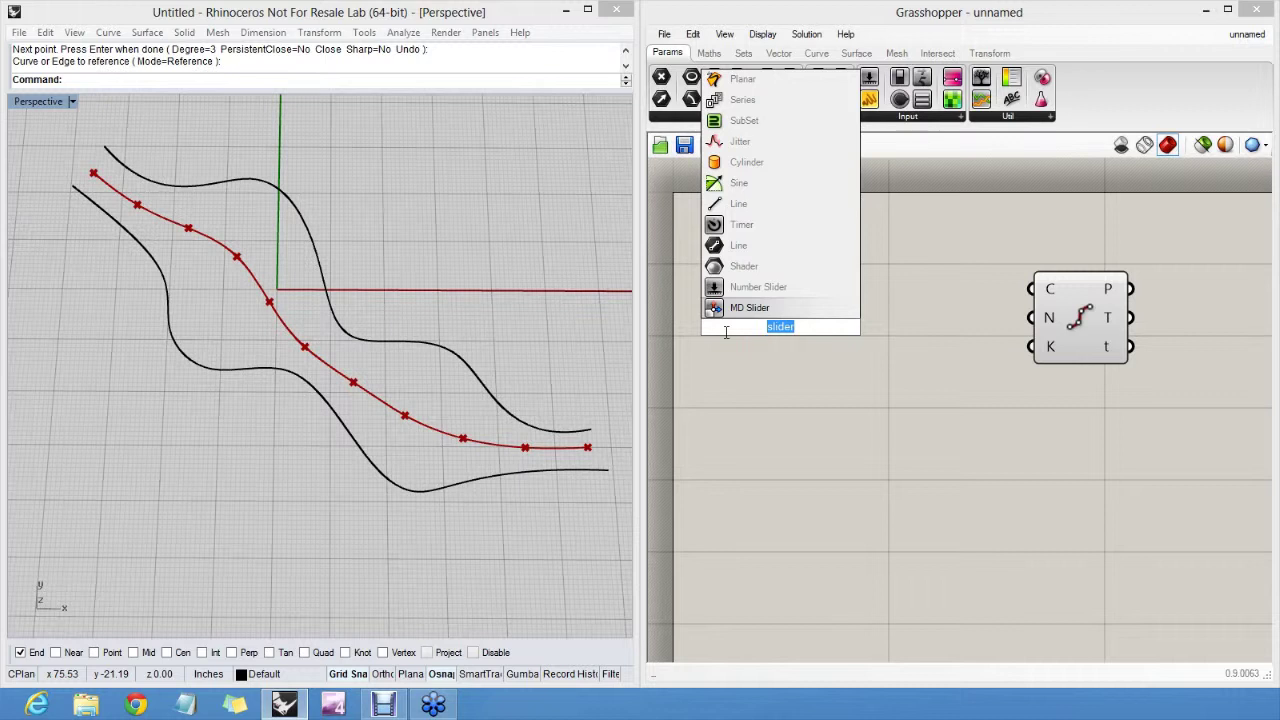
text(1<)
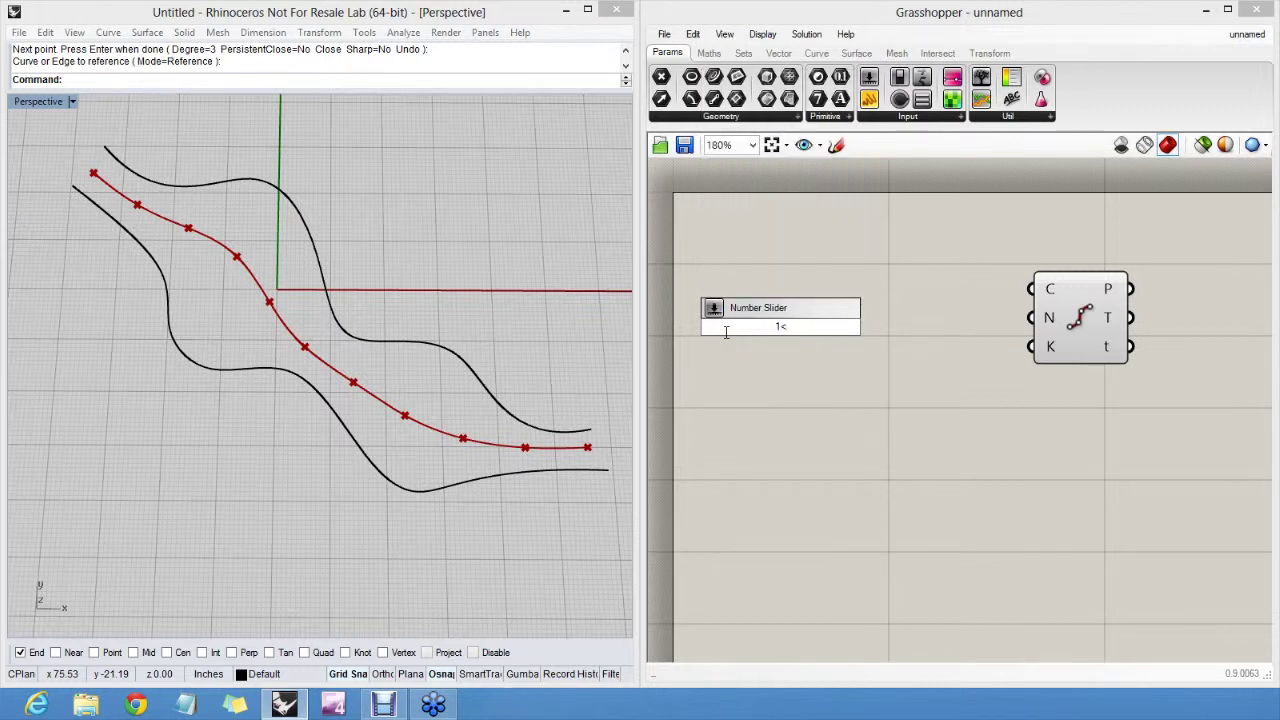
text(10<100)
click(752, 334)
- Confirm the 1 to 100 slider, wire it to Divide Curve's N, and name it Count
double_click(792, 326)
double_click(771, 326)
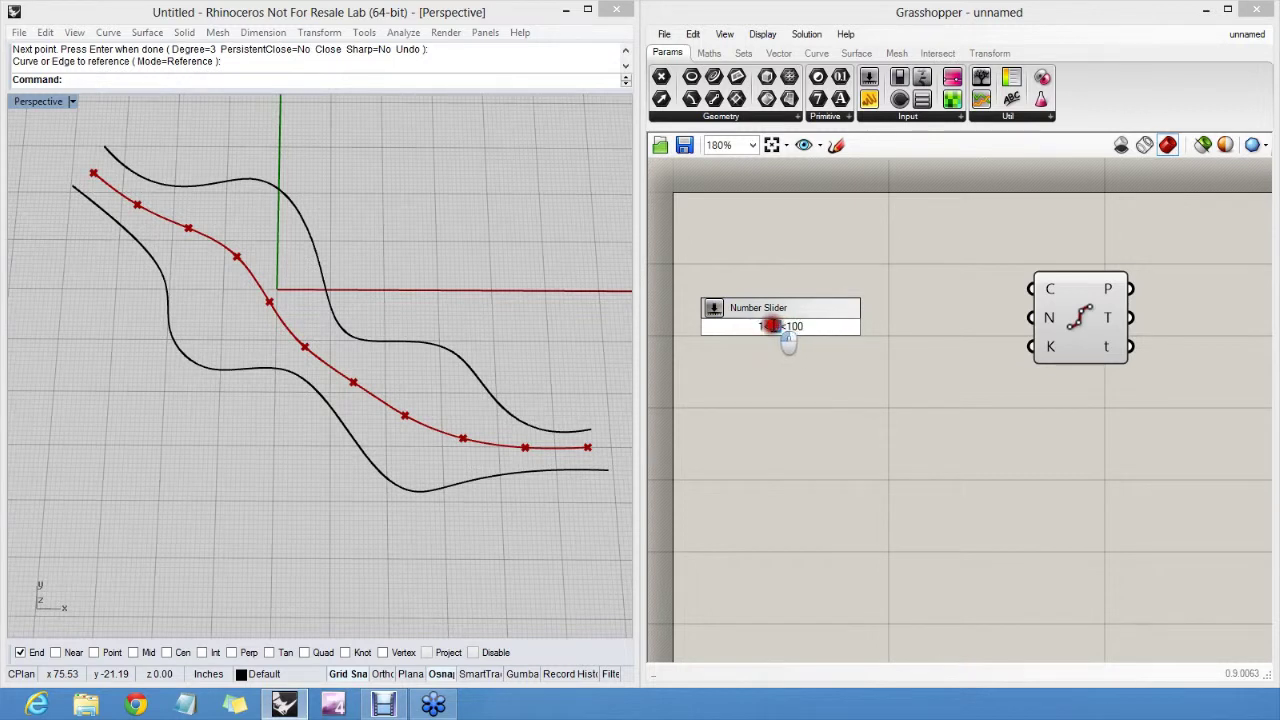
click(757, 310)
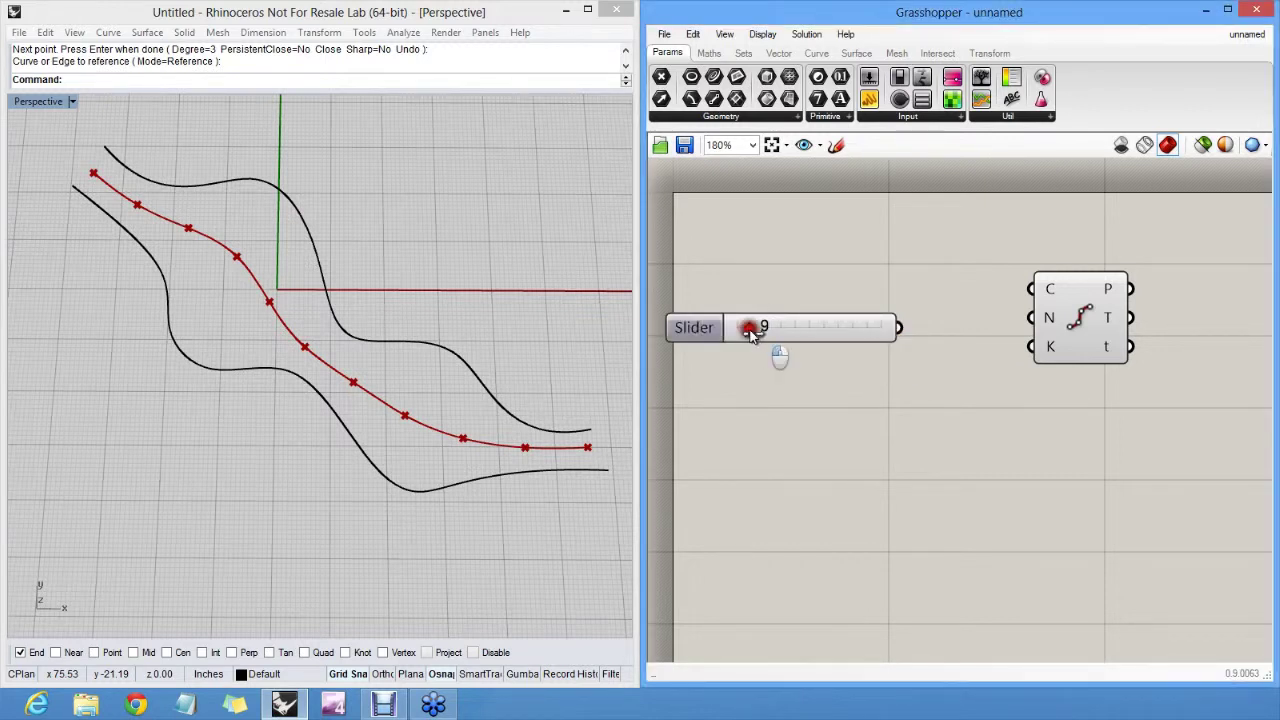
mouse_move(752, 335)
mouse_down()
mouse_move(737, 334)
mouse_move(904, 342)
mouse_move(753, 346)
mouse_up()
drag(922, 330, 1031, 318)
drag(854, 334, 791, 323)
- Sketch annotation lines between the curves to illustrate the closest-point idea
scroll(524, 458, up, 8)
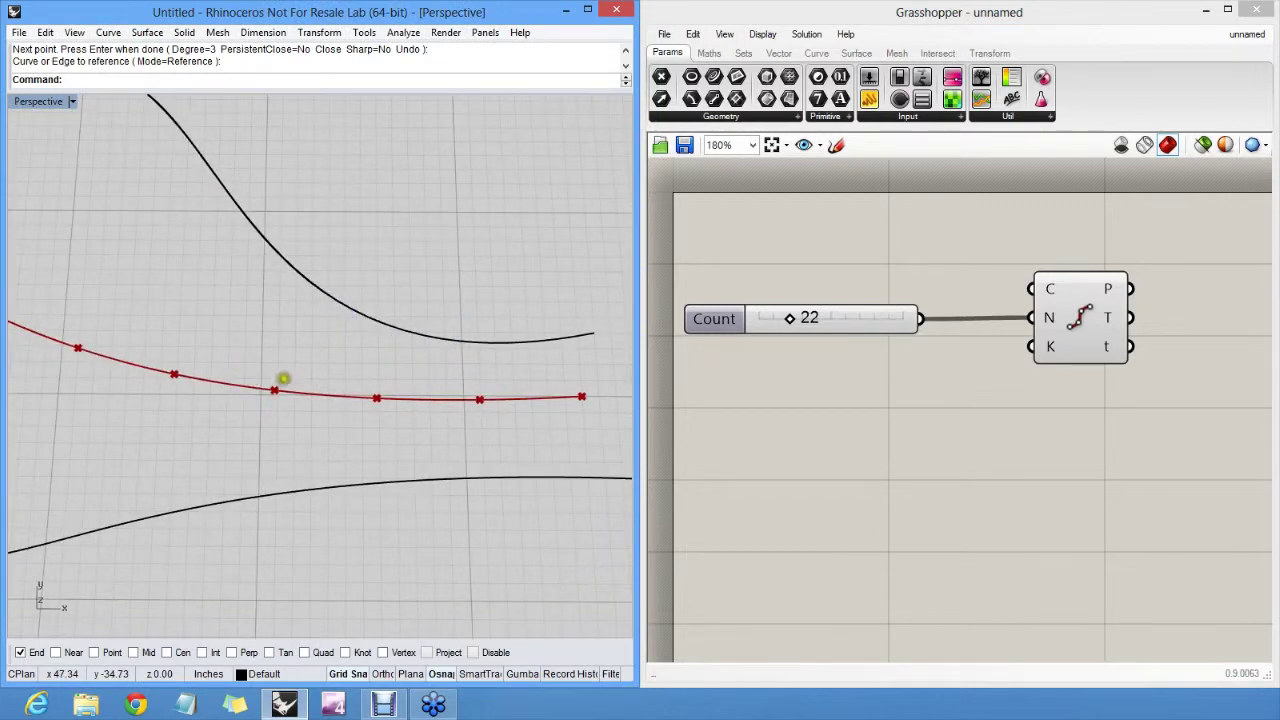
click(274, 388)
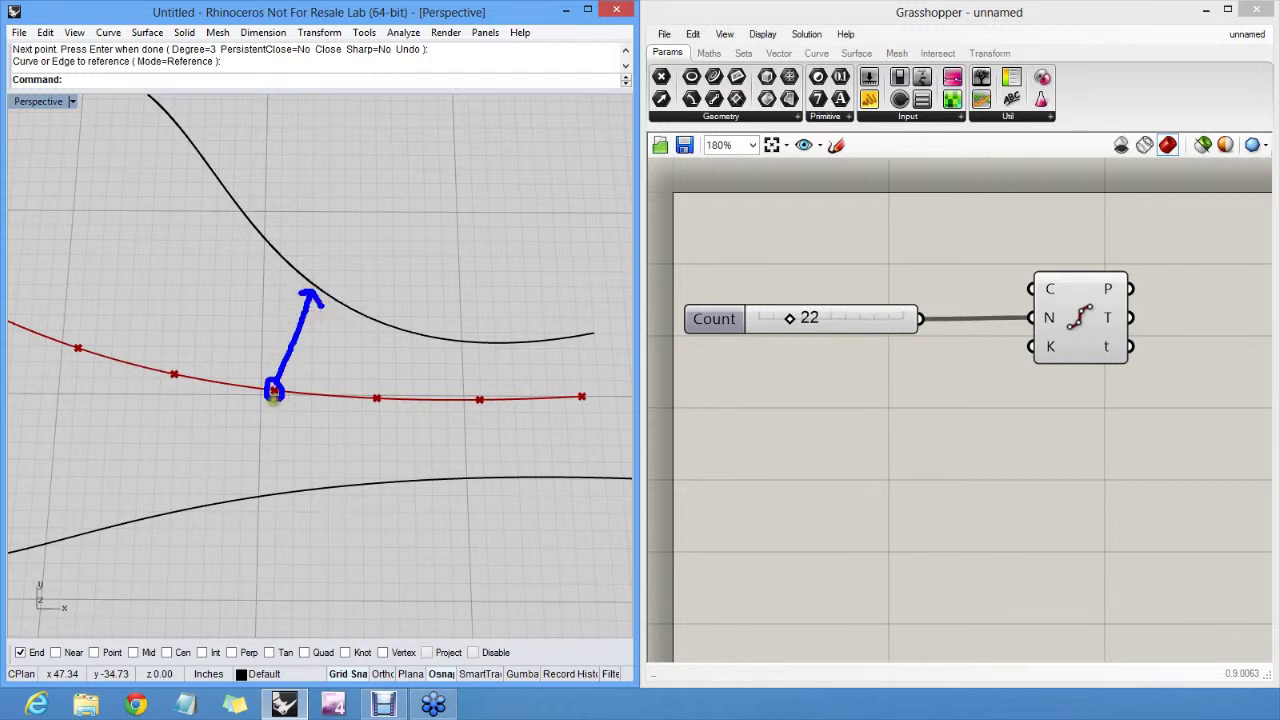
mouse_move(274, 392)
mouse_down()
mouse_move(290, 478)
mouse_move(274, 481)
mouse_up()
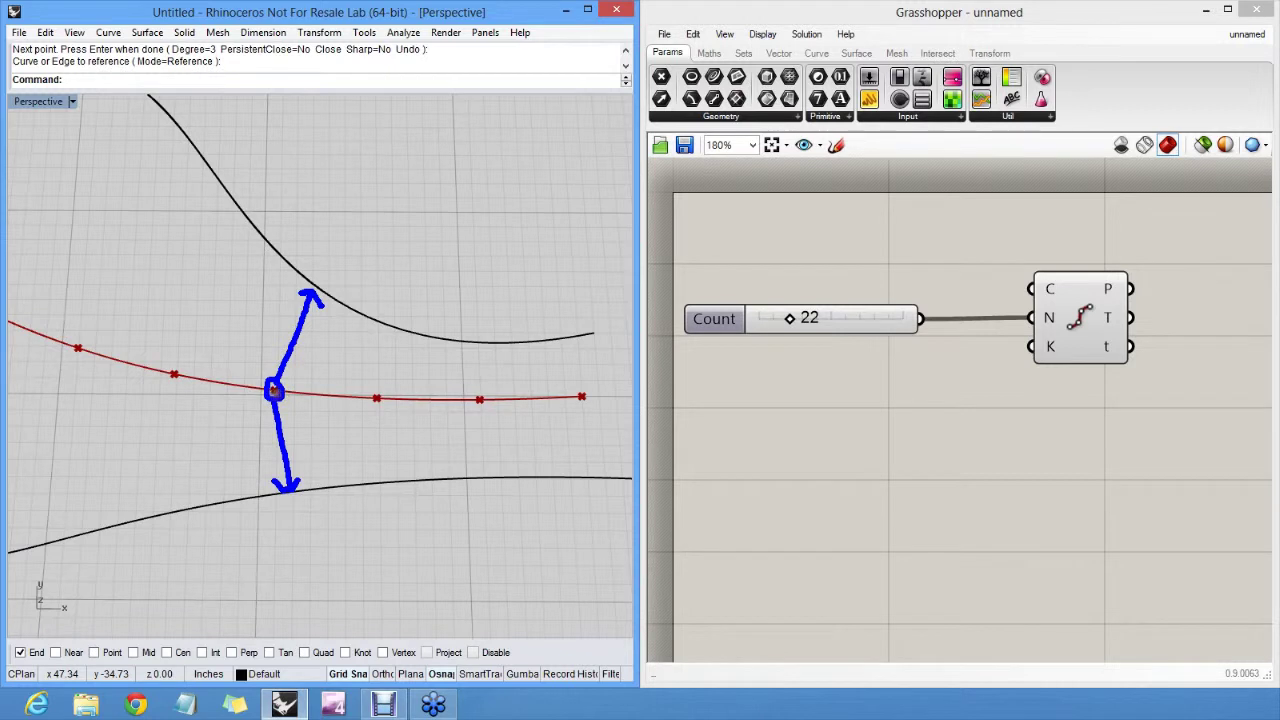
click(314, 285)
click(298, 487)
mouse_move(282, 482)
mouse_down()
mouse_move(298, 500)
mouse_move(282, 500)
mouse_move(315, 287)
mouse_up()
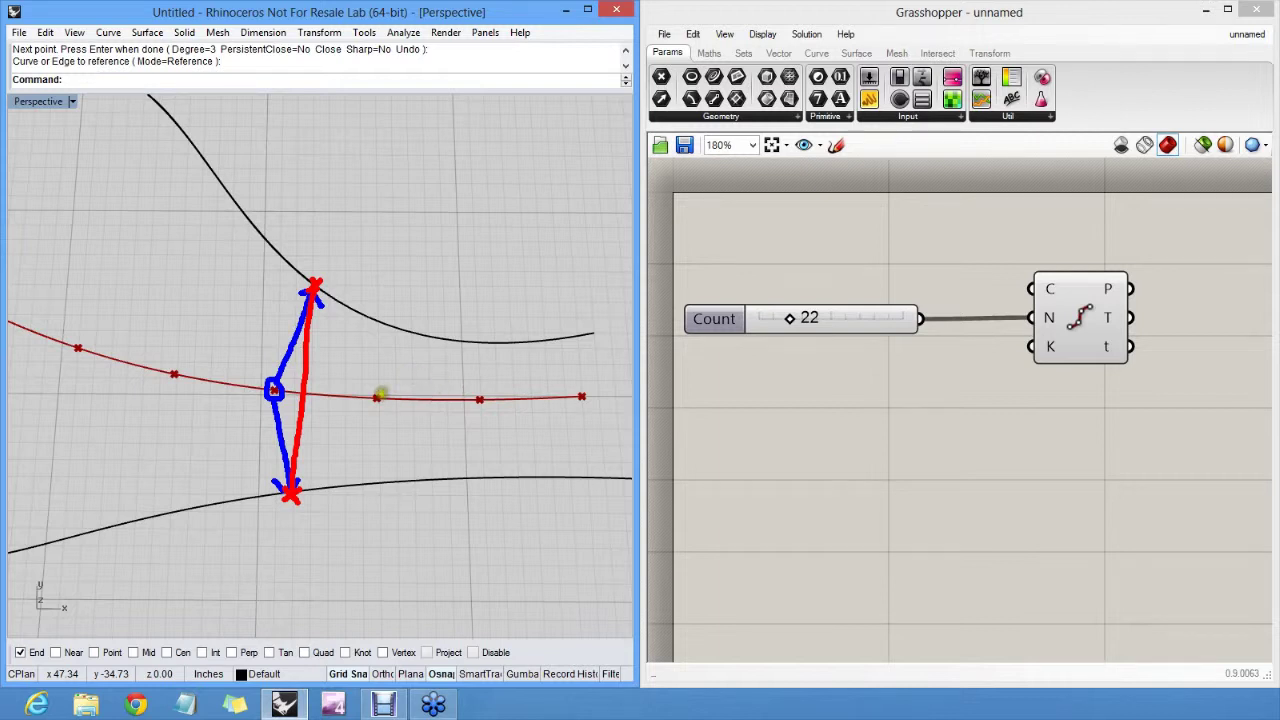
mouse_move(380, 394)
mouse_down()
mouse_move(391, 338)
mouse_move(402, 346)
mouse_move(383, 440)
mouse_move(386, 472)
mouse_move(398, 466)
mouse_up()
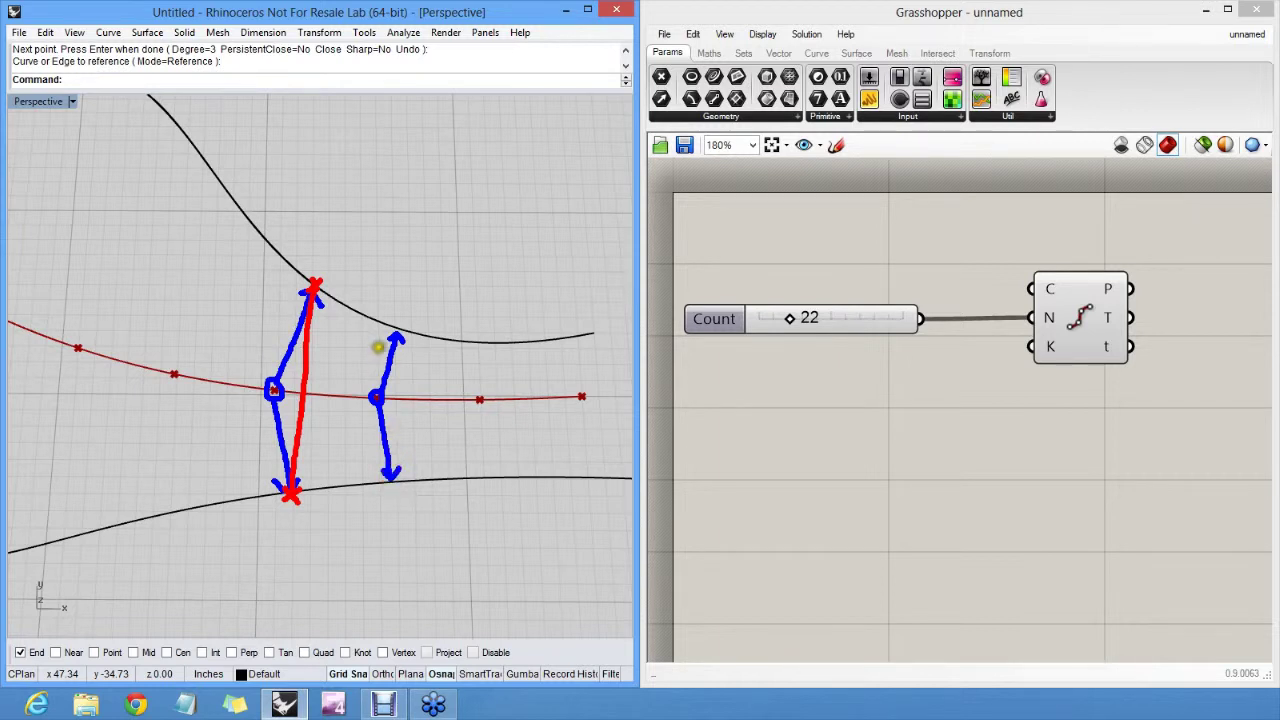
- Finish the sketch, clear the annotations, and show the Curve components
mouse_move(393, 320)
mouse_down()
mouse_move(407, 336)
mouse_move(393, 336)
mouse_up()
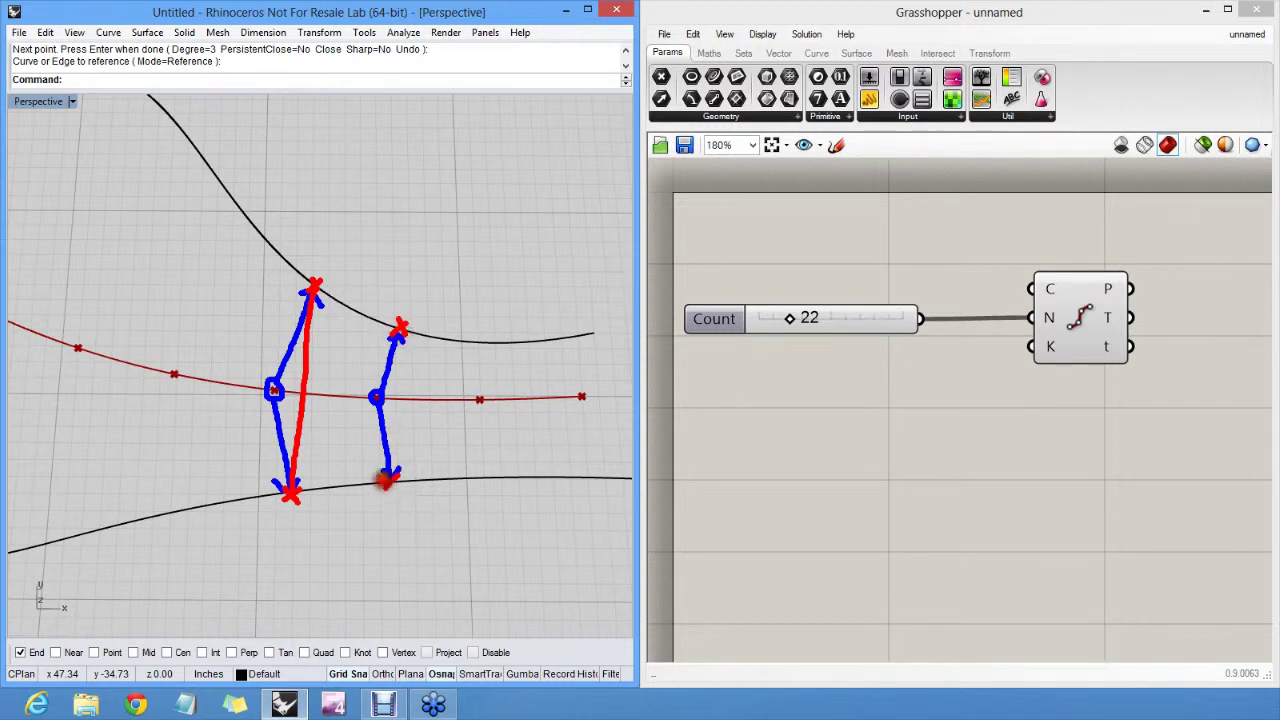
drag(383, 474, 397, 490)
drag(397, 474, 383, 490)
drag(400, 330, 393, 470)
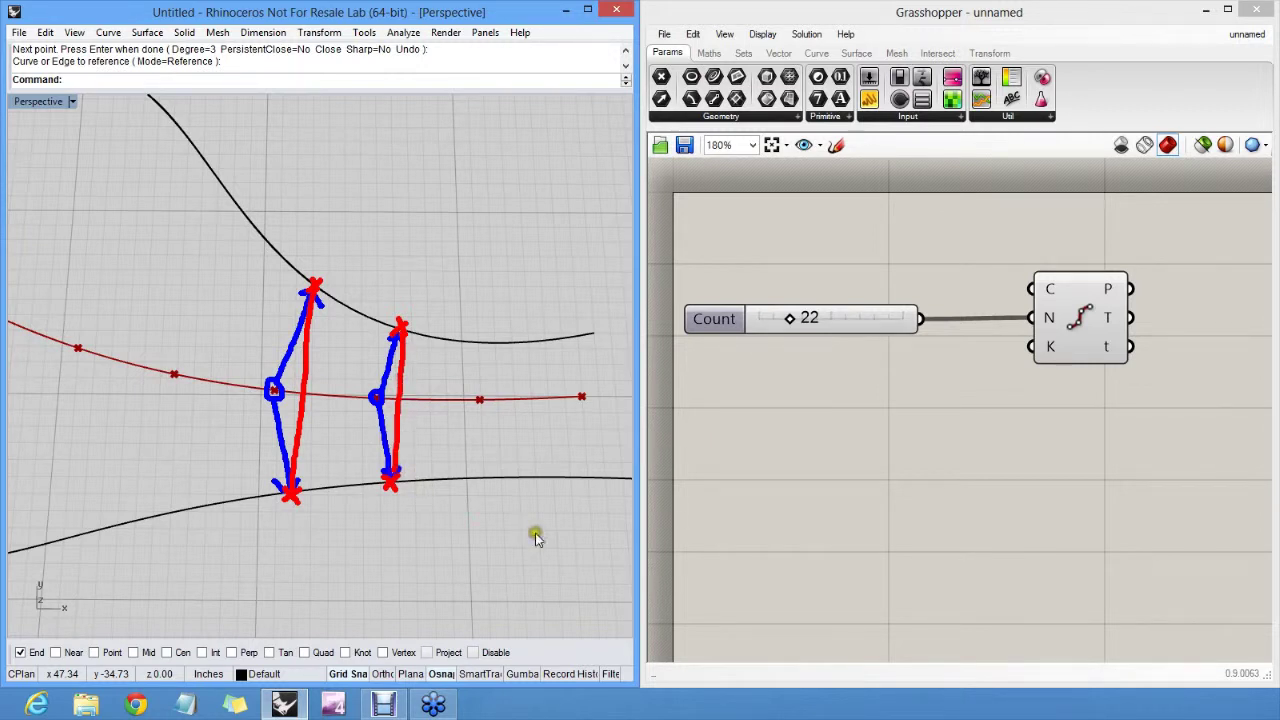
key(Escape)
right_drag(1048, 406, 820, 437)
click(816, 52)
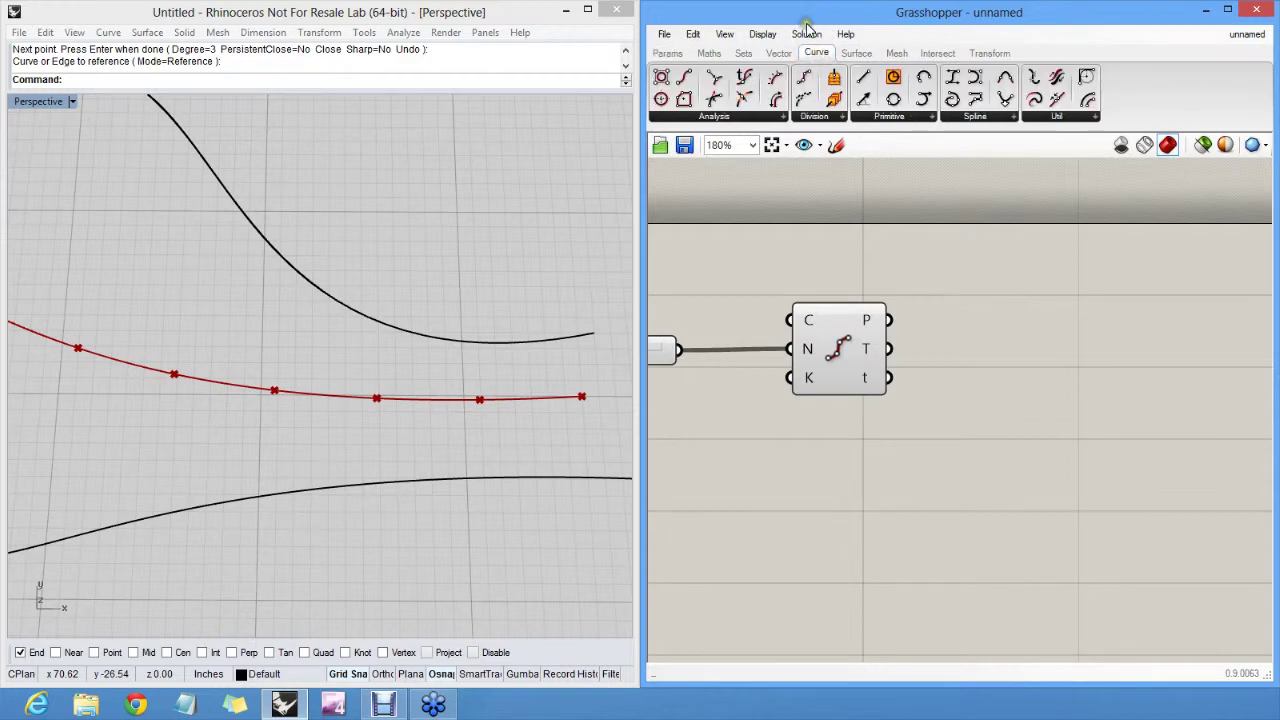
- Reframe the perspective view around all three curves
right_drag(417, 277, 257, 257)
right_drag(343, 271, 405, 338)
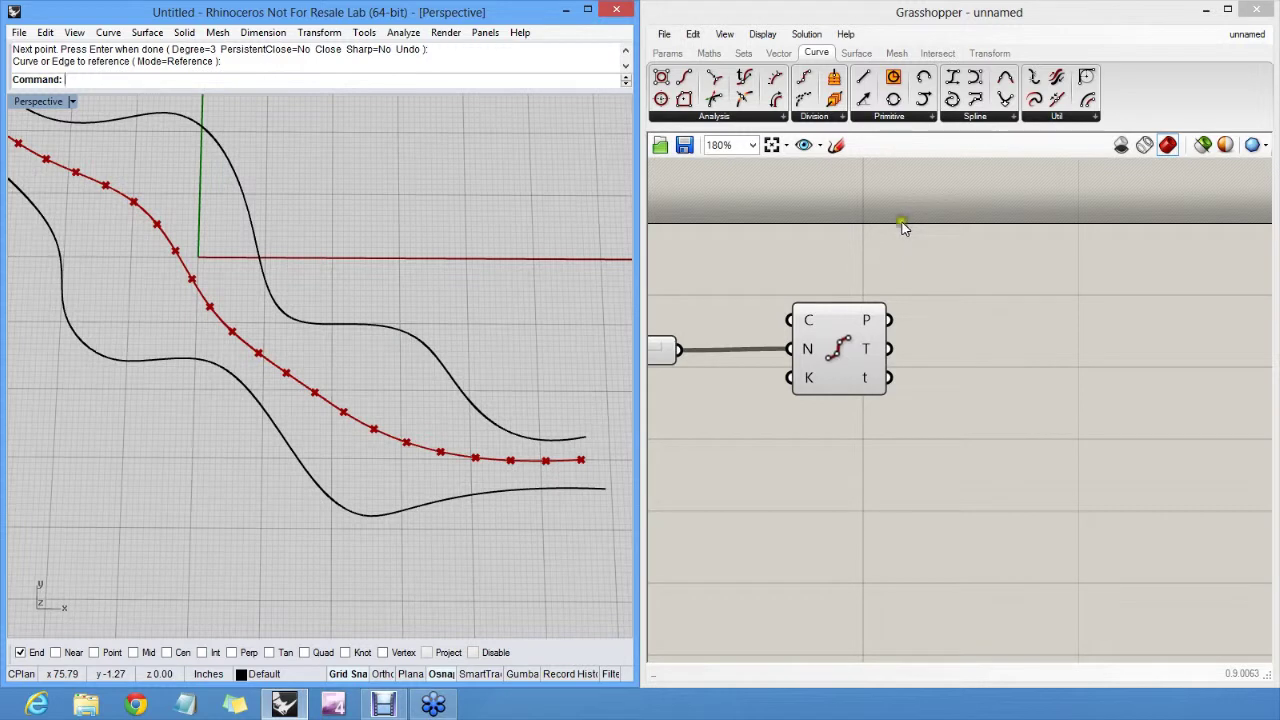
right_drag(423, 300, 421, 304)
key(Return)
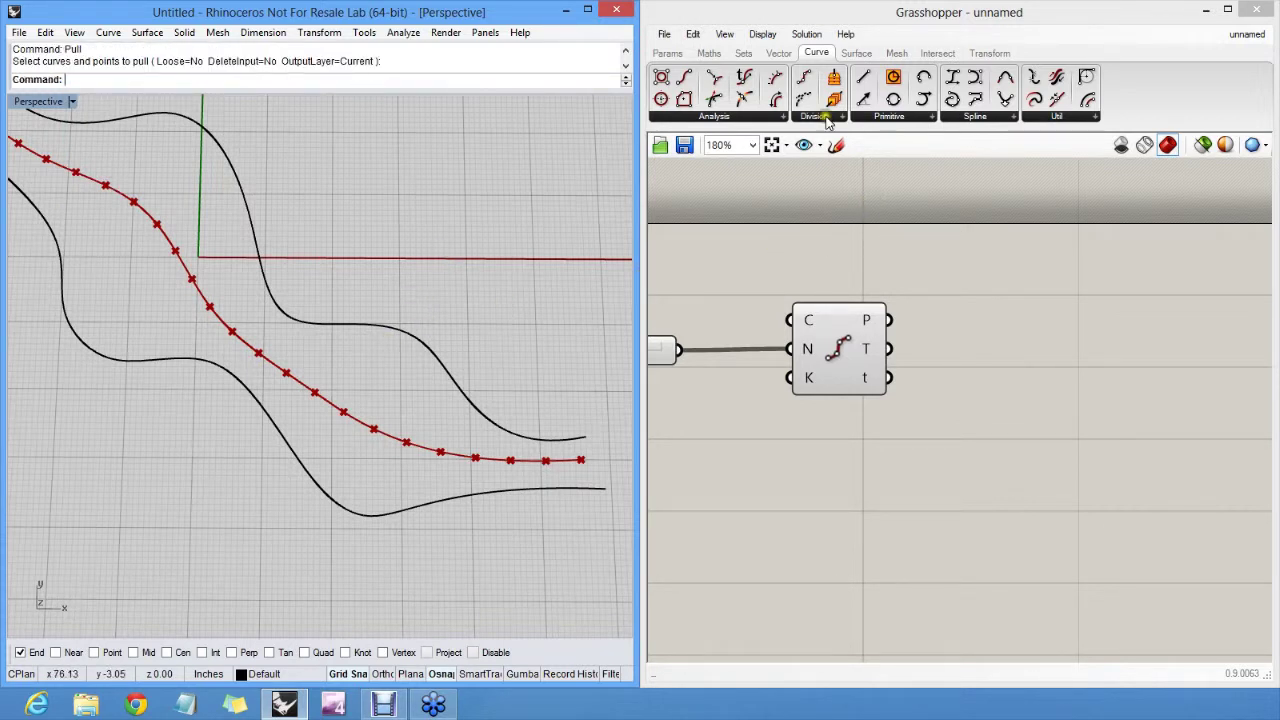
- Search 'pull' and place a Pull Point (Closest) component beside Divide Curve
double_click(956, 321)
text(pull)
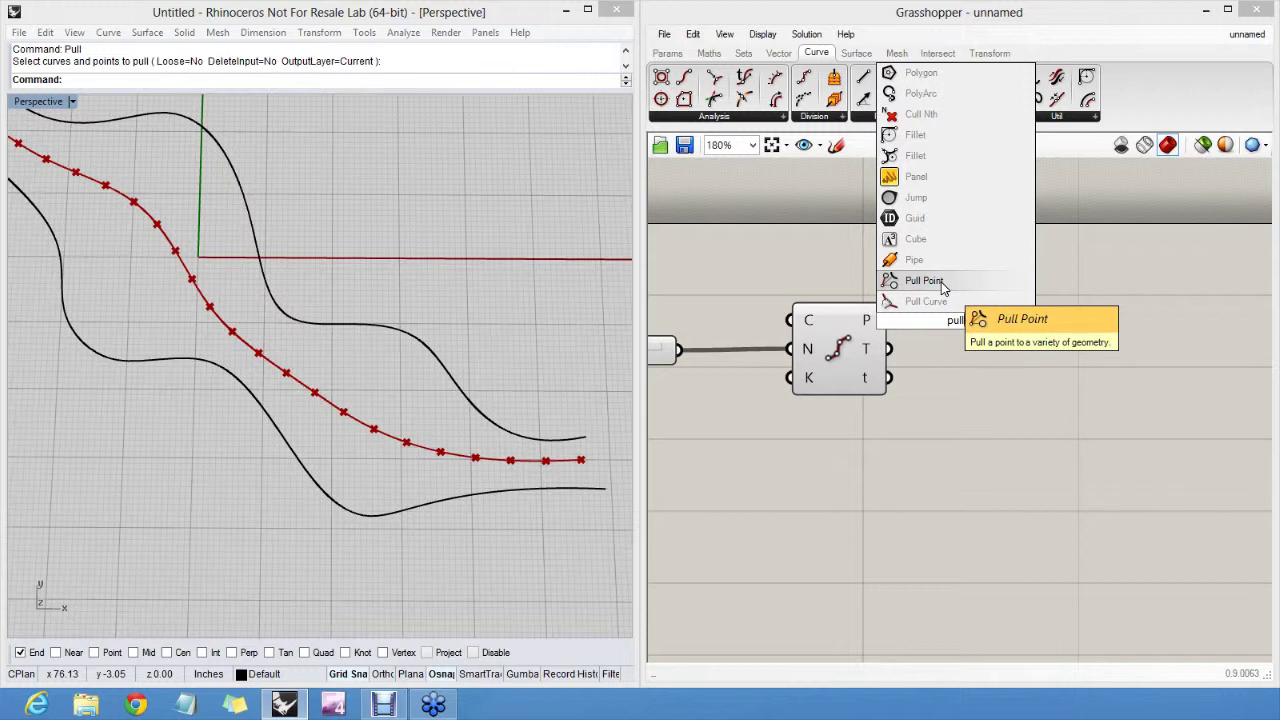
click(941, 282)
drag(946, 290, 889, 320)
drag(1058, 340, 1062, 290)
click(1042, 245)
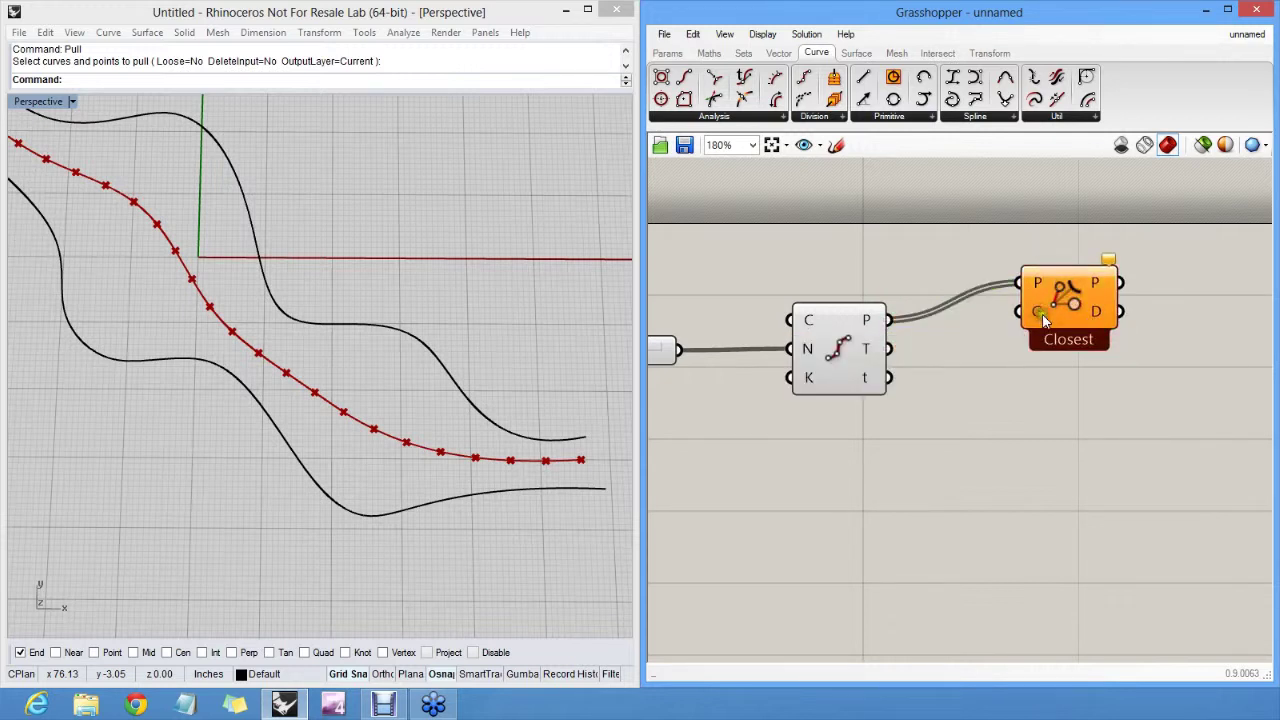
- Set the Closest component's G input to the upper outer curve
right_click(1037, 312)
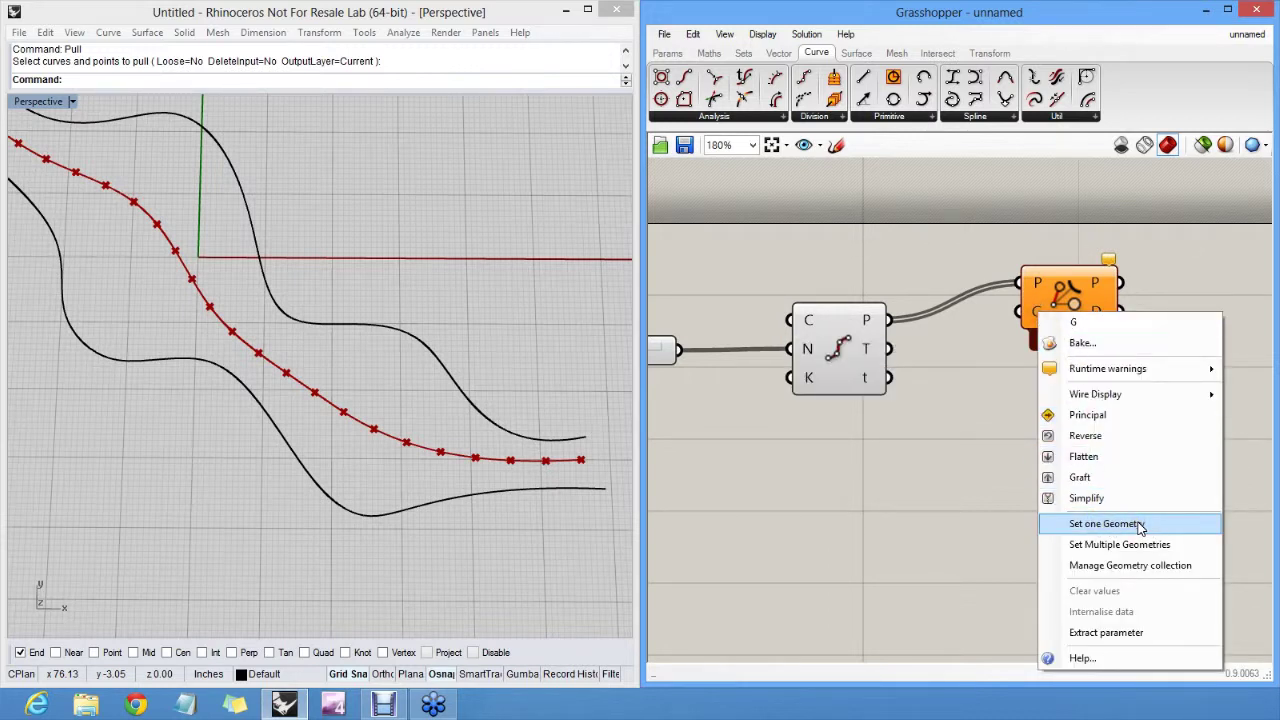
click(1105, 524)
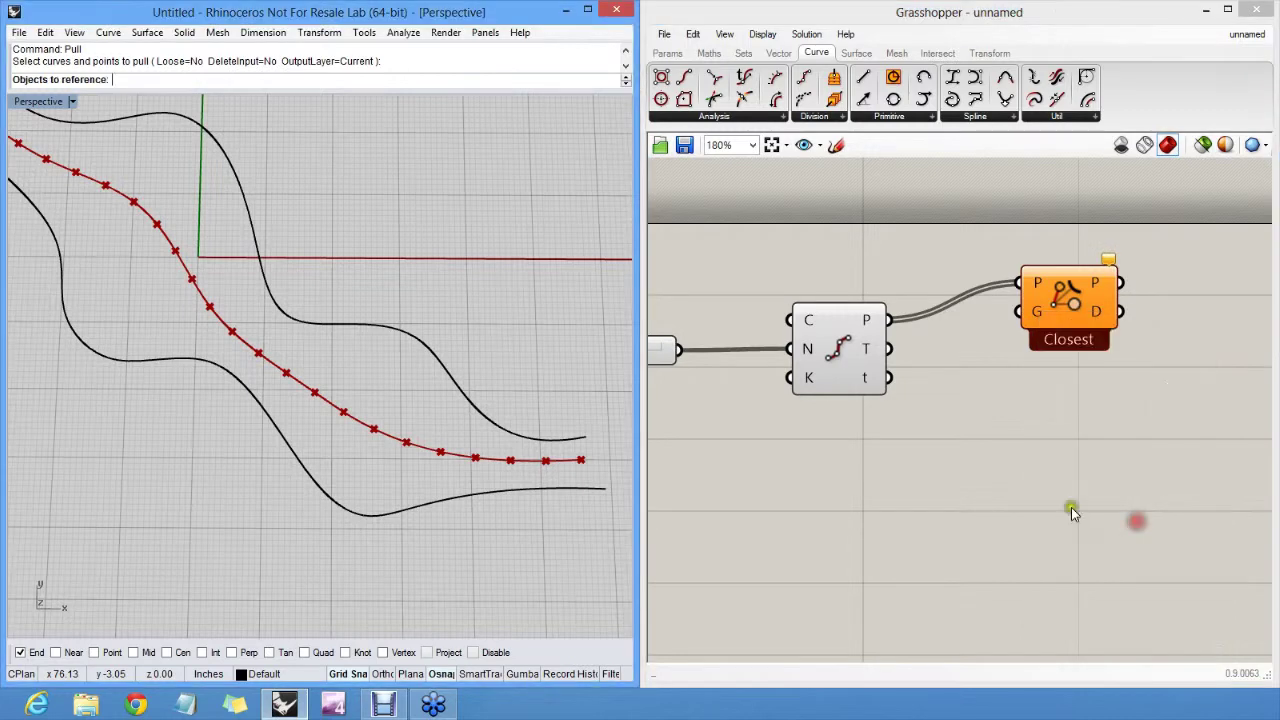
click(451, 373)
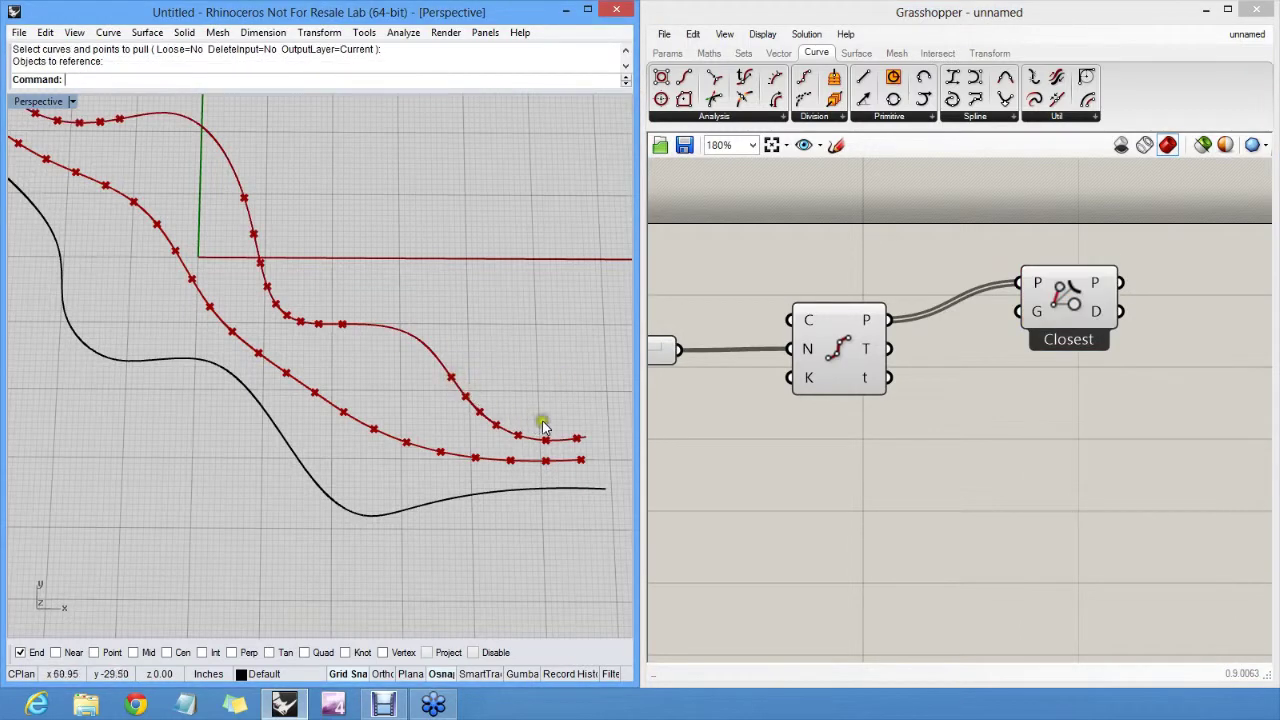
scroll(590, 457, up, 3)
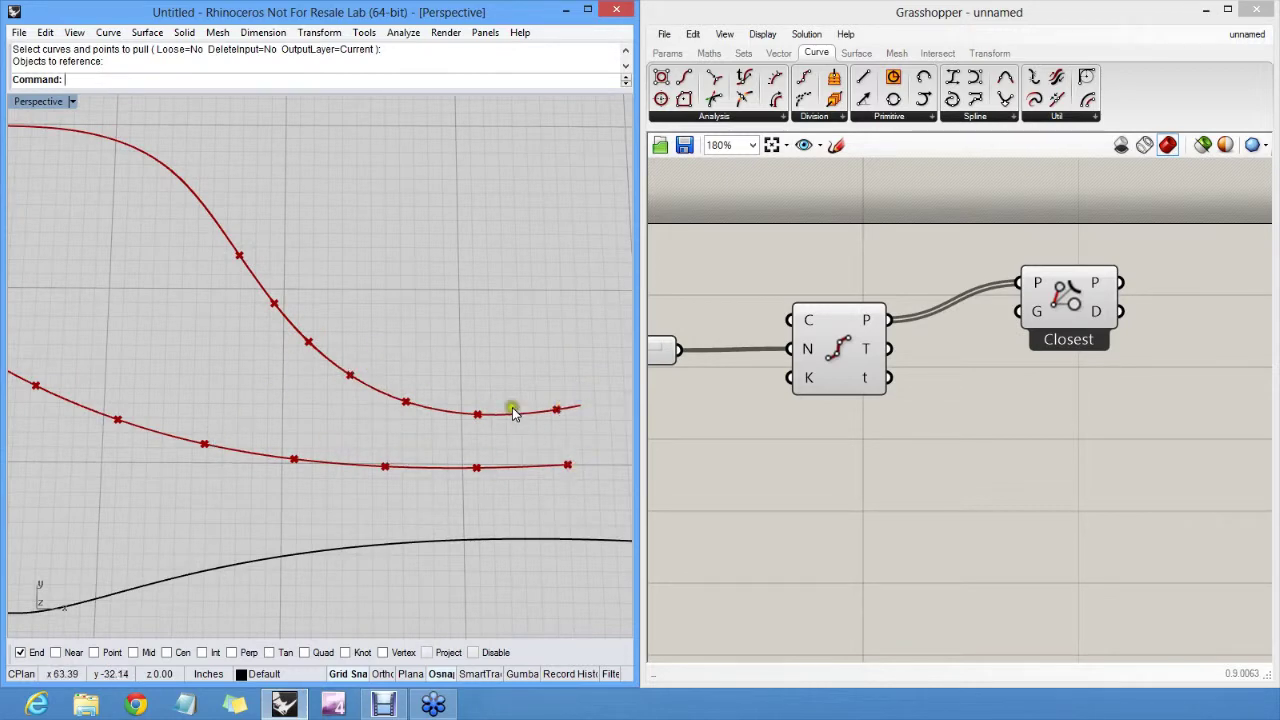
scroll(523, 374, down, 4)
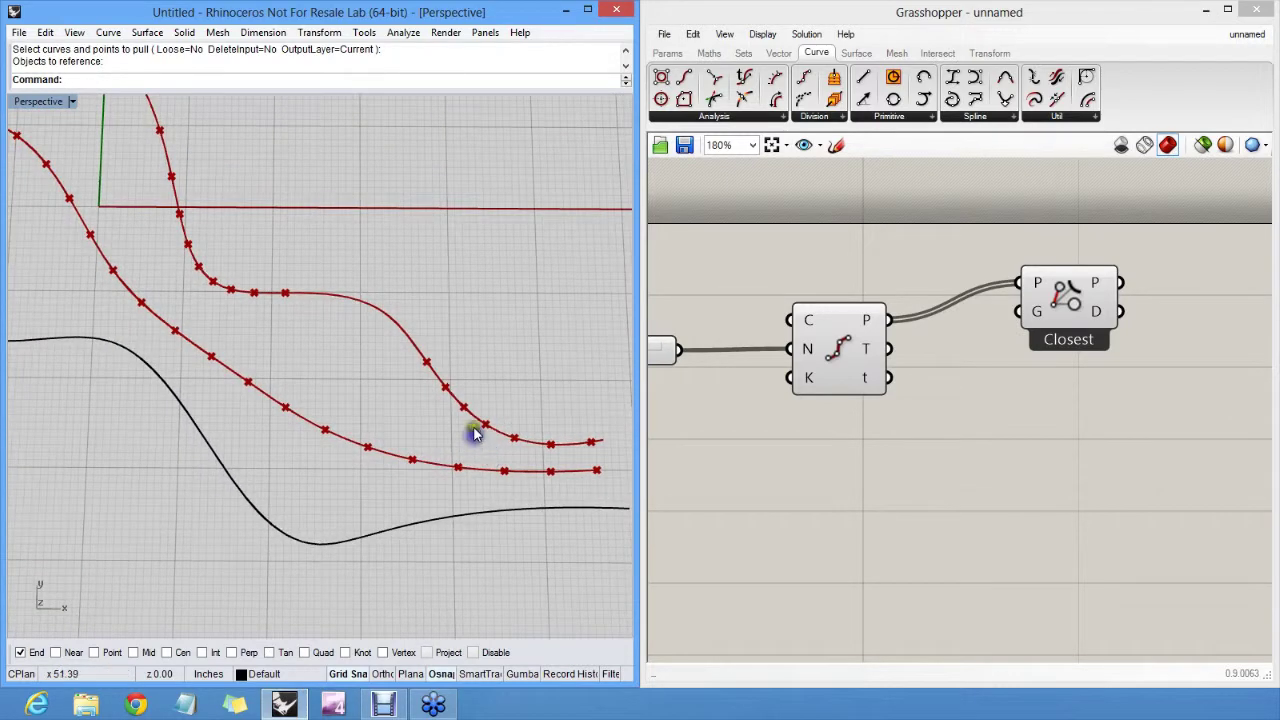
- Copy the Closest component and set the copy's G input to the lower outer curve
drag(1071, 304, 1053, 455)
right_click(1029, 480)
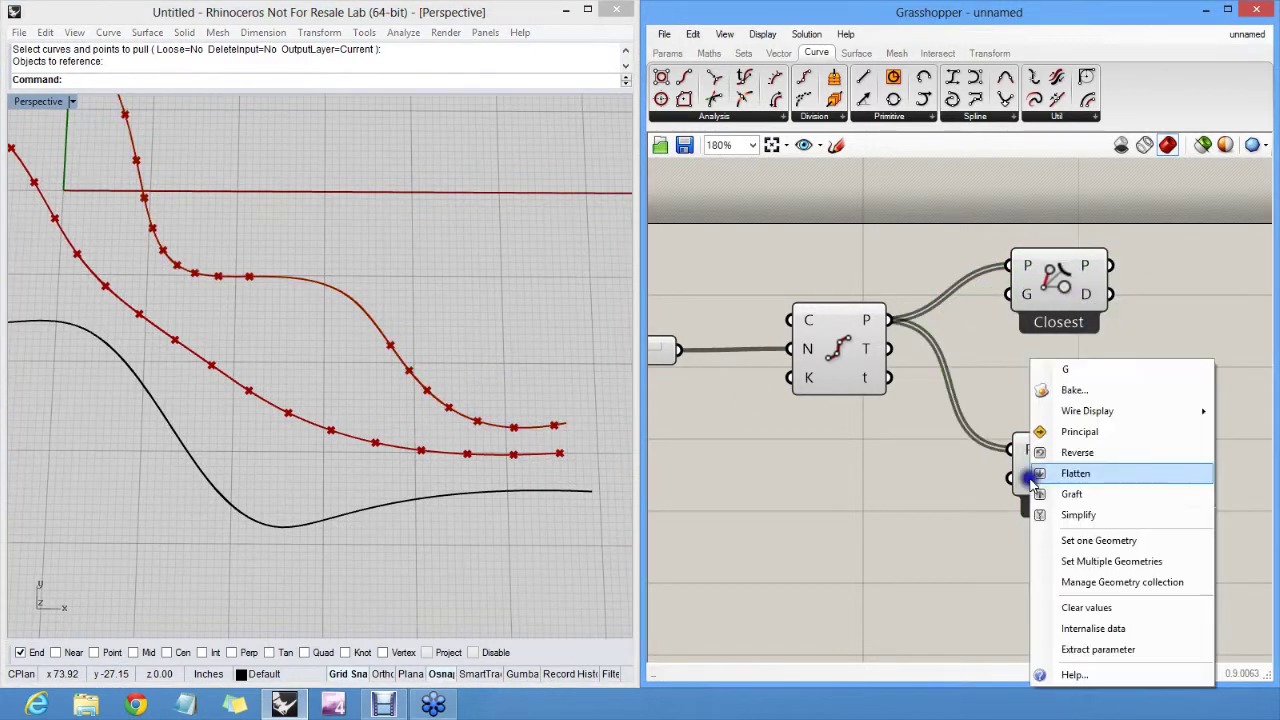
click(1076, 541)
click(572, 491)
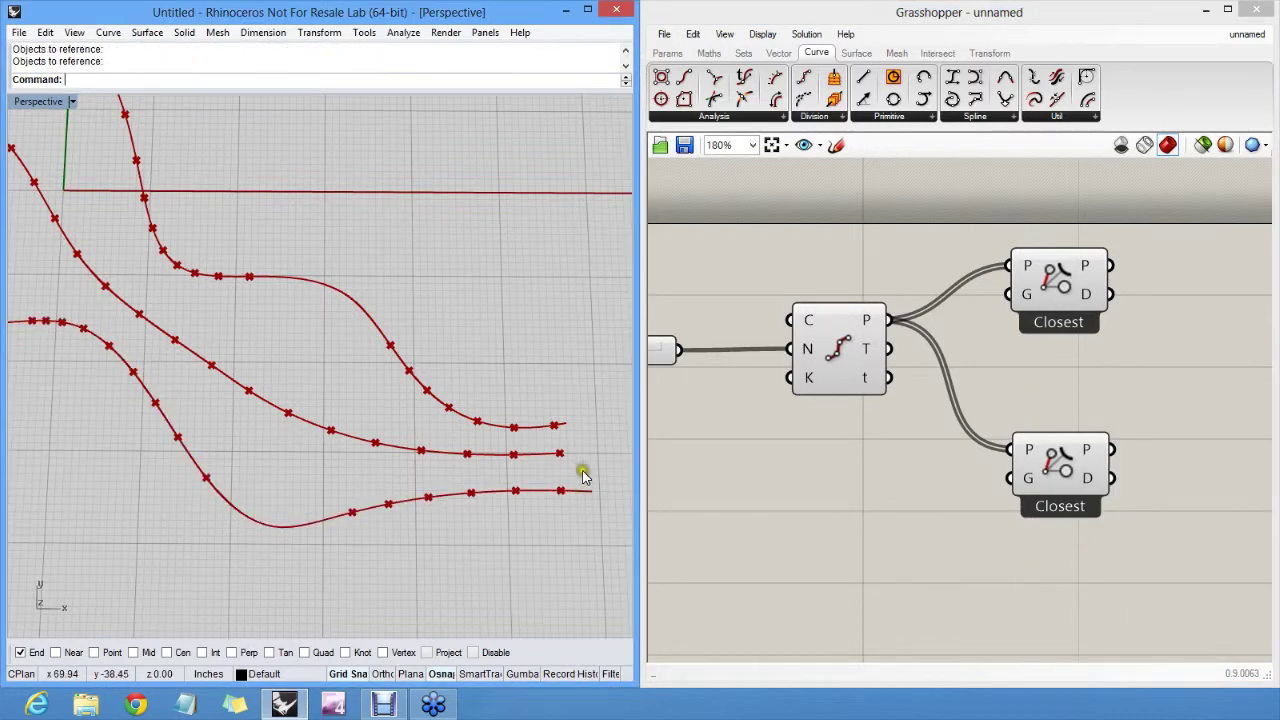
- Zoom in and sketch temporary marks across the three curves, then angle the view
ctrl+right_drag(585, 474, 580, 414)
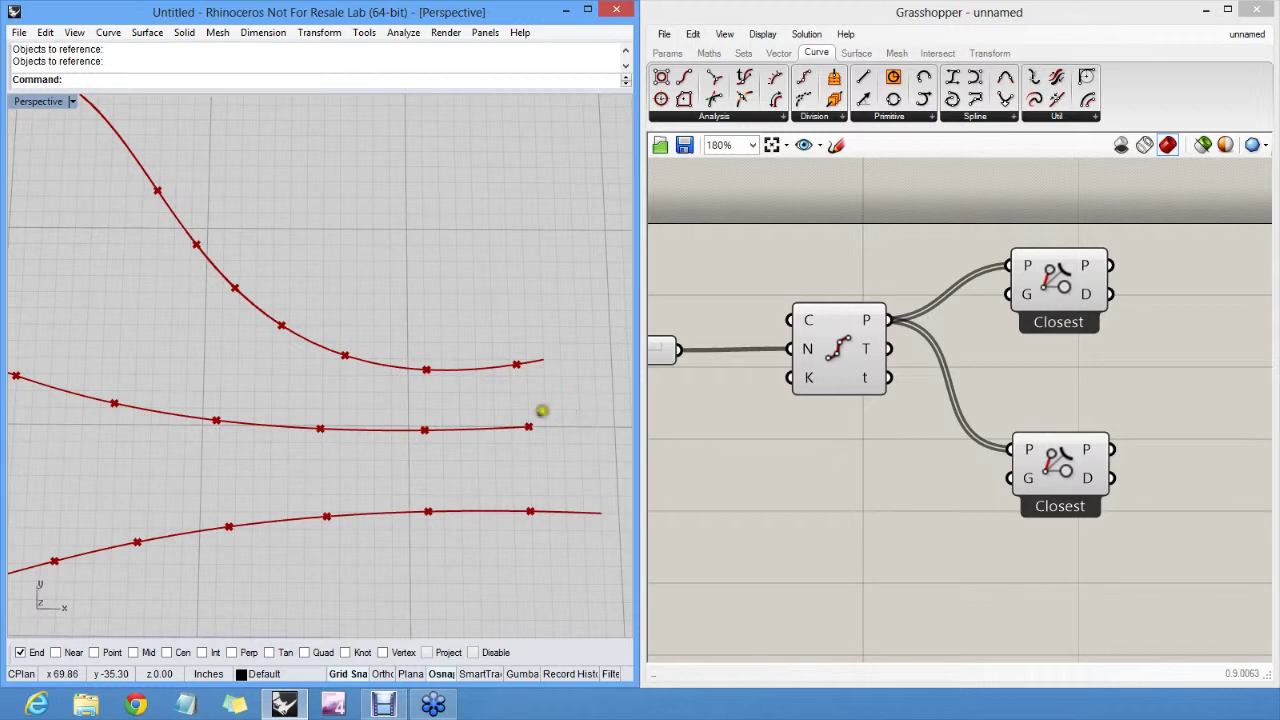
mouse_move(527, 419)
mouse_down()
mouse_move(516, 377)
mouse_move(528, 389)
mouse_up()
mouse_move(427, 402)
mouse_down()
mouse_move(426, 382)
mouse_move(436, 392)
mouse_up()
drag(21, 370, 137, 211)
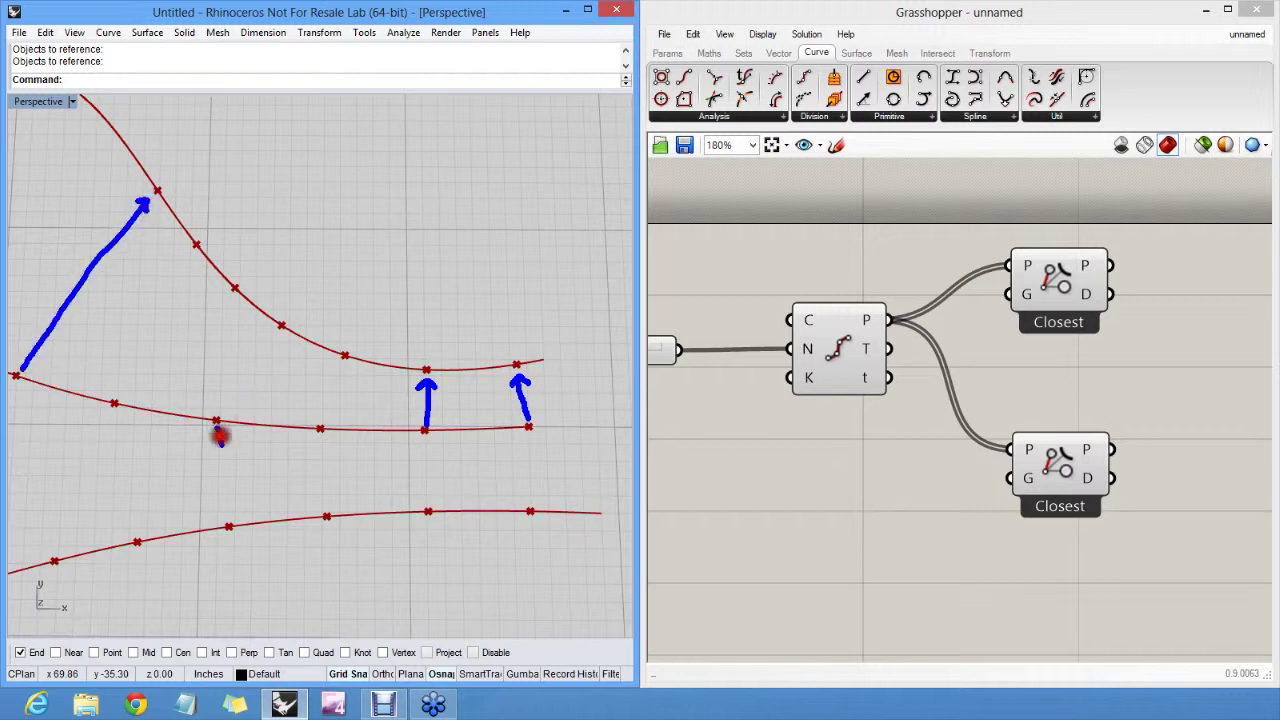
drag(223, 462, 224, 512)
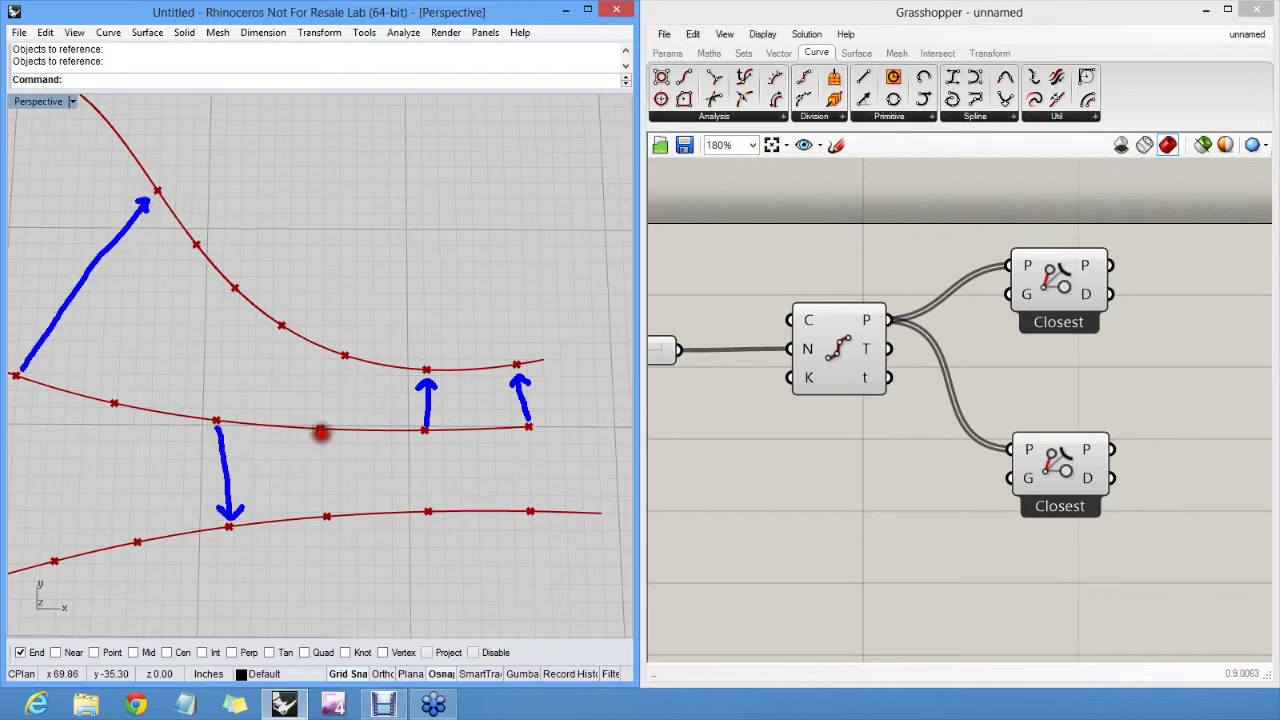
mouse_move(320, 431)
mouse_down()
mouse_move(331, 515)
mouse_move(348, 500)
mouse_up()
drag(425, 431, 428, 500)
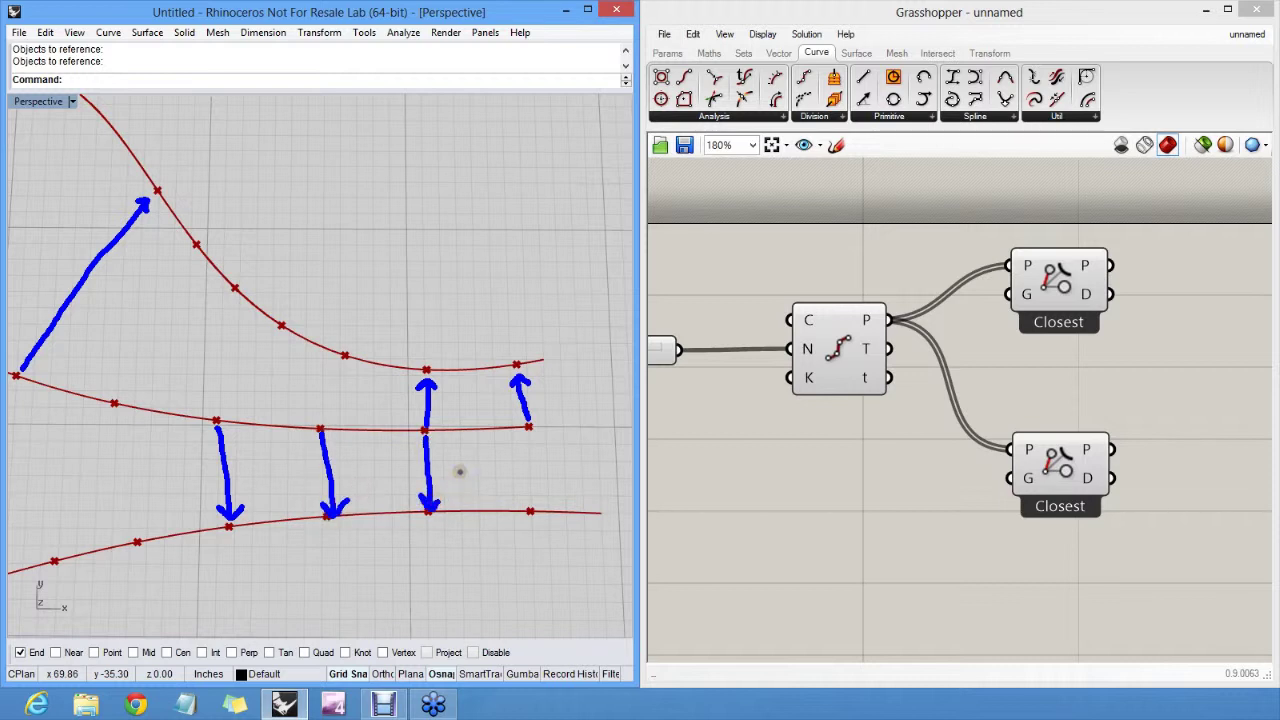
key(Escape)
mouse_move(408, 371)
right_down()
mouse_move(447, 397)
mouse_move(443, 446)
mouse_move(397, 417)
mouse_move(381, 365)
right_up()
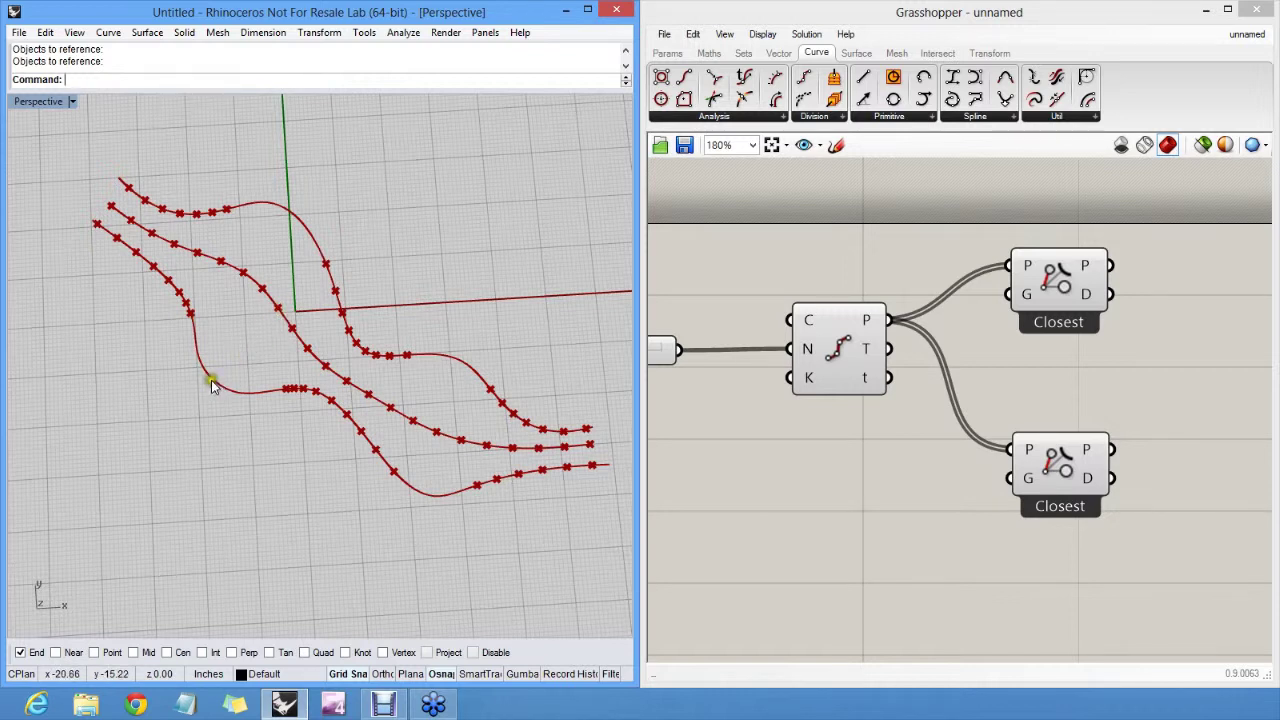
- Show the lower curve's control points and drag two of them to reshape it
click(195, 322)
key(F10)
click(237, 405)
shift+click(188, 362)
drag(188, 362, 209, 334)
drag(257, 368, 234, 399)
click(240, 357)
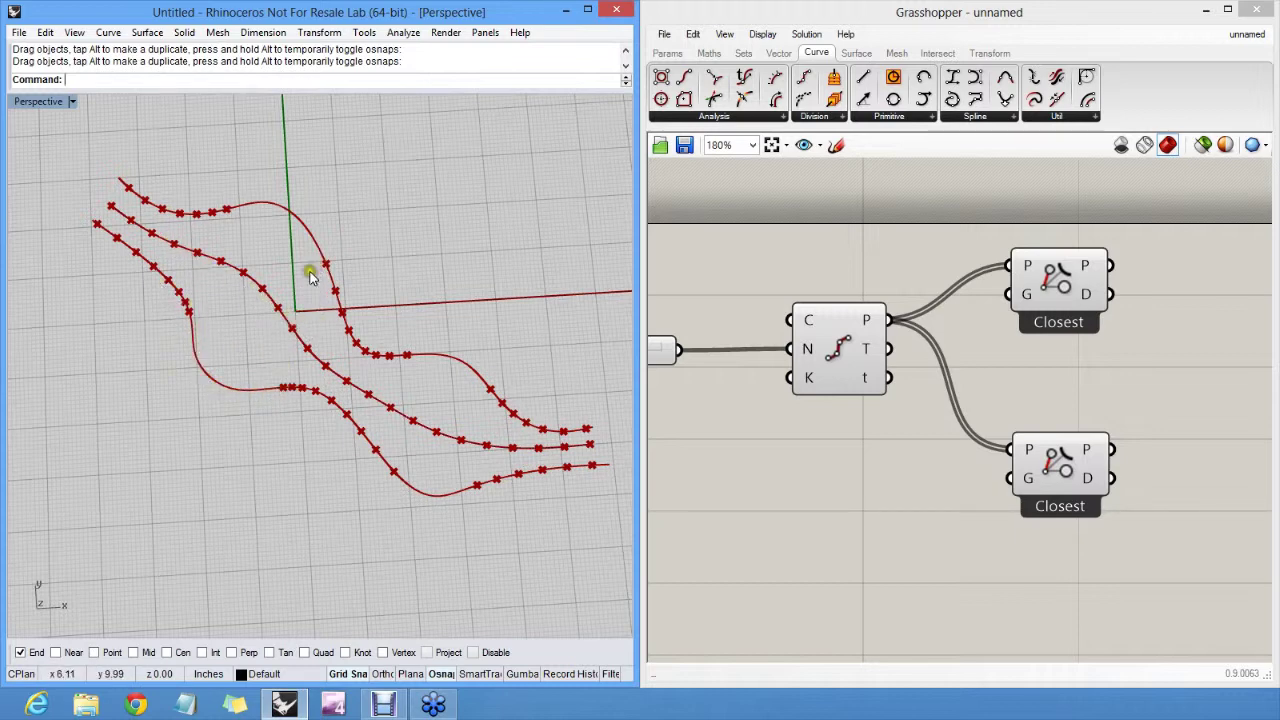
right_drag(1092, 402, 943, 420)
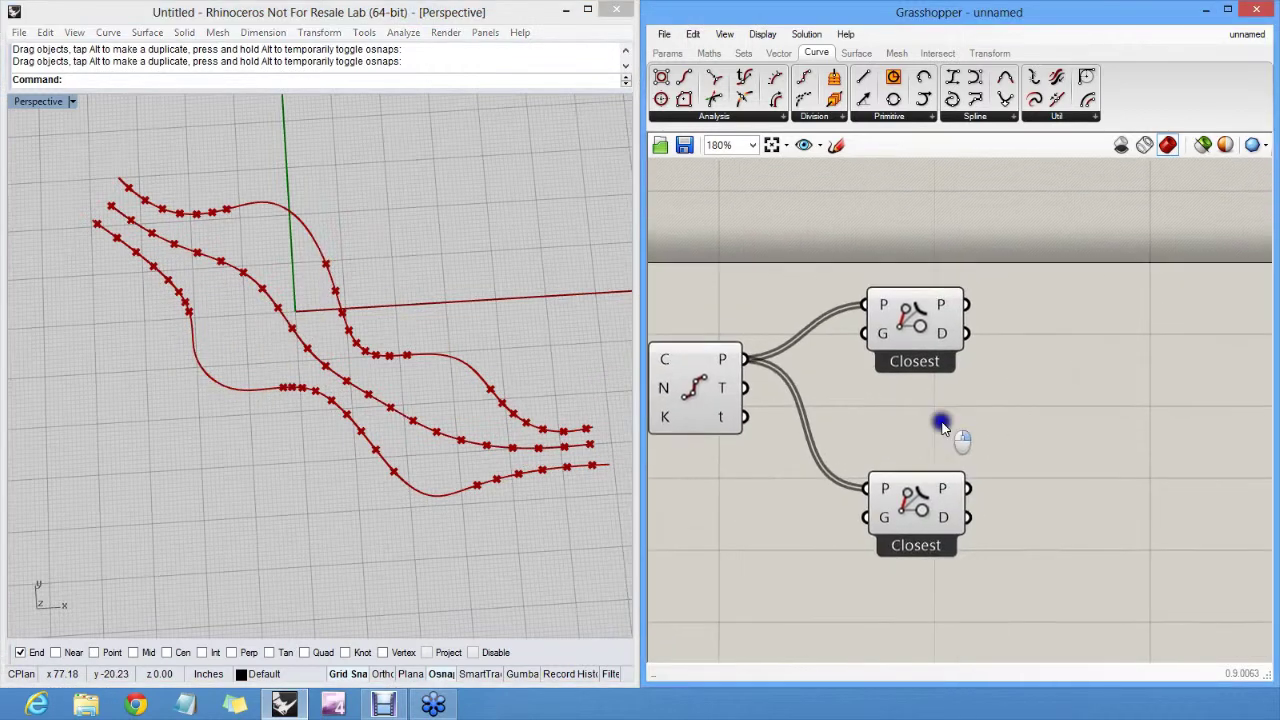
click(906, 457)
click(980, 380)
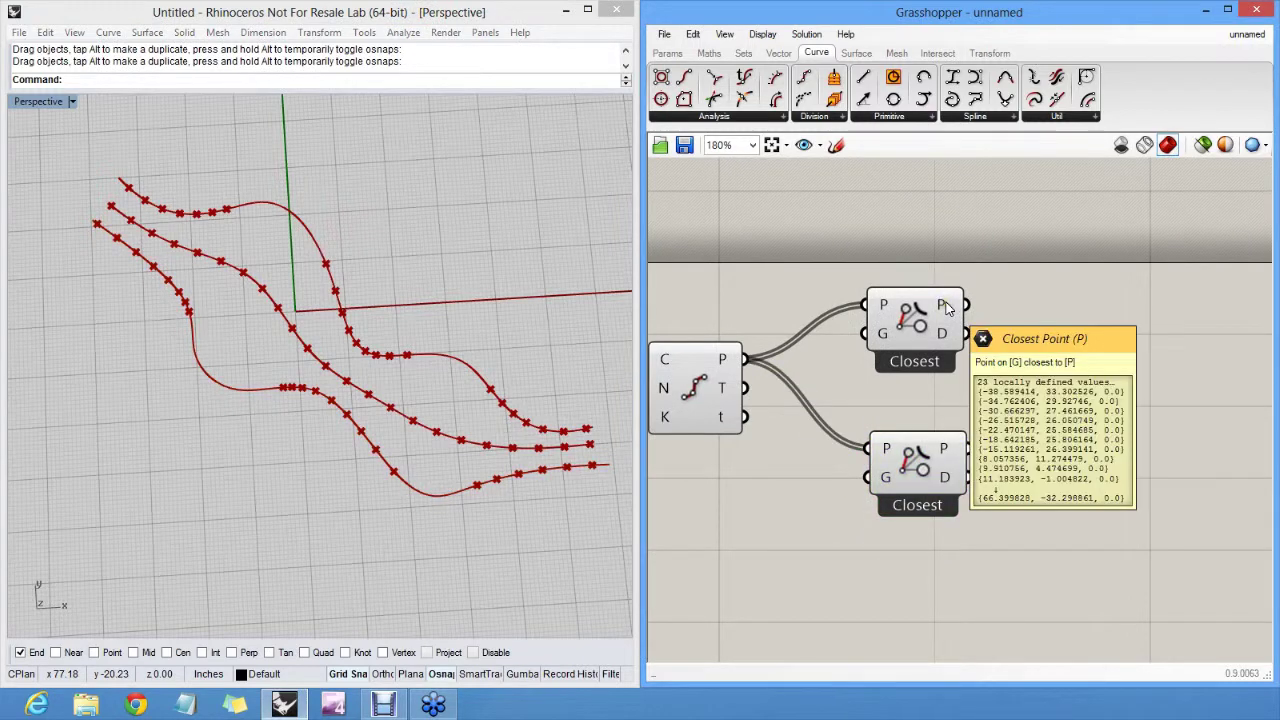
right_drag(946, 308, 852, 312)
mouse_move(853, 313)
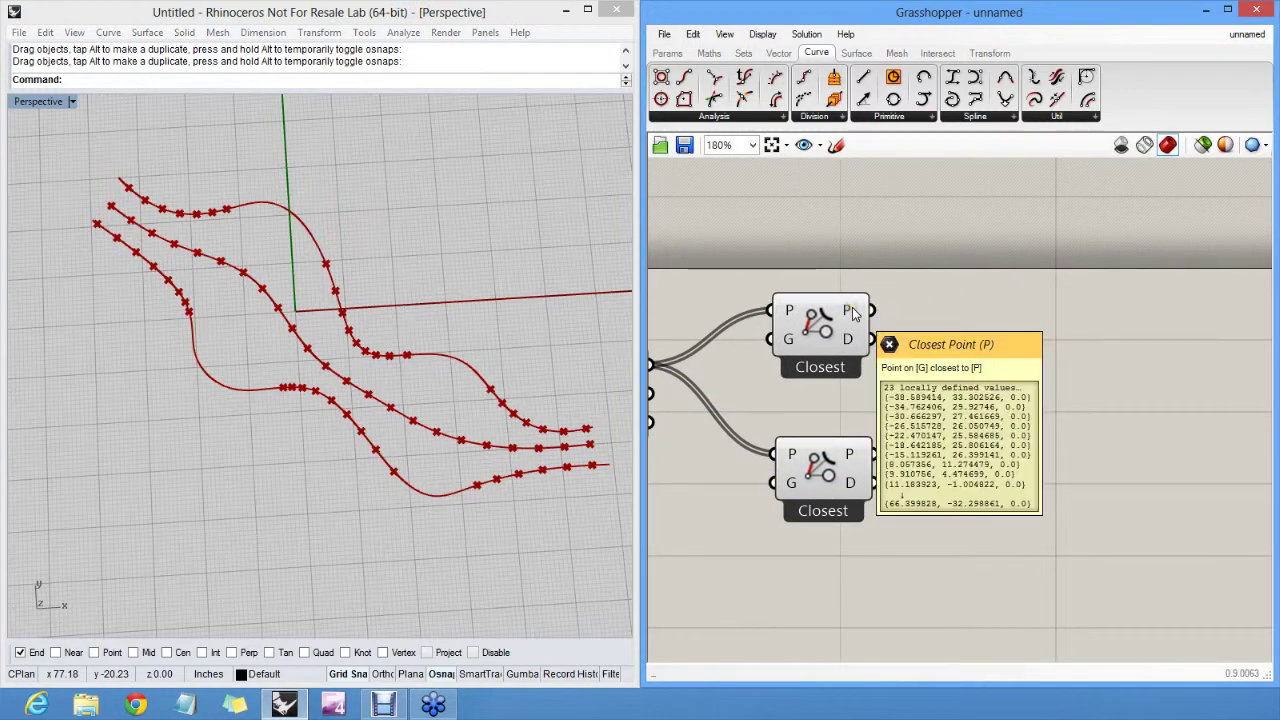
click(816, 316)
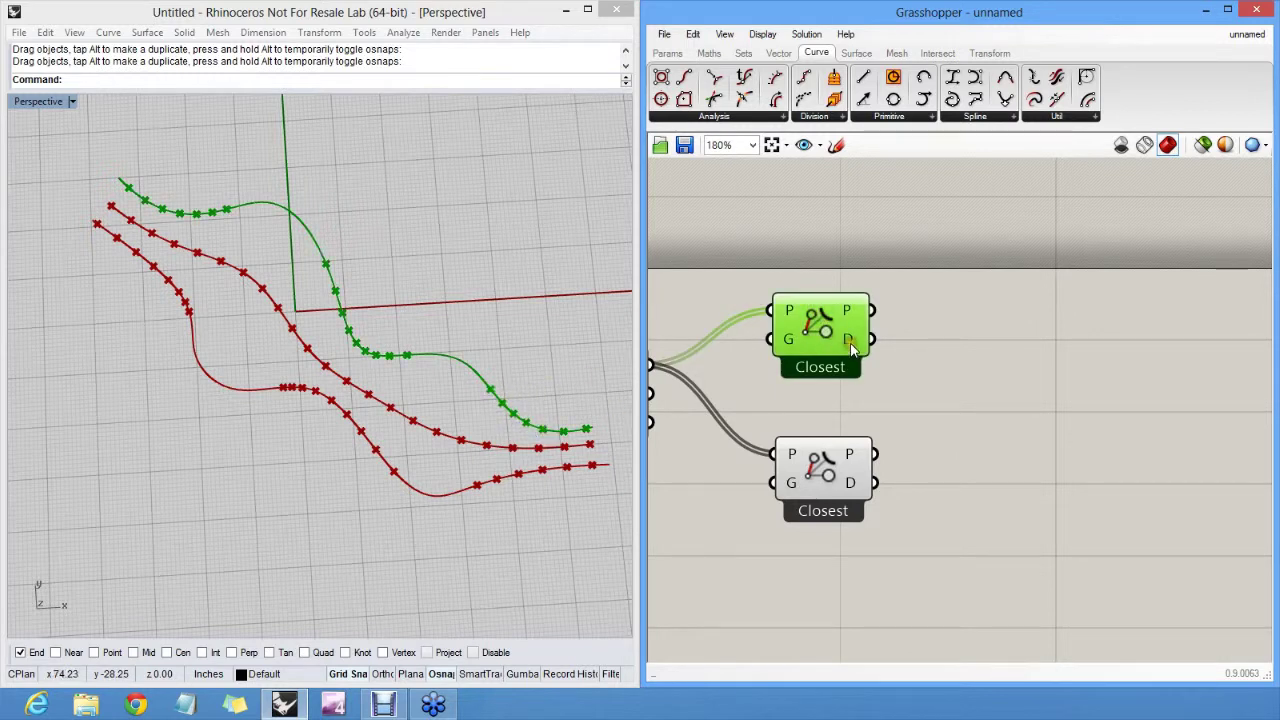
mouse_move(851, 345)
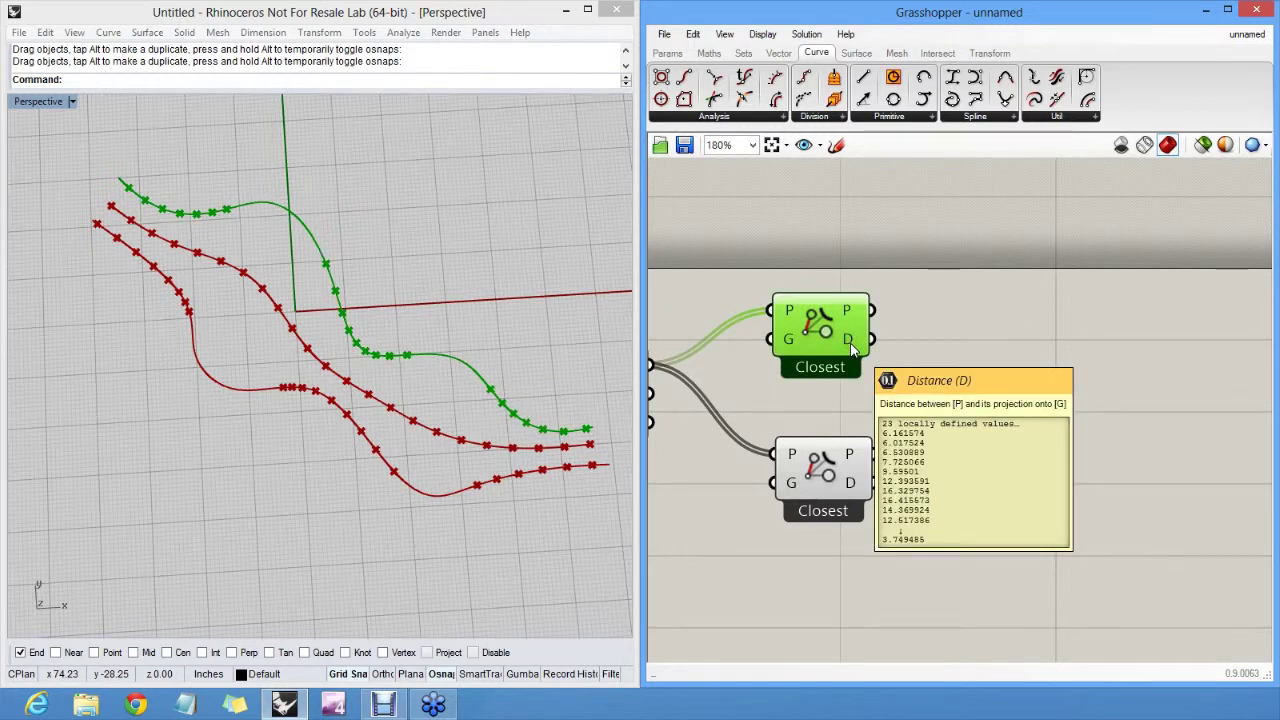
scroll(600, 400, up, 5)
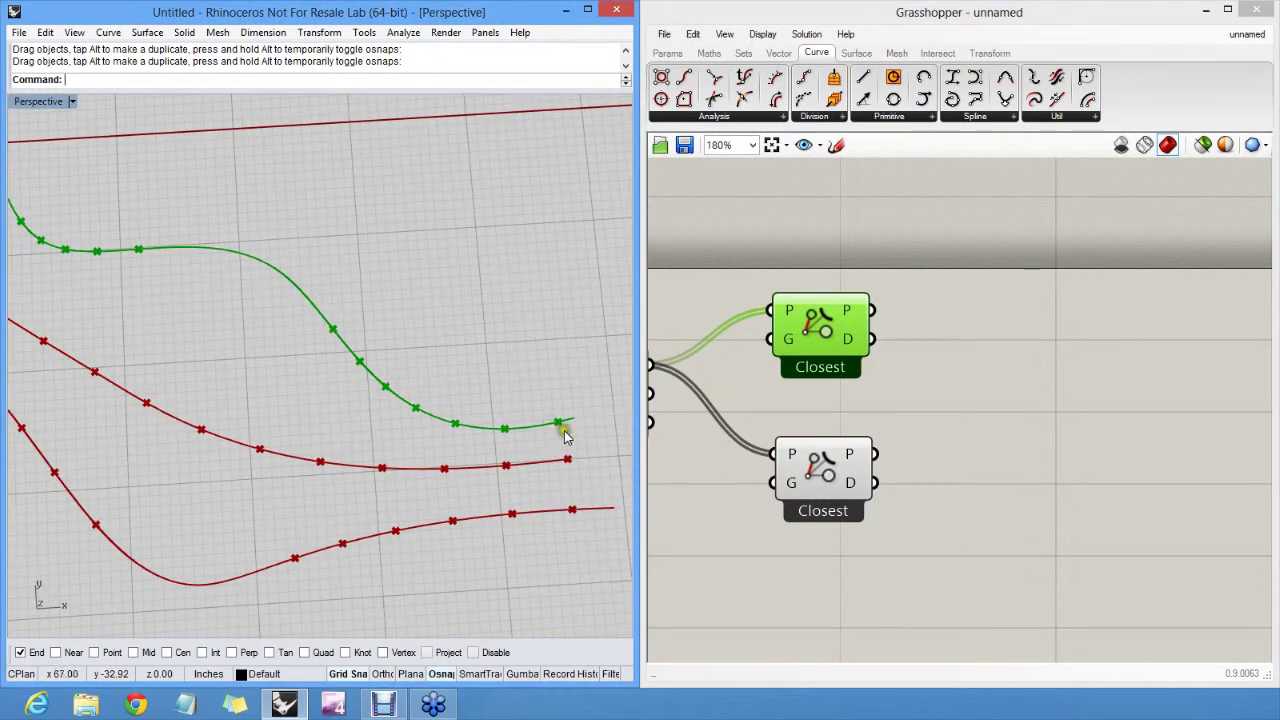
- Add a Line component taking upper closest points as A and lower closest points as B
scroll(860, 410, down, 2)
click(914, 380)
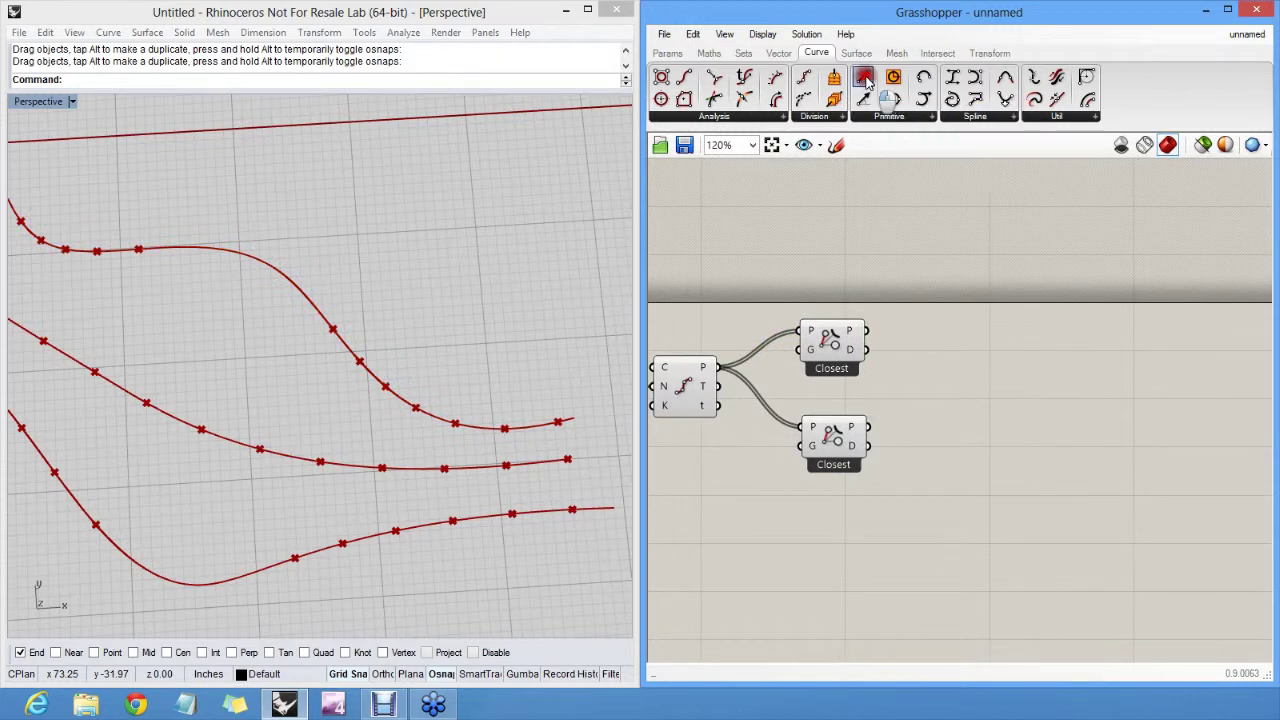
drag(863, 77, 1013, 406)
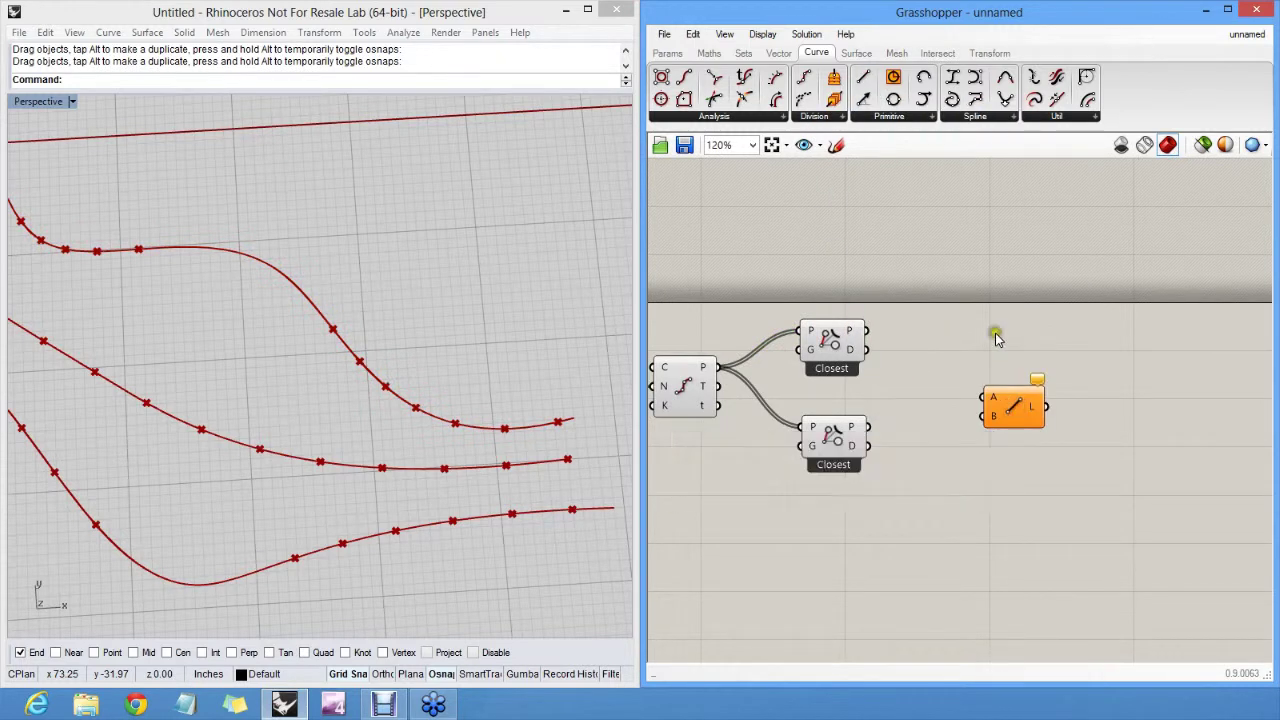
drag(867, 331, 868, 427)
drag(1006, 412, 965, 395)
- Raise the Count slider to 25 to draw more connecting lines
right_drag(560, 370, 402, 403)
right_drag(751, 434, 929, 463)
mouse_move(692, 403)
mouse_down()
mouse_move(736, 410)
mouse_move(676, 416)
mouse_move(697, 420)
mouse_up()
click(723, 343)
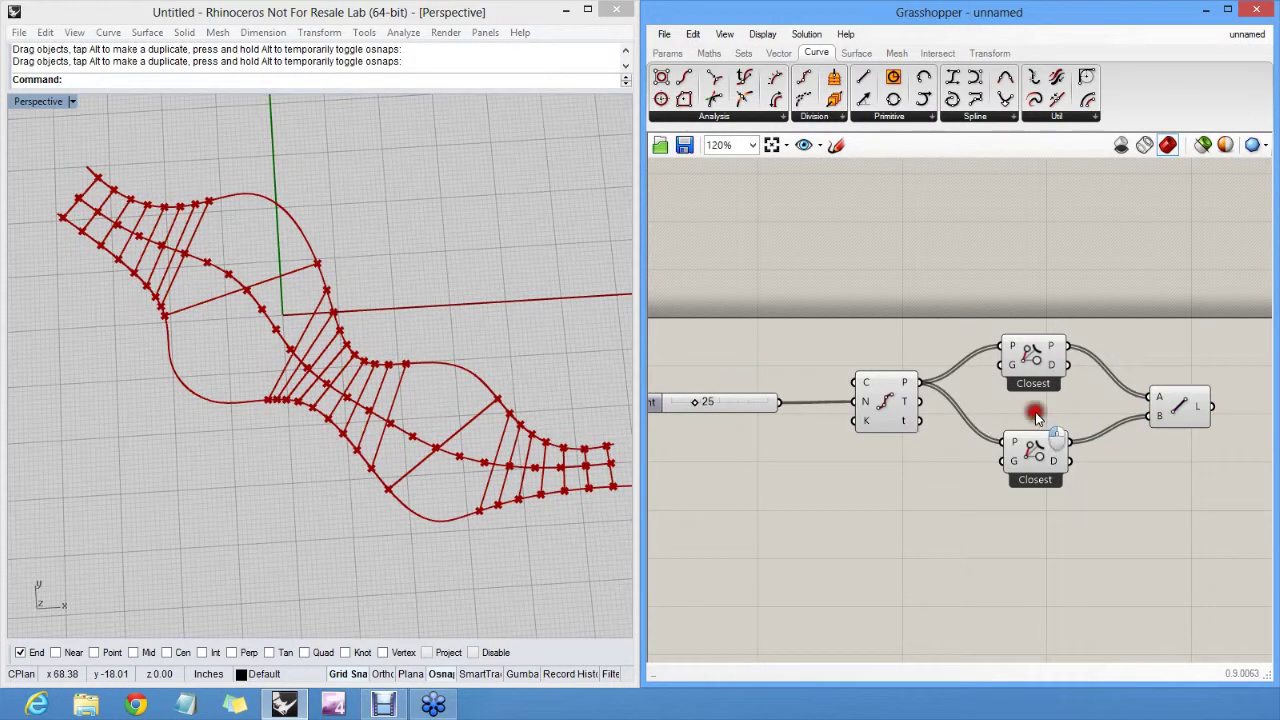
drag(1036, 444, 1050, 458)
click(1034, 355)
right_drag(1044, 381, 884, 426)
click(1003, 400)
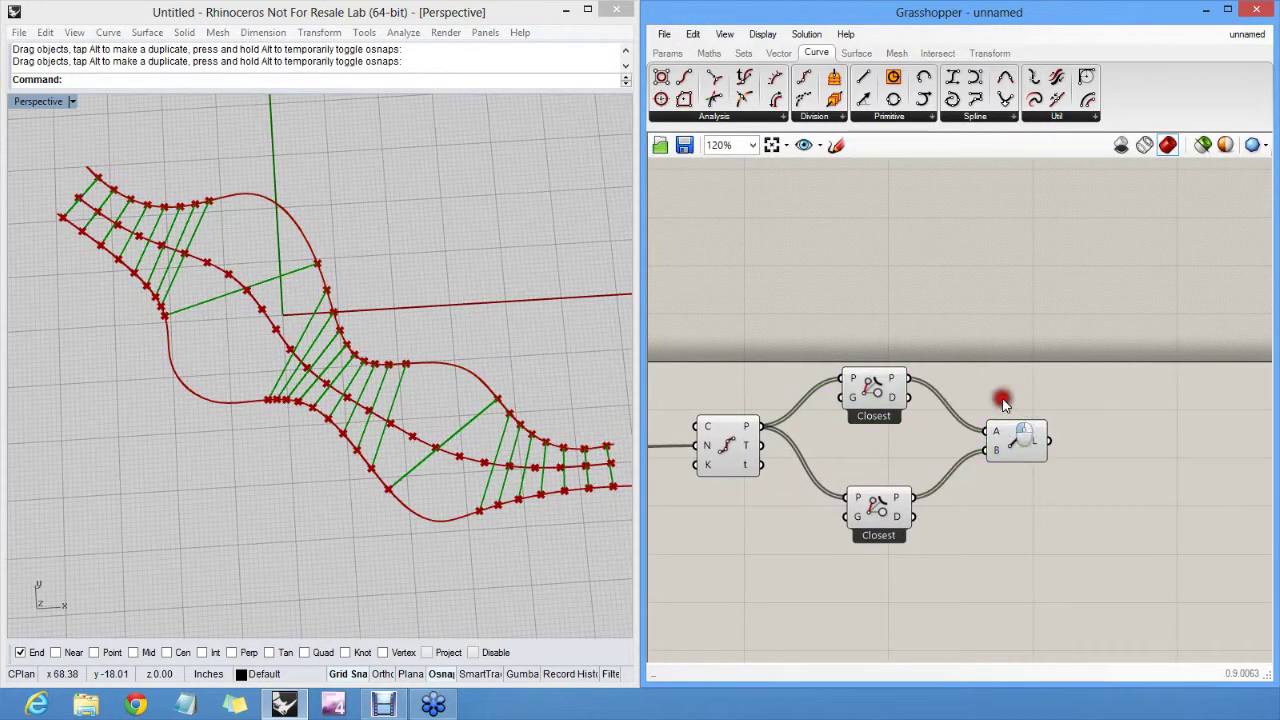
scroll(494, 440, up, 5)
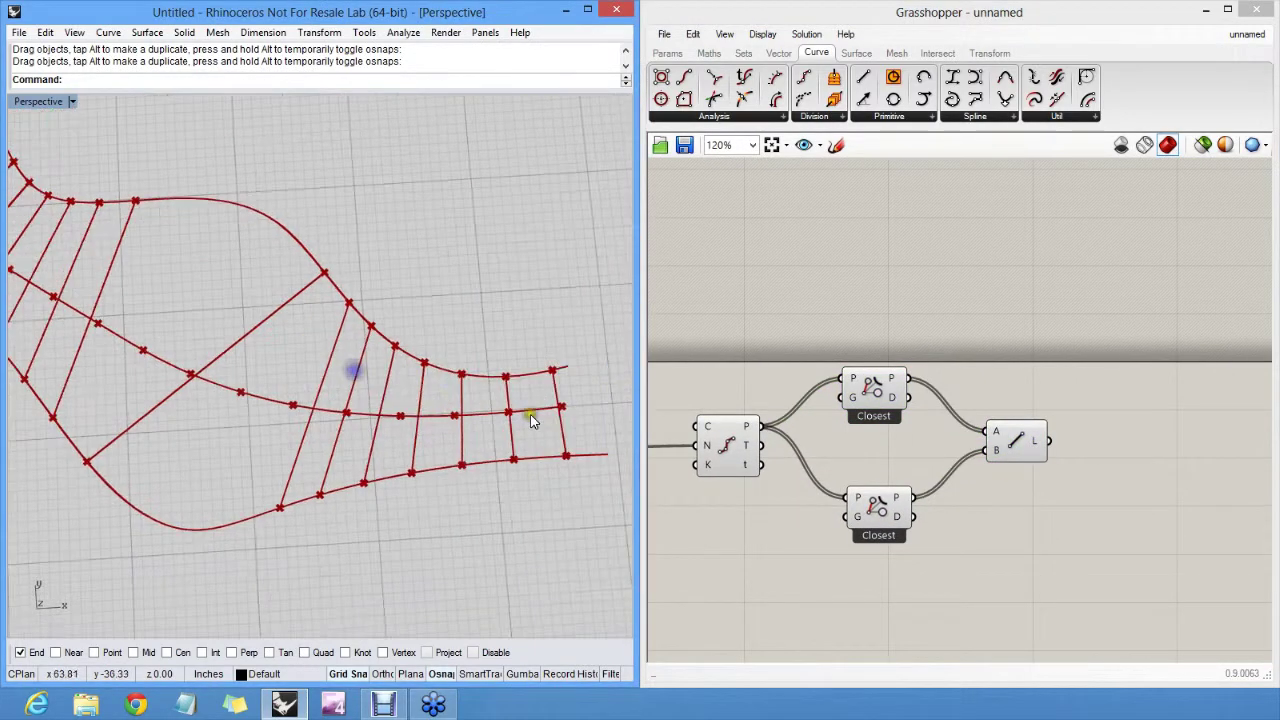
scroll(531, 421, up, 5)
click(1016, 442)
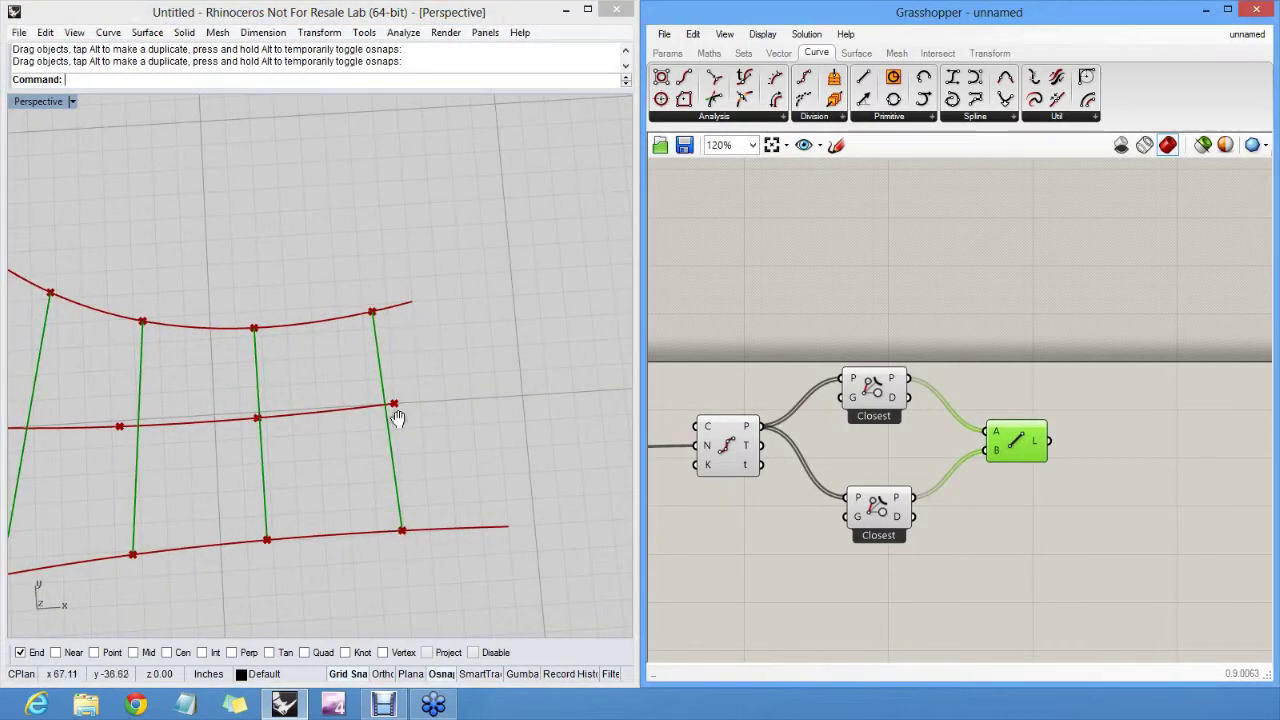
shift+right_drag(406, 417, 508, 394)
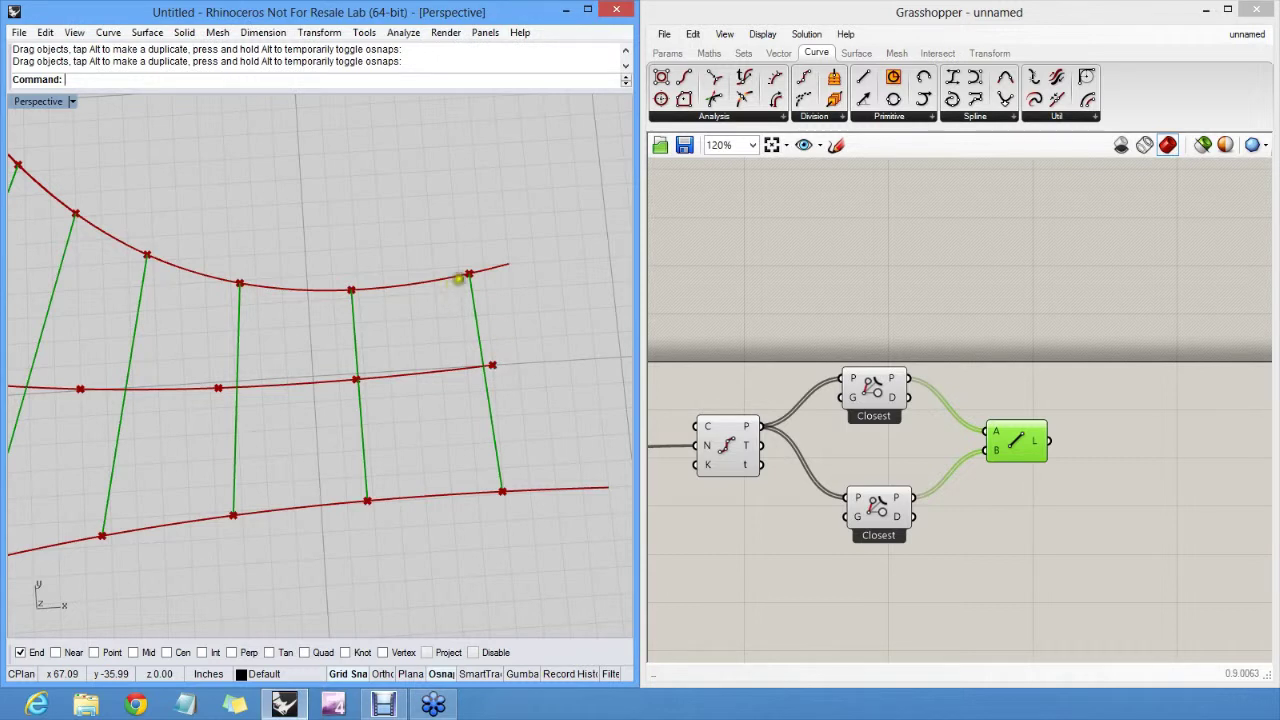
mouse_move(468, 274)
mouse_down()
mouse_move(507, 384)
mouse_move(501, 485)
mouse_up()
drag(350, 289, 367, 500)
mouse_move(240, 283)
mouse_down()
mouse_move(220, 362)
mouse_move(235, 513)
mouse_up()
mouse_move(149, 259)
mouse_down()
mouse_move(126, 294)
mouse_move(80, 480)
mouse_move(103, 532)
mouse_up()
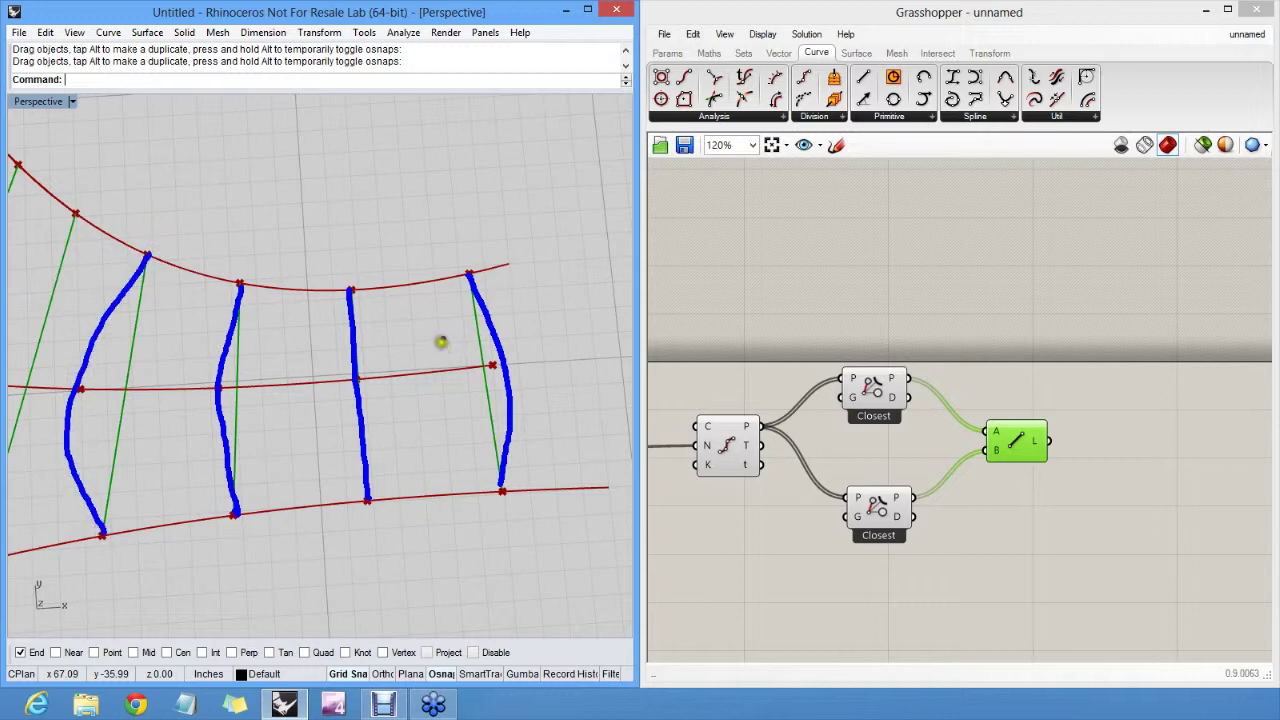
key(Escape)
mouse_move(489, 354)
right_down()
mouse_move(509, 391)
mouse_move(396, 350)
mouse_move(503, 374)
right_up()
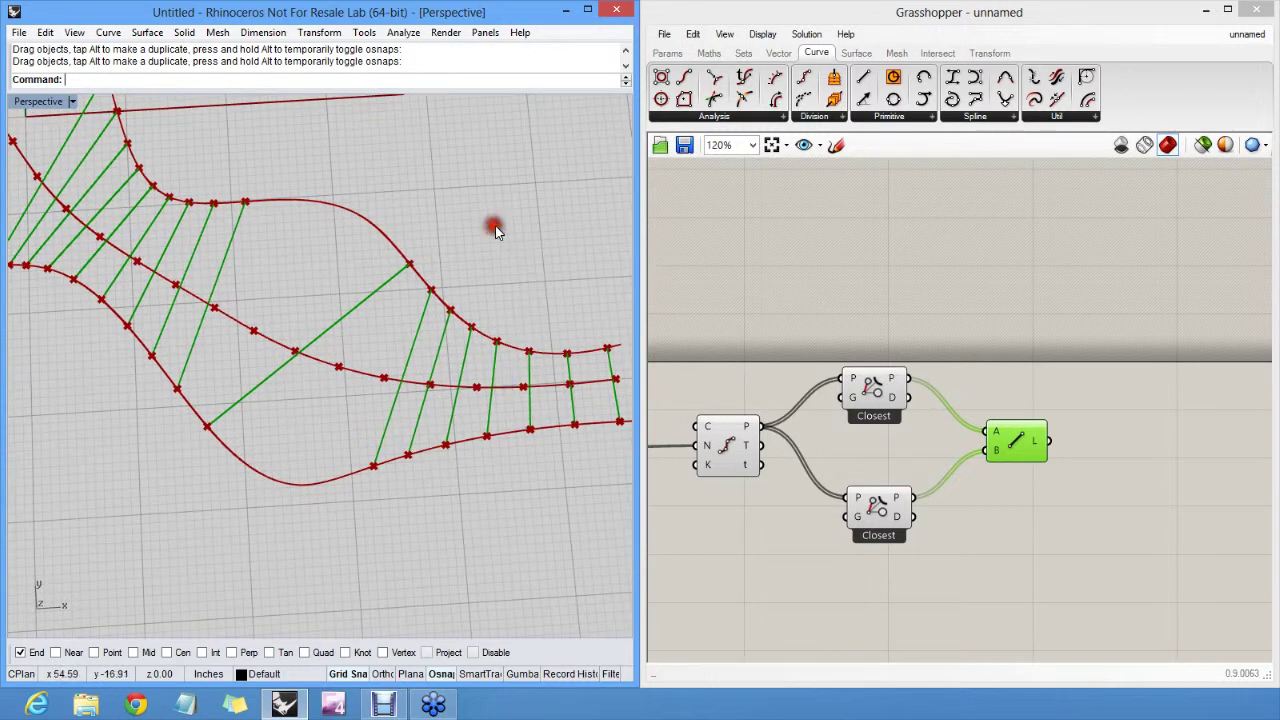
right_drag(491, 226, 405, 270)
text(arc)
key(Return)
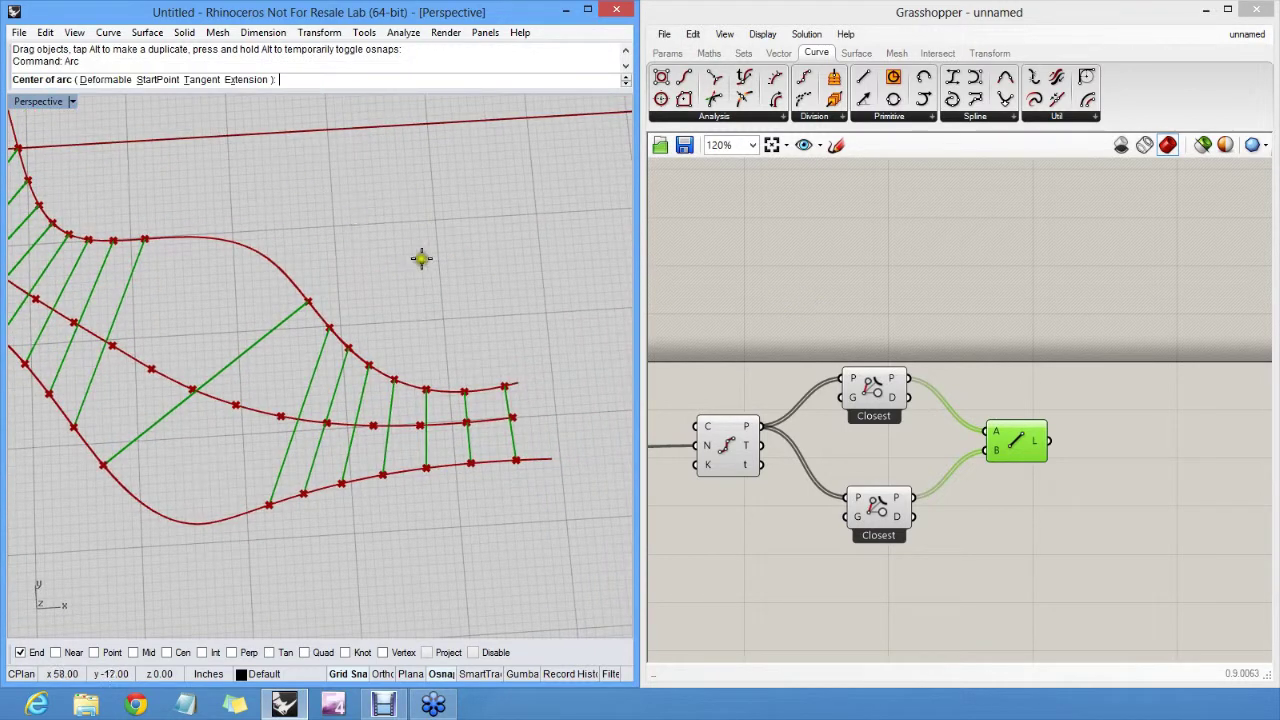
click(439, 251)
click(343, 233)
click(517, 200)
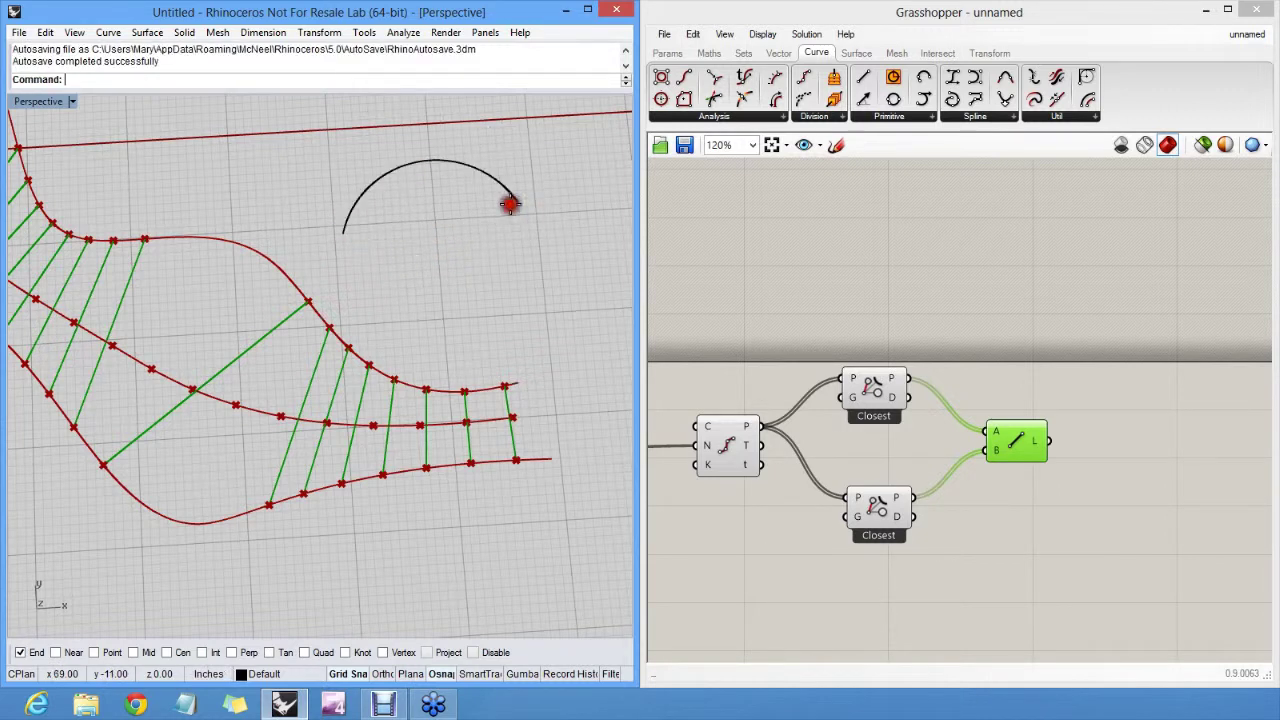
text(Arc)
key(Return)
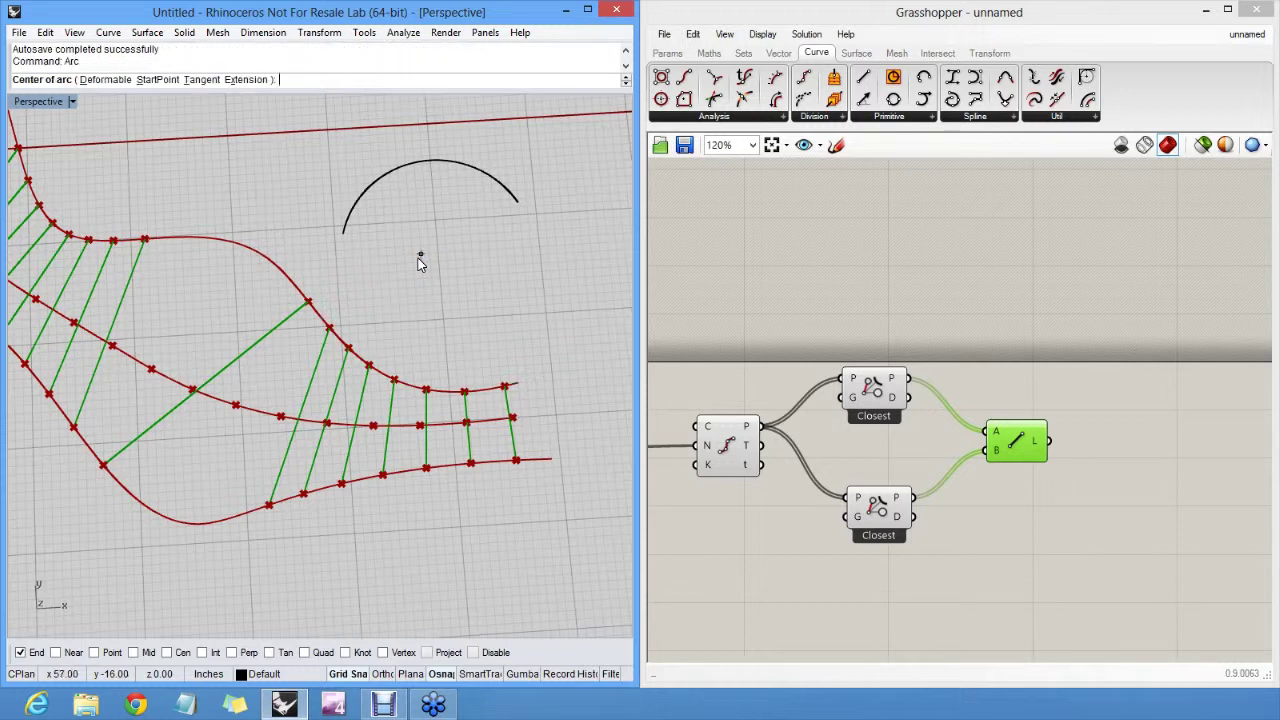
click(163, 80)
click(388, 279)
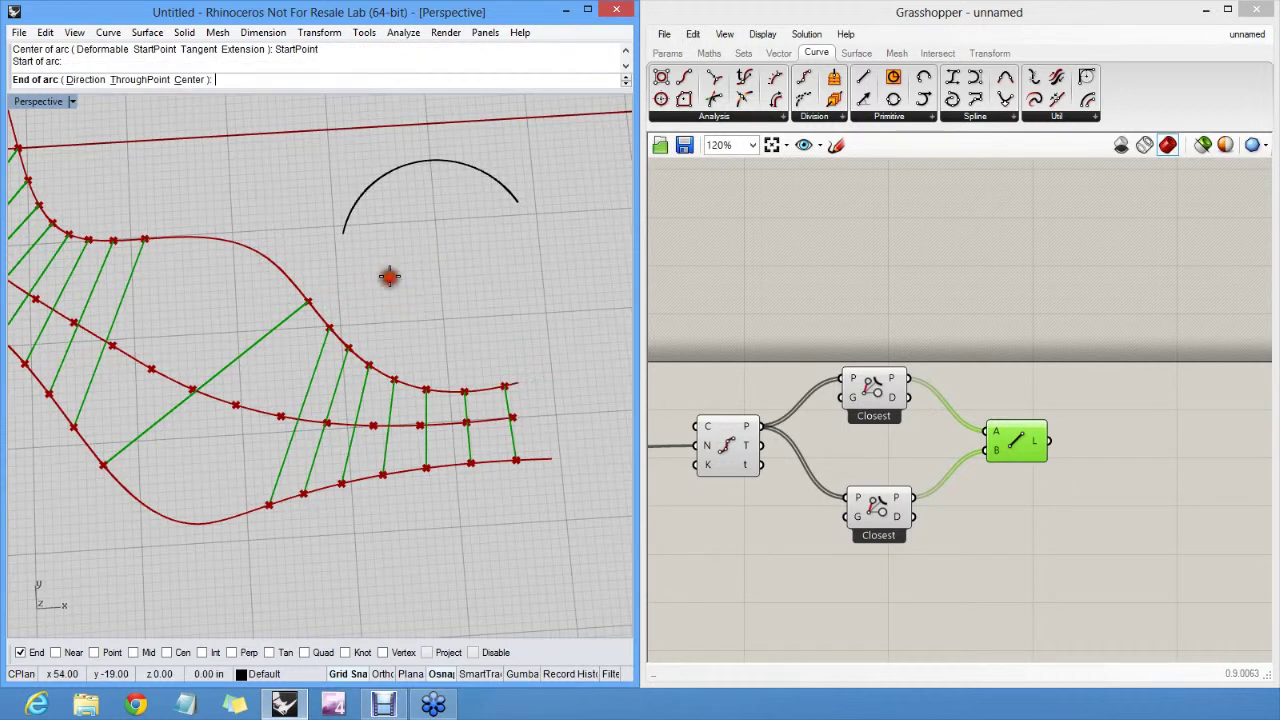
click(89, 80)
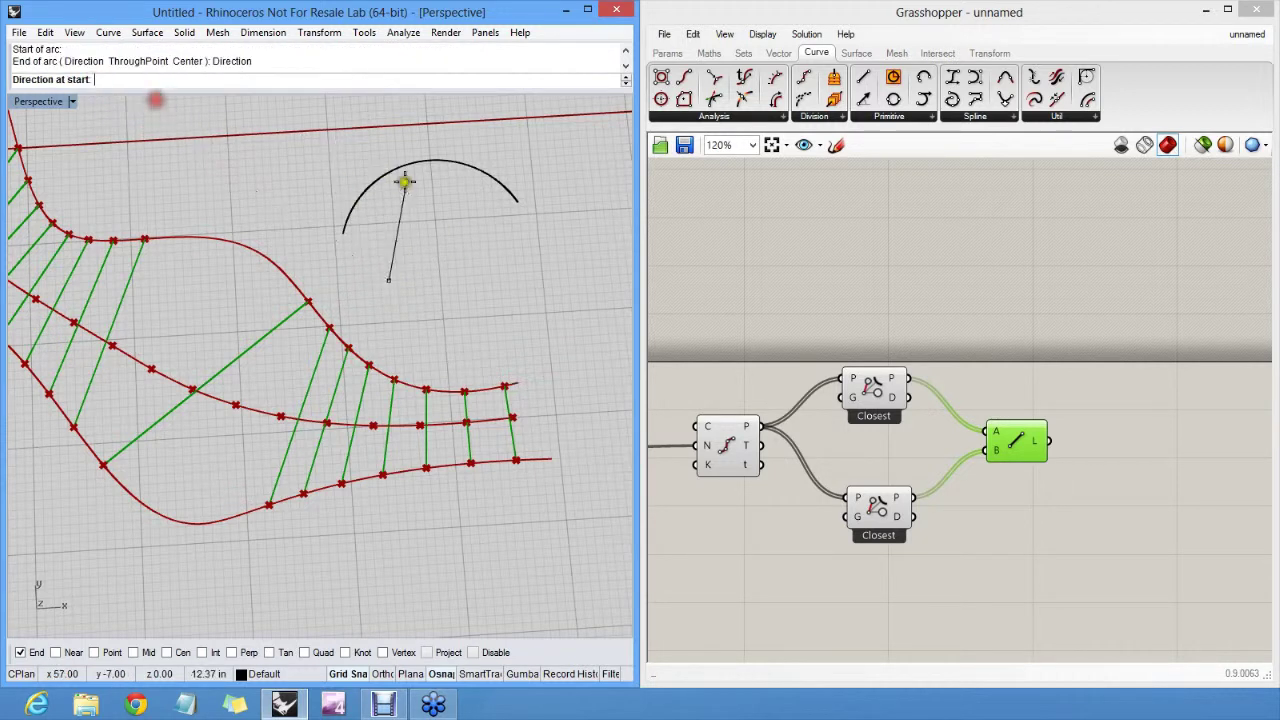
click(369, 134)
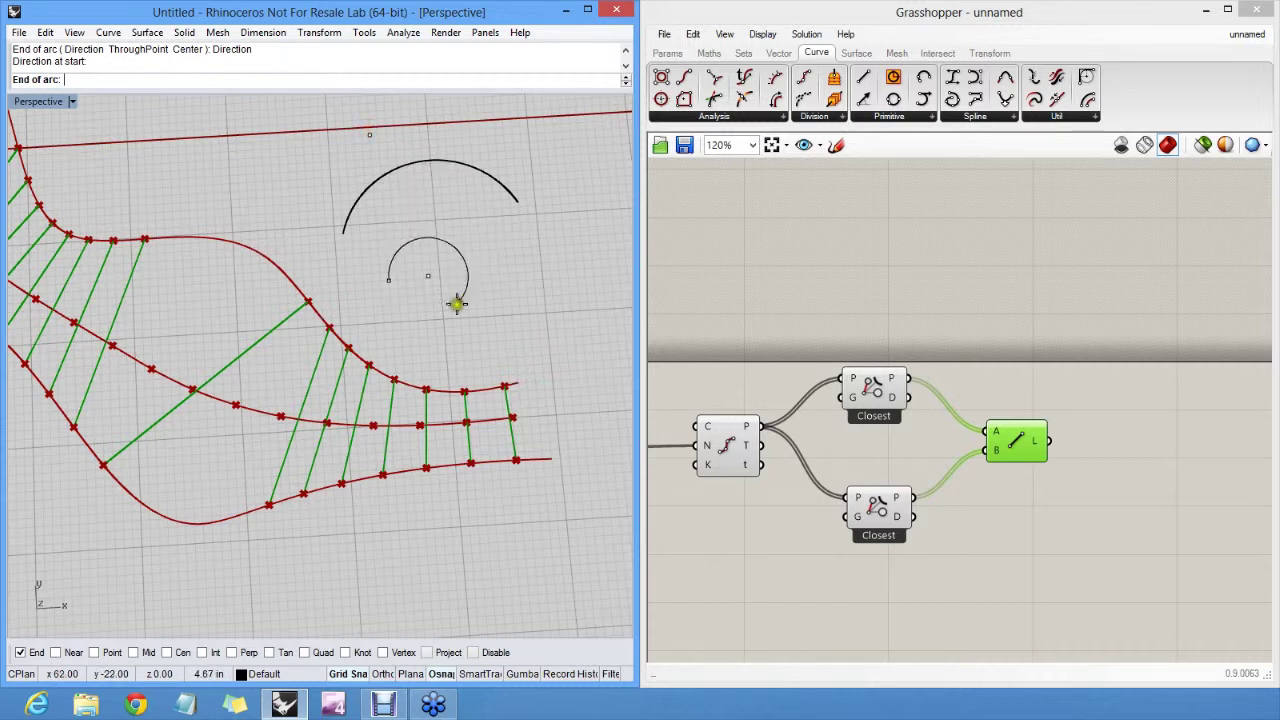
click(510, 240)
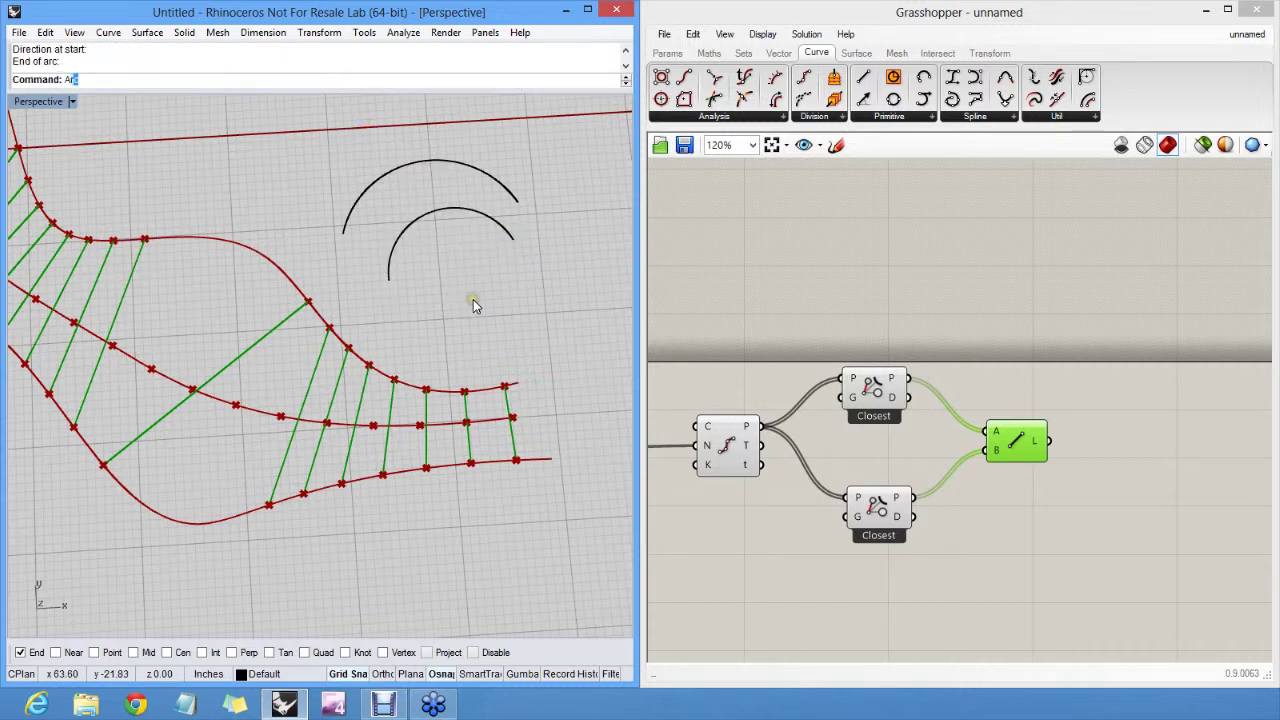
key(Return)
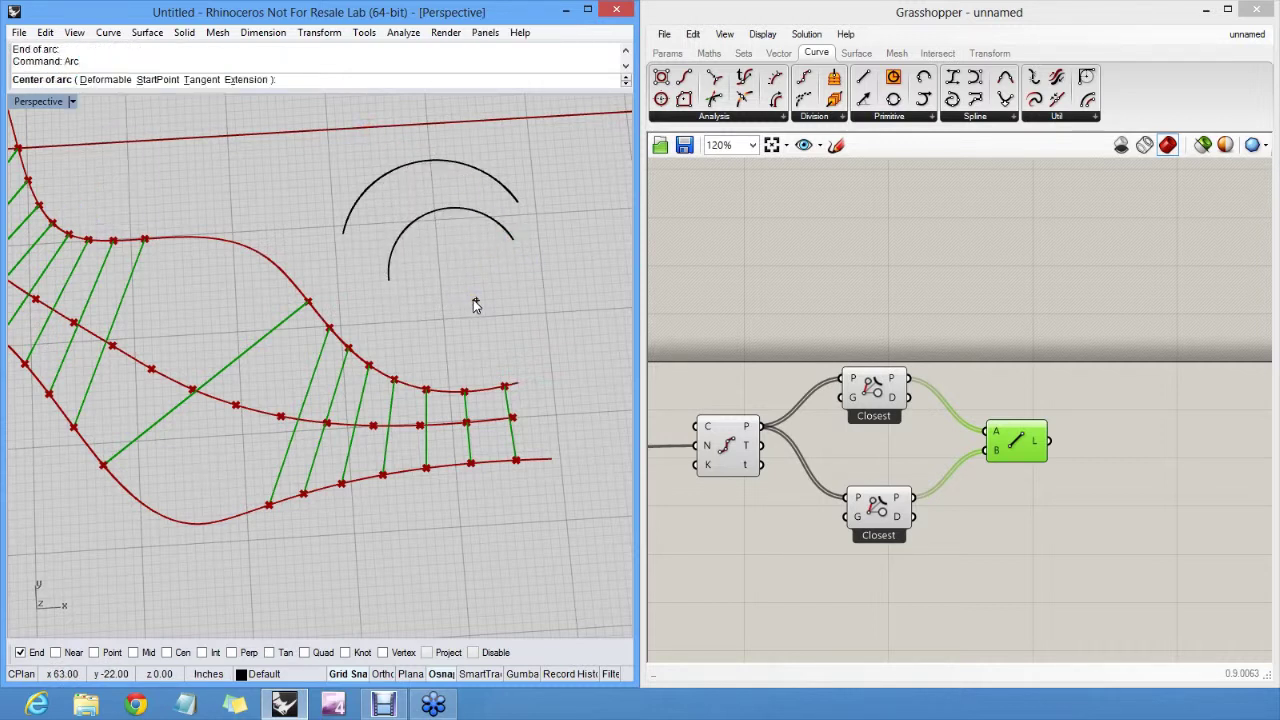
click(155, 80)
click(427, 329)
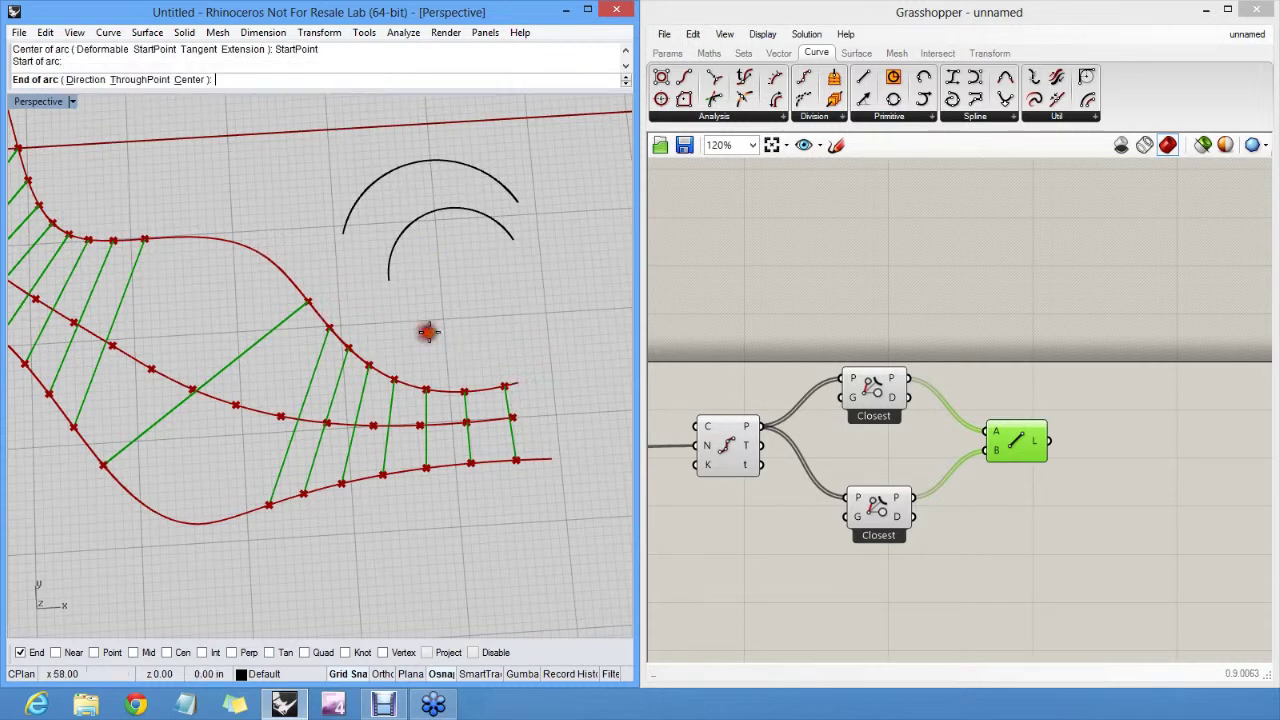
click(558, 319)
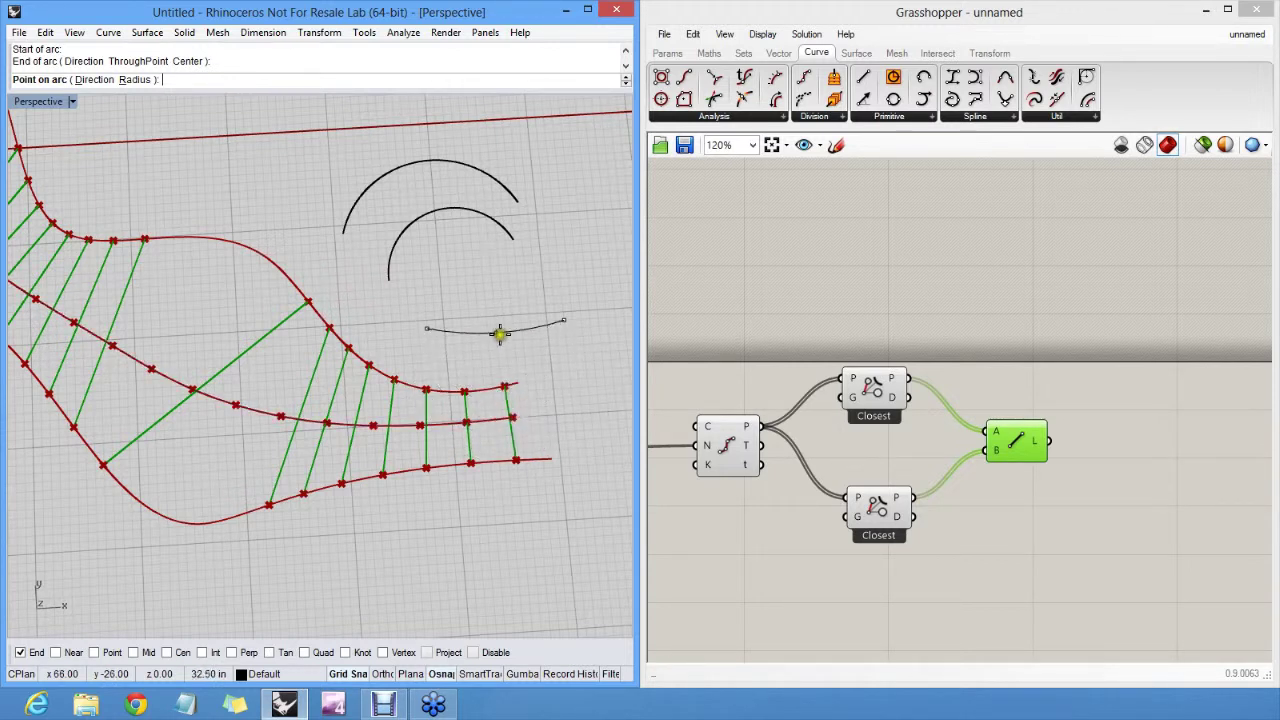
click(494, 291)
drag(571, 343, 500, 194)
key(Delete)
- Shift the network left and choose Arc 3Pt from the Curve tab's Primitive dropdown
click(957, 271)
right_drag(981, 288, 939, 300)
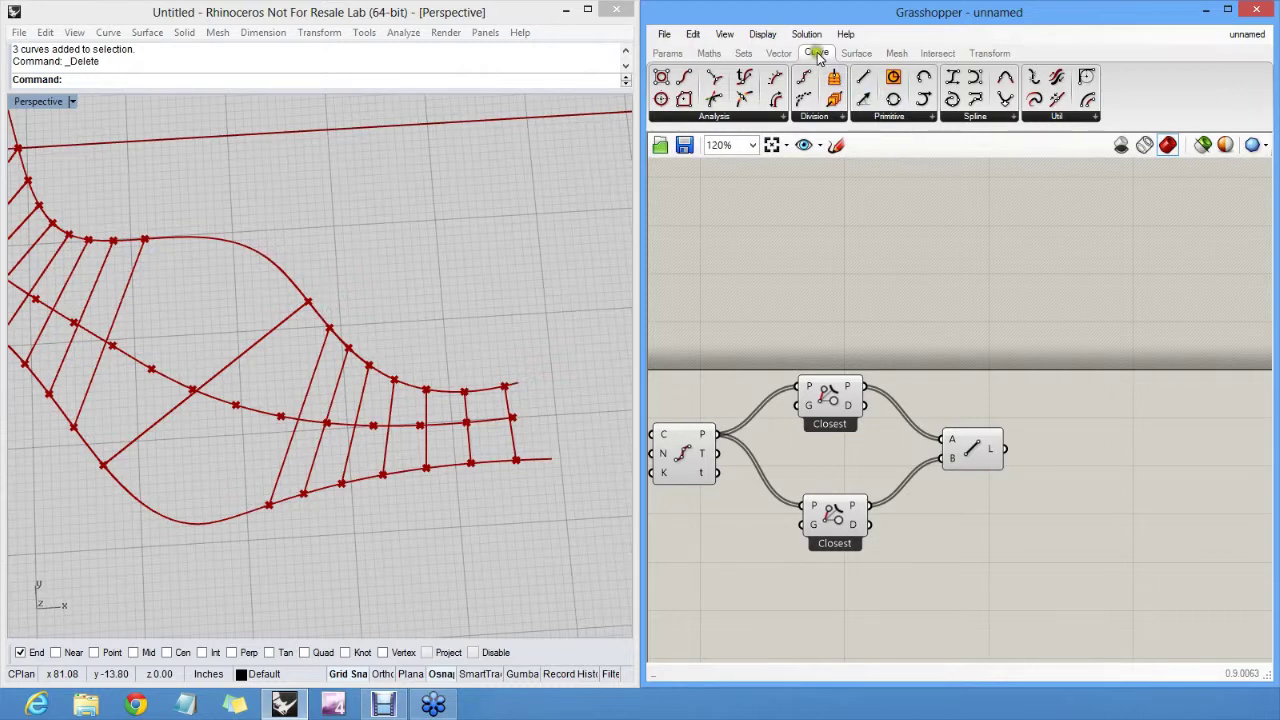
click(920, 118)
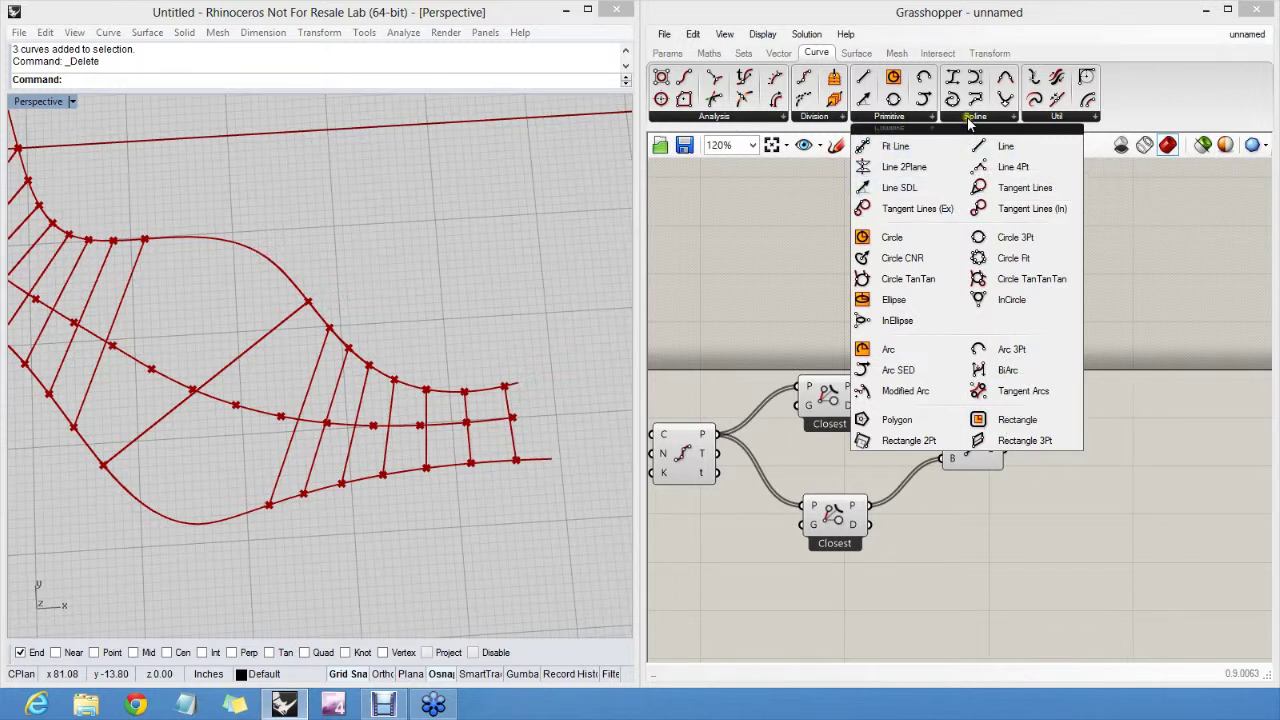
mouse_move(970, 120)
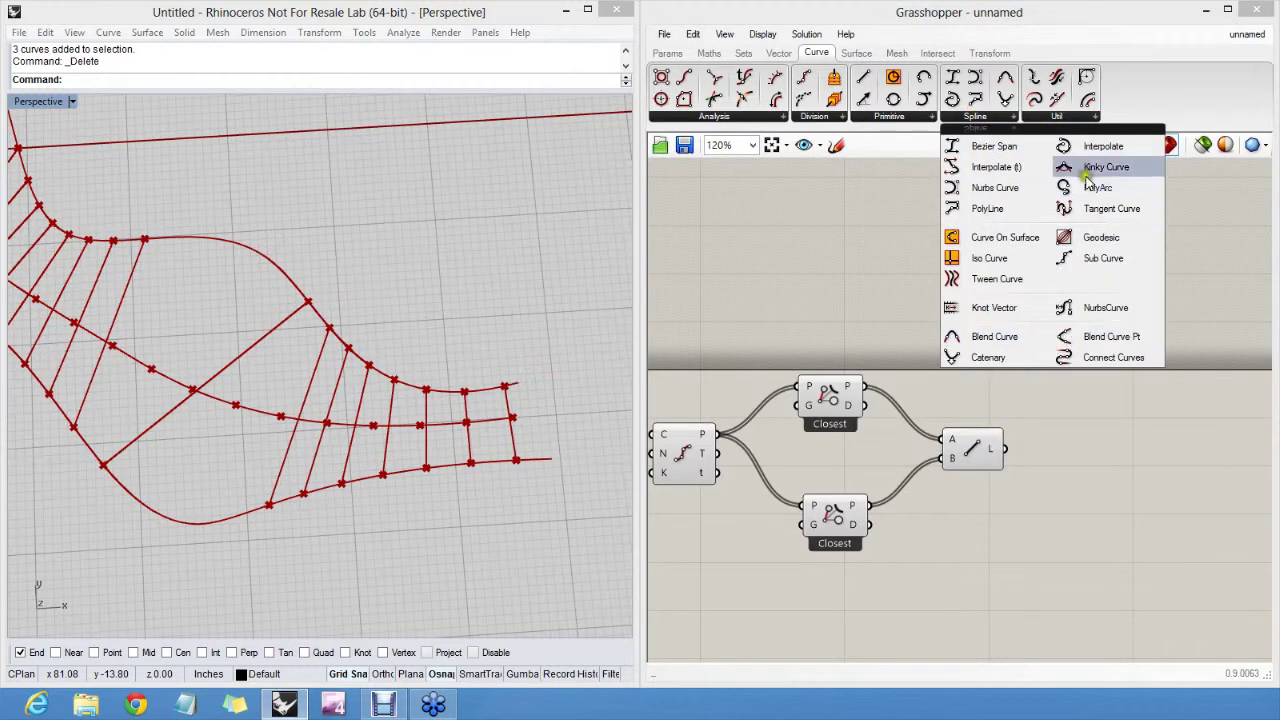
mouse_move(897, 120)
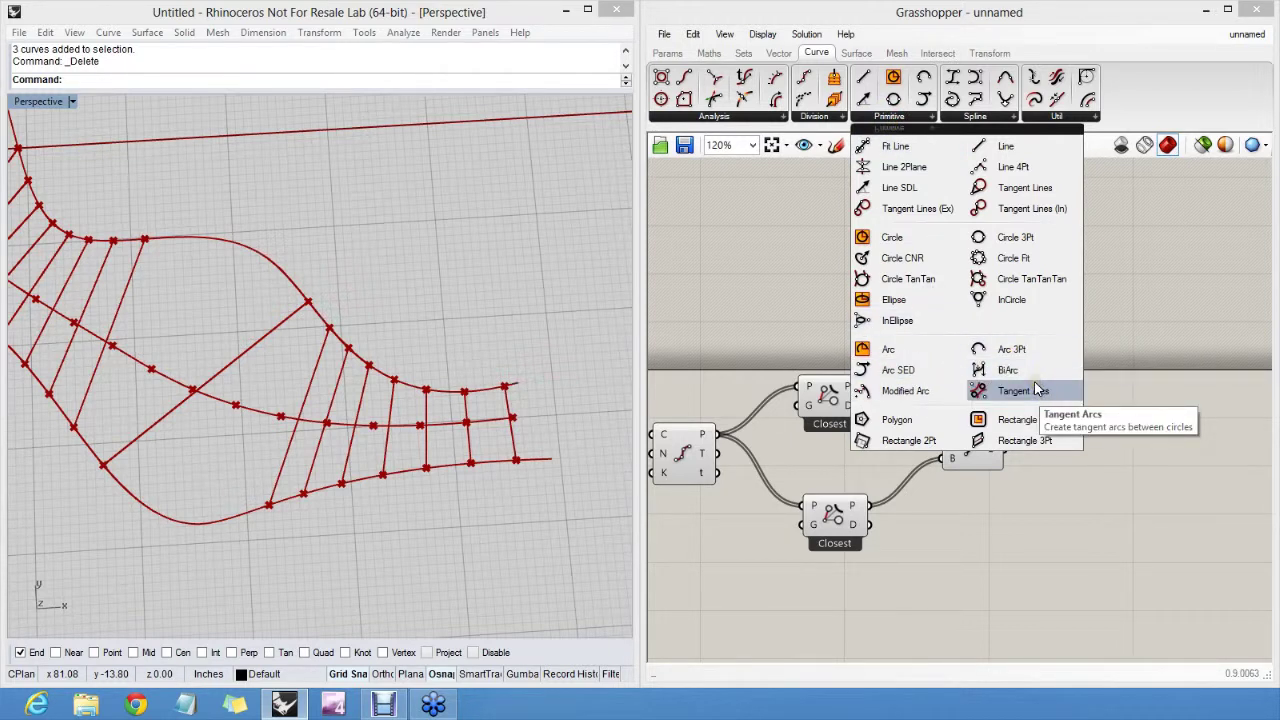
click(1029, 381)
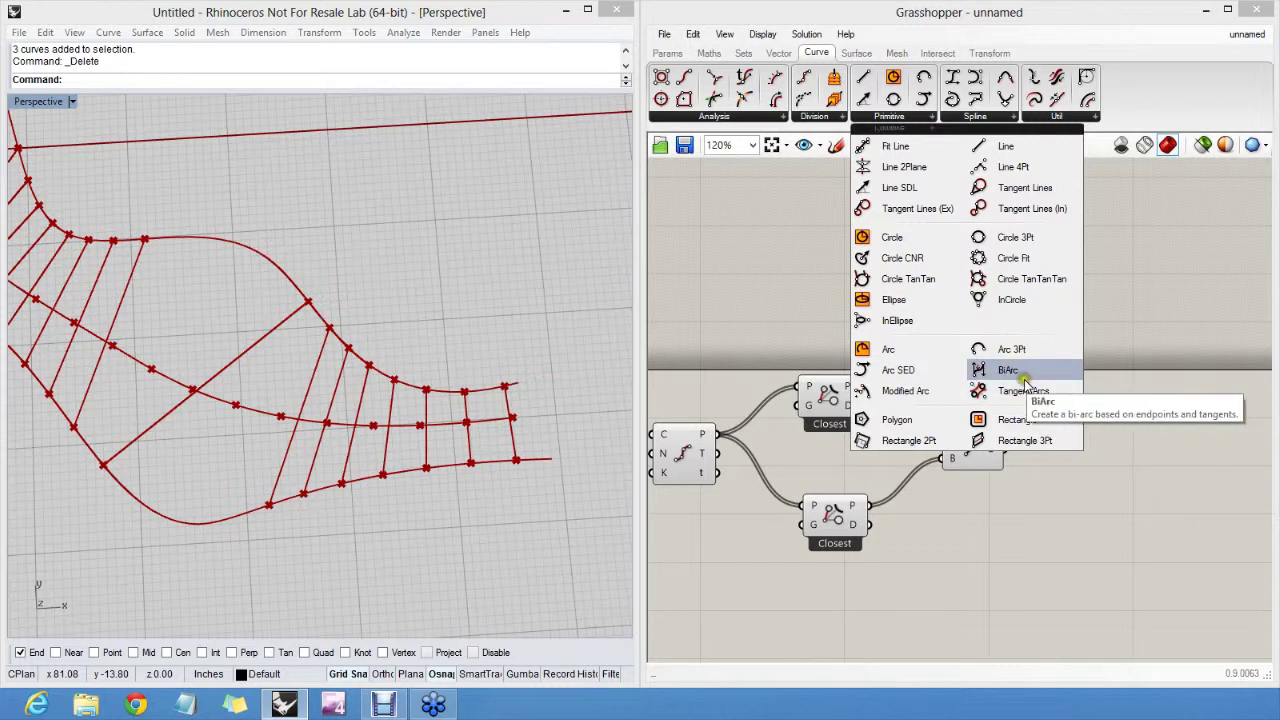
click(932, 356)
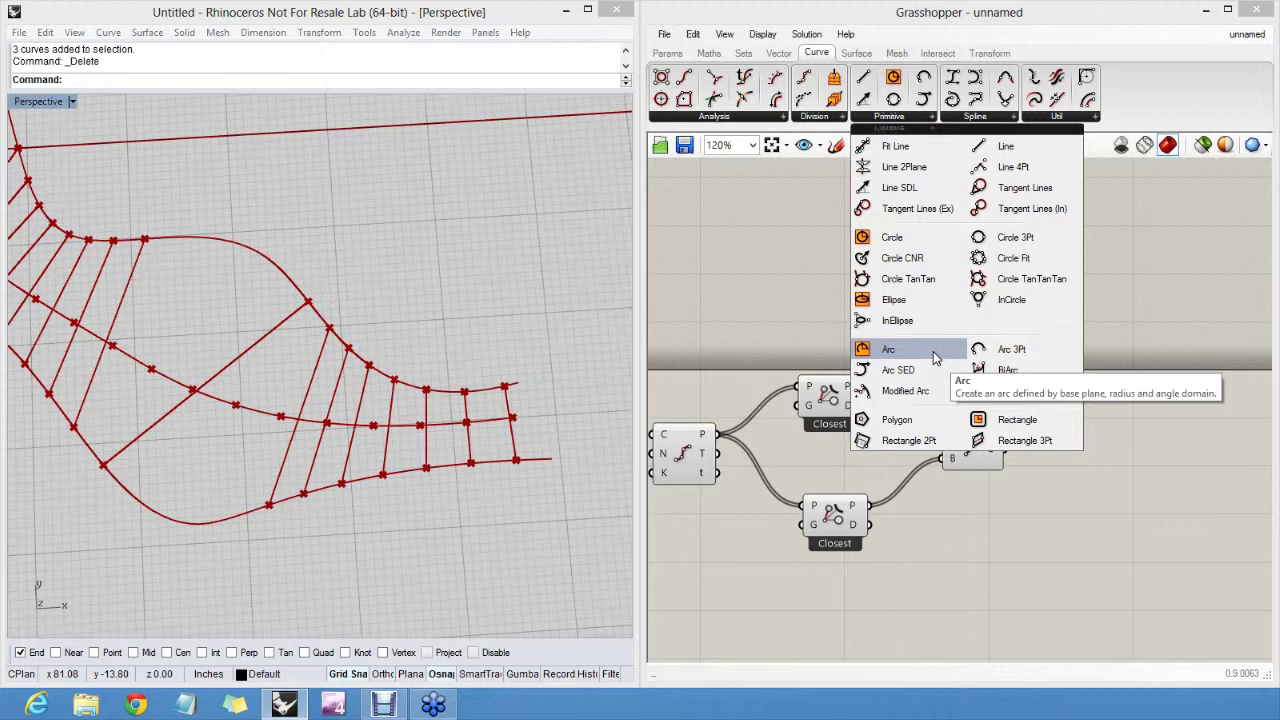
click(1016, 353)
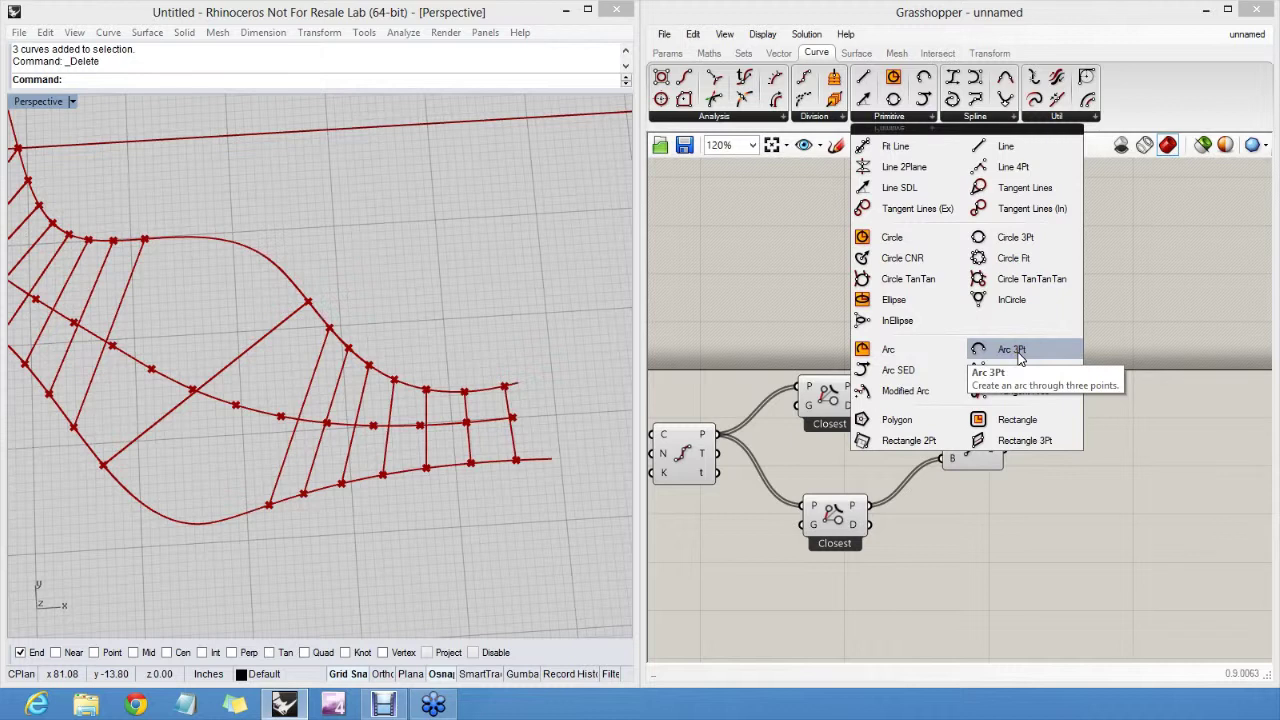
click(921, 372)
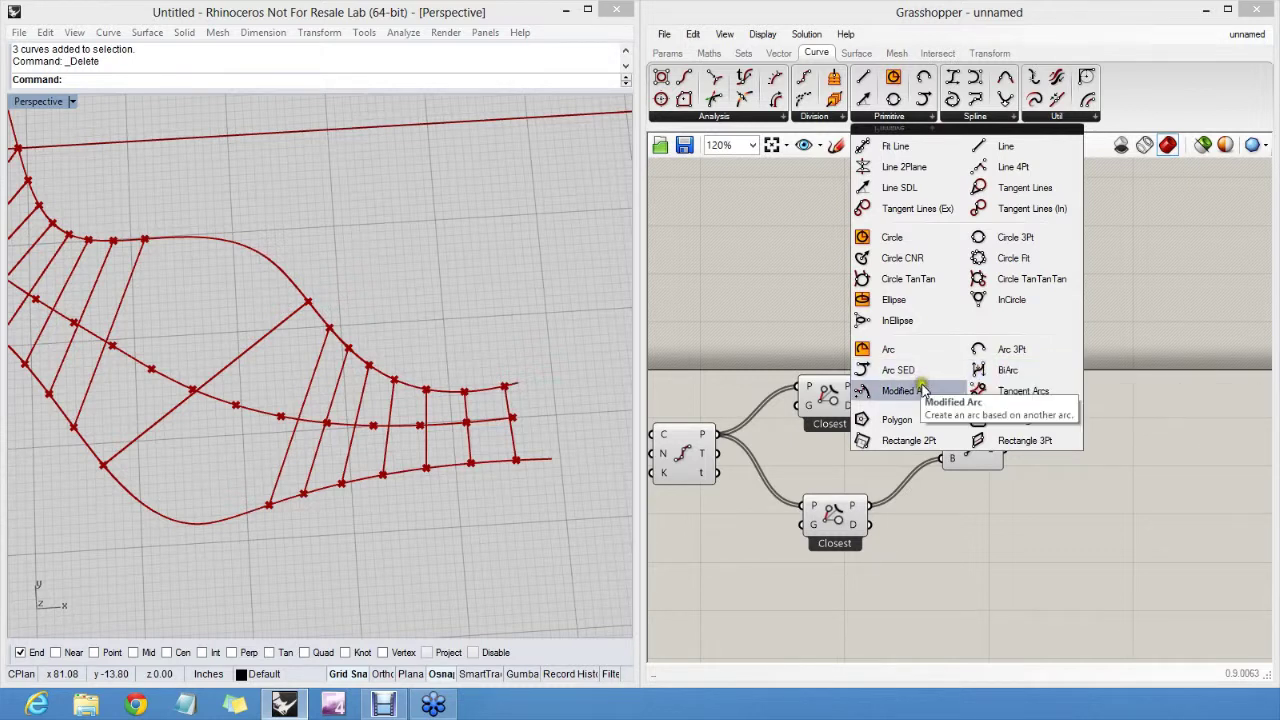
- Place an Arc 3Pt component on the canvas and move the Line component below it
click(1012, 350)
click(980, 392)
drag(969, 463, 993, 493)
- Check the Arc 3Pt component's A, B and C input tooltips
click(983, 395)
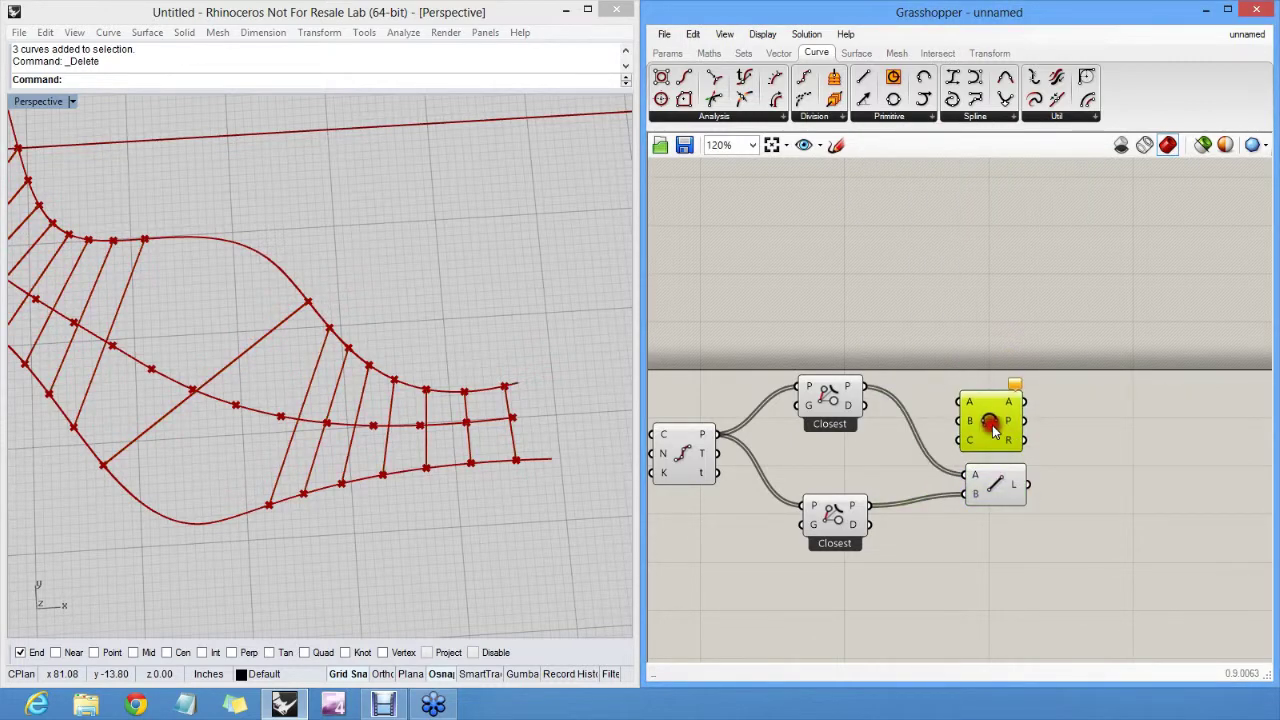
scroll(985, 380, up, 3)
scroll(990, 373, up, 1)
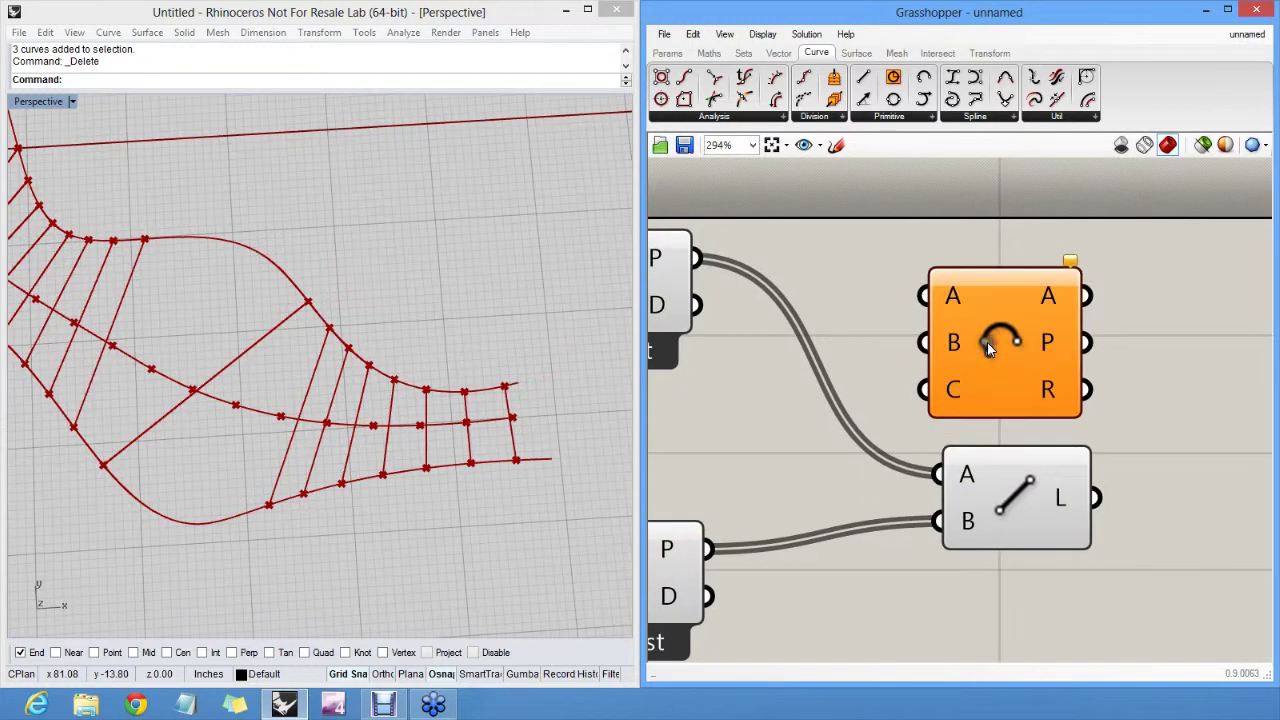
scroll(985, 350, down, 2)
mouse_move(978, 317)
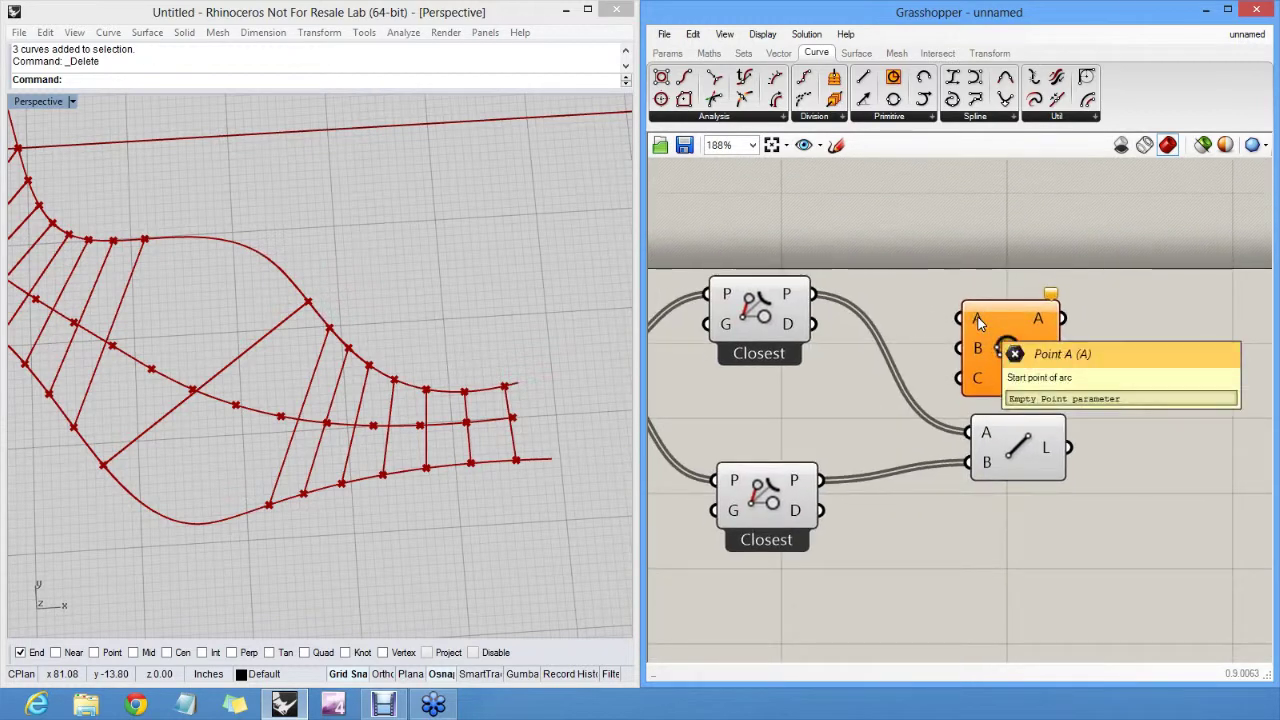
mouse_move(976, 353)
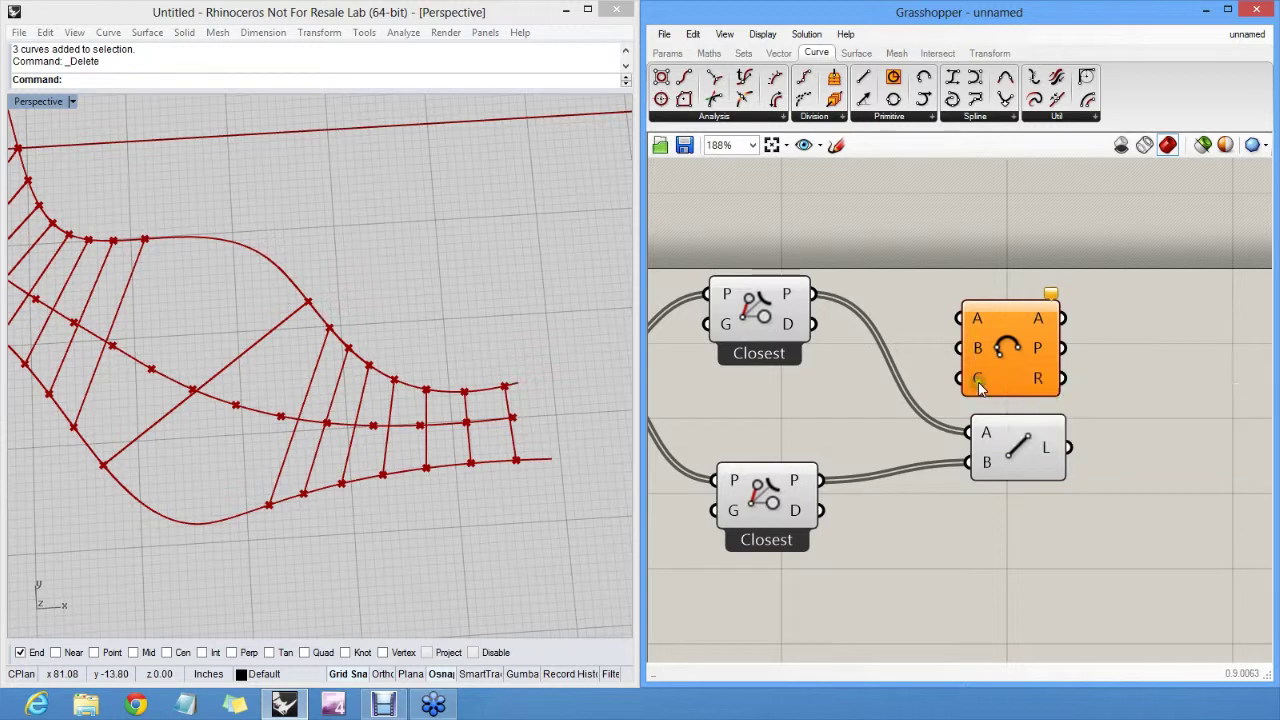
mouse_move(979, 385)
mouse_move(1039, 318)
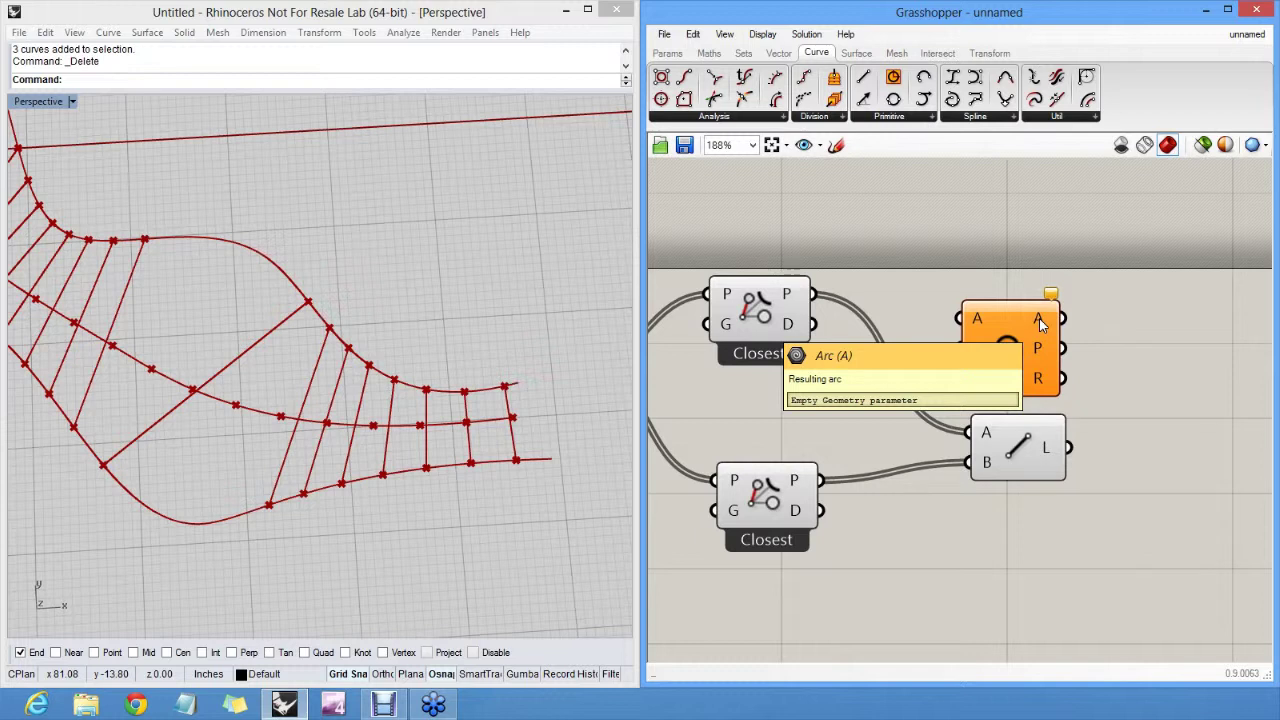
mouse_move(1038, 348)
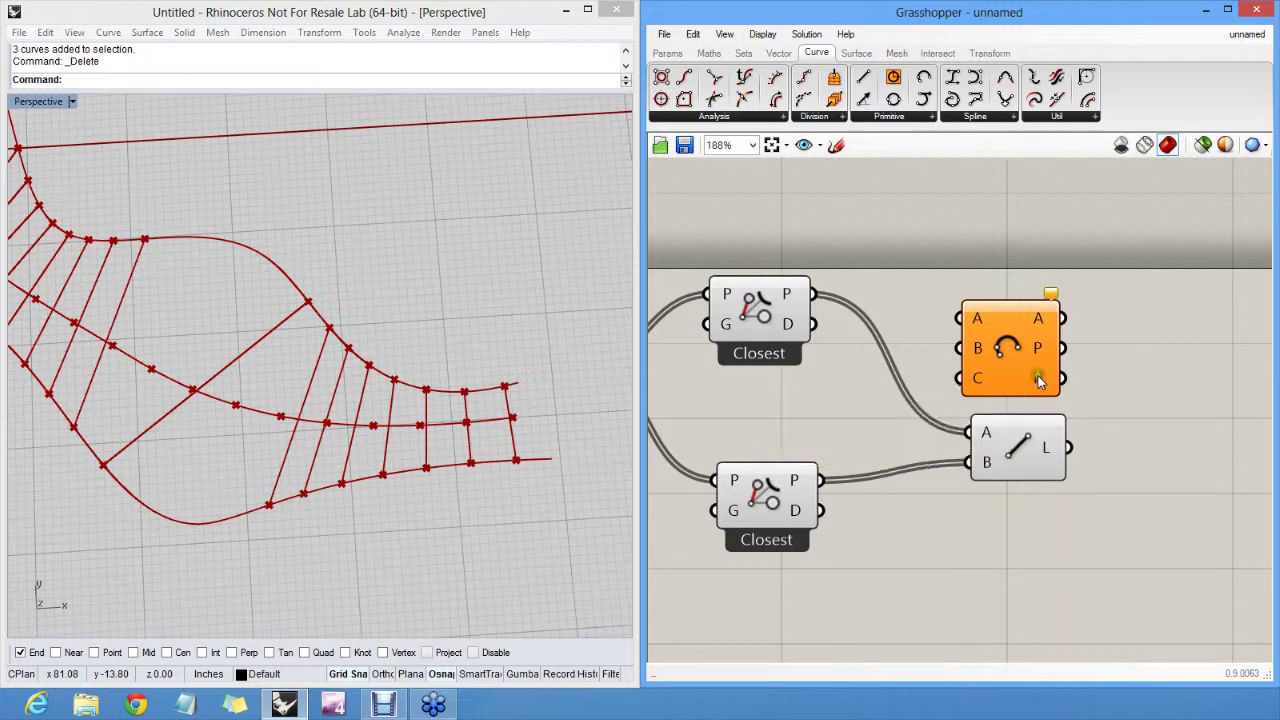
scroll(979, 350, up, 5)
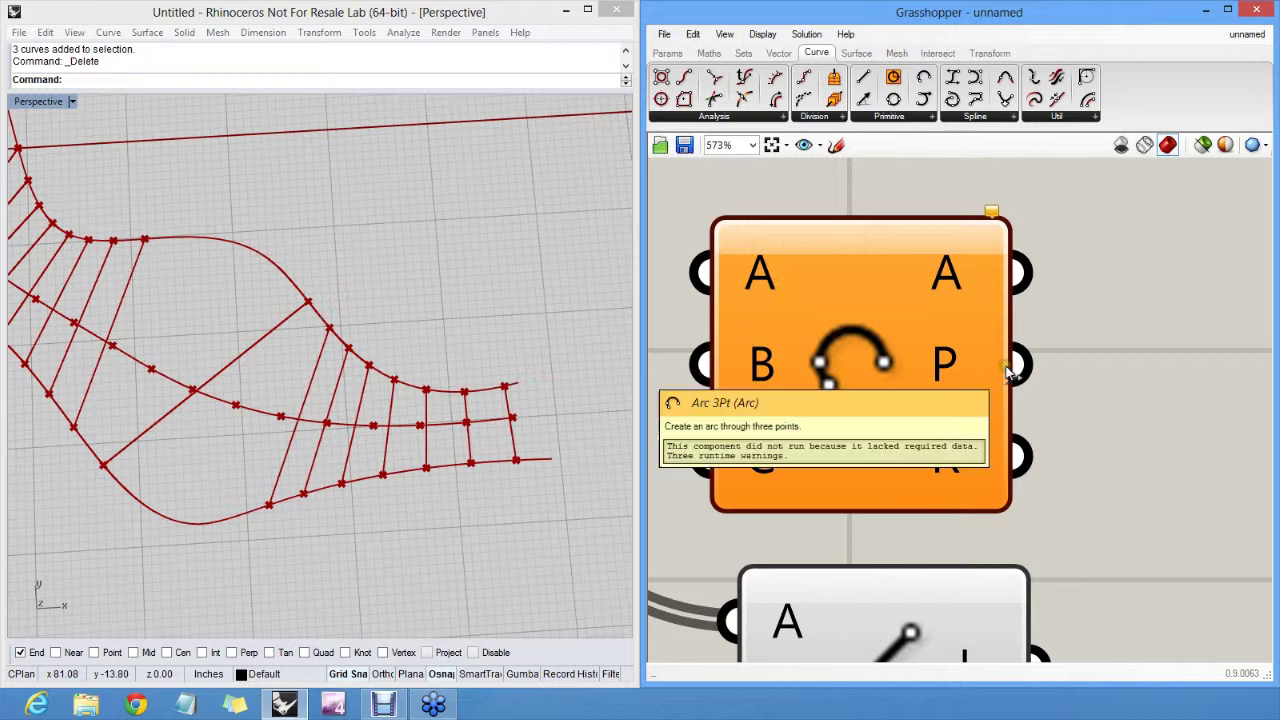
mouse_move(957, 281)
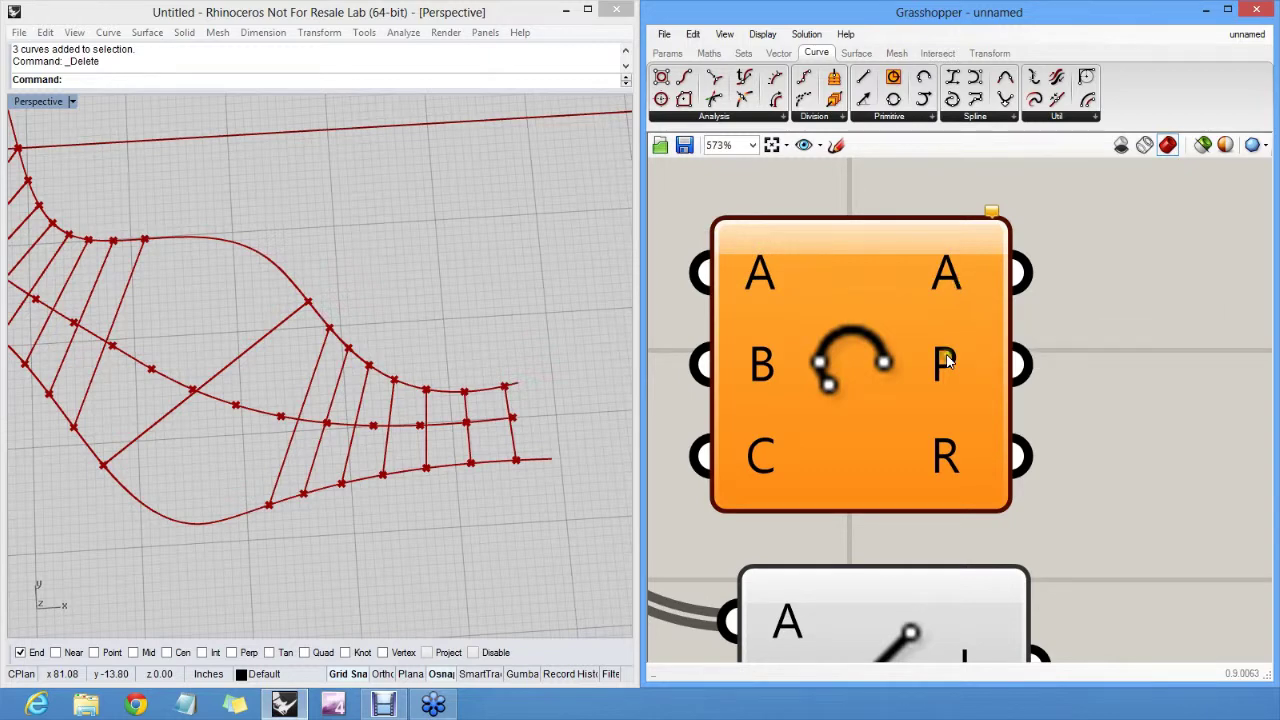
scroll(943, 458, down, 5)
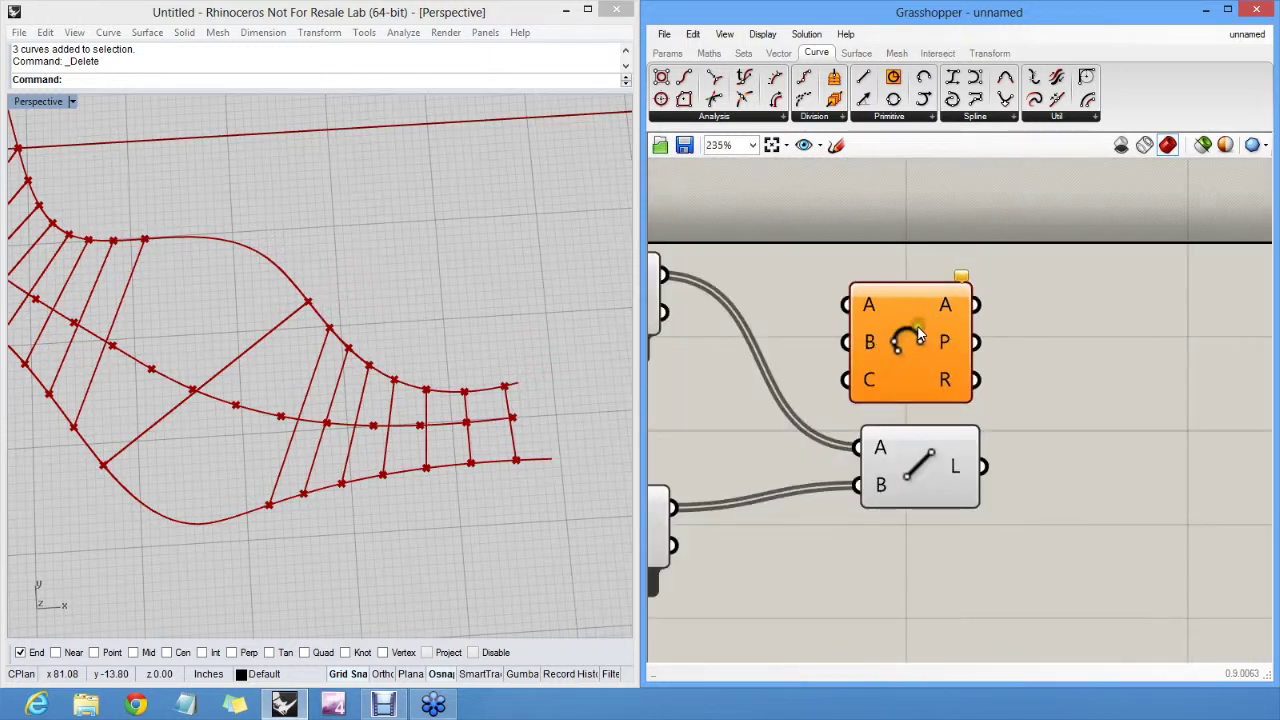
mouse_move(920, 336)
- Wire the upper Closest point to Arc input A and the lower one to C
right_drag(905, 340, 1098, 325)
scroll(1065, 338, down, 1)
click(1168, 432)
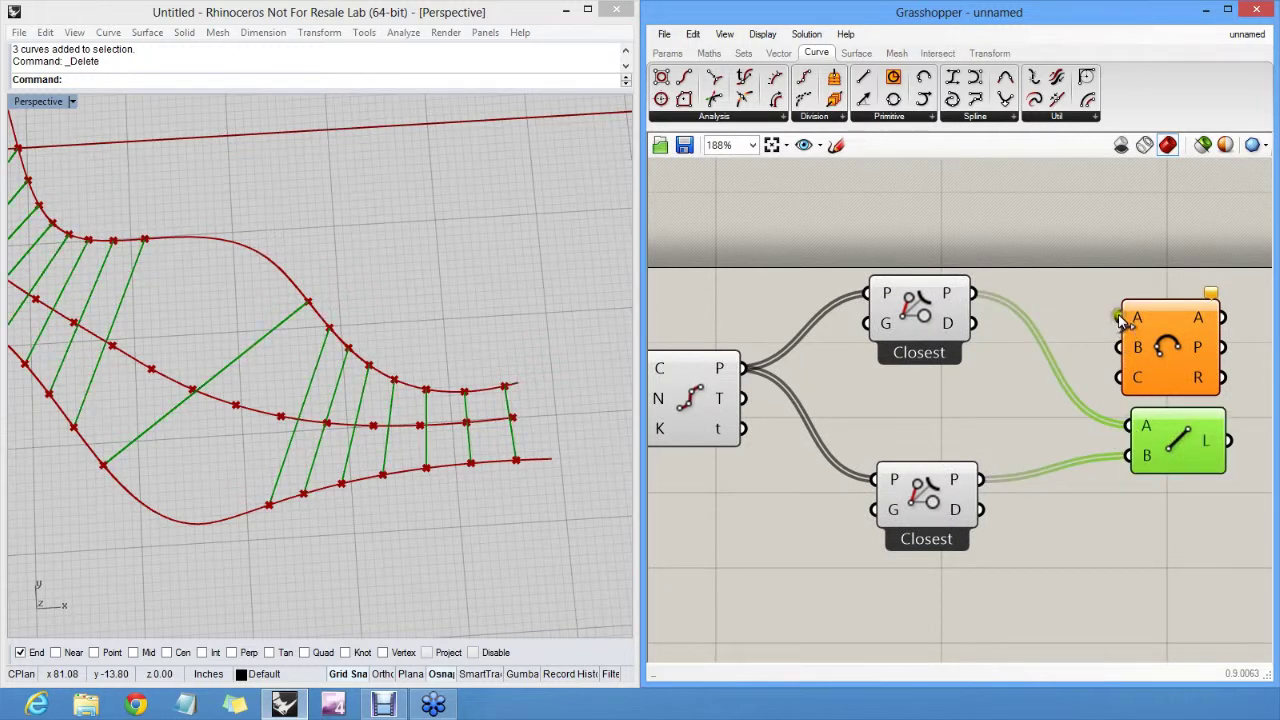
drag(1120, 318, 978, 295)
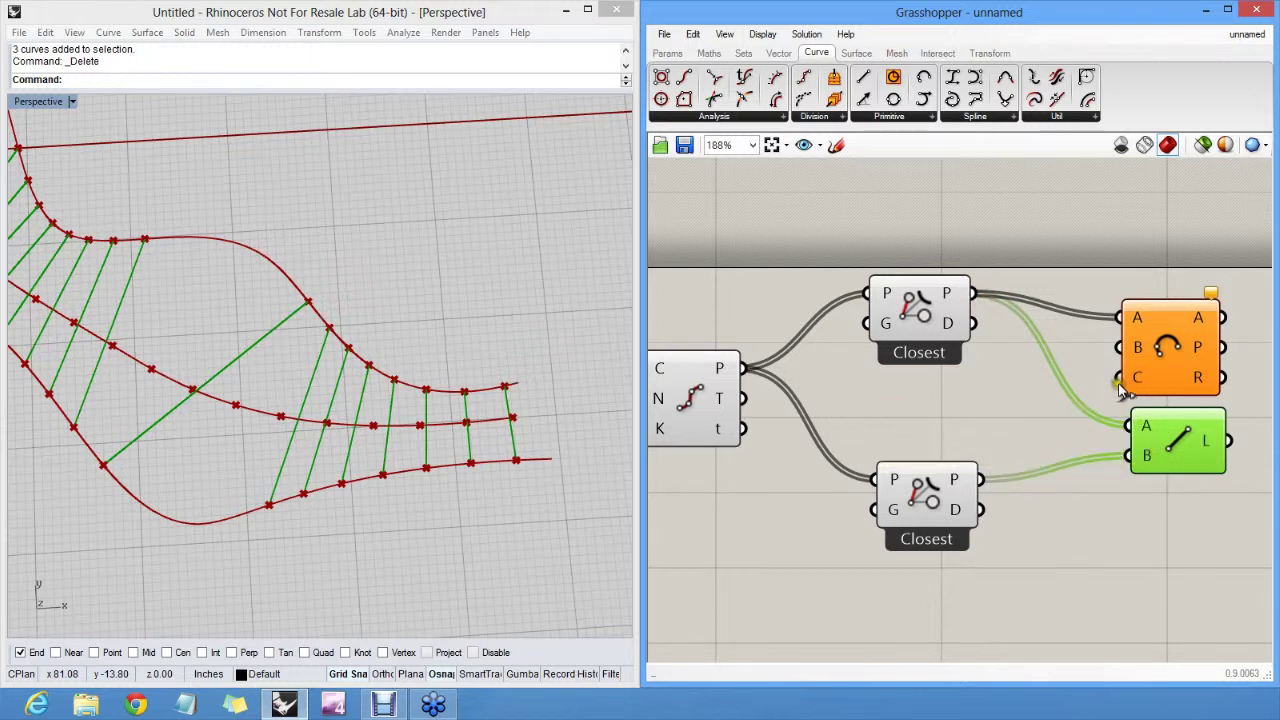
drag(1122, 378, 985, 483)
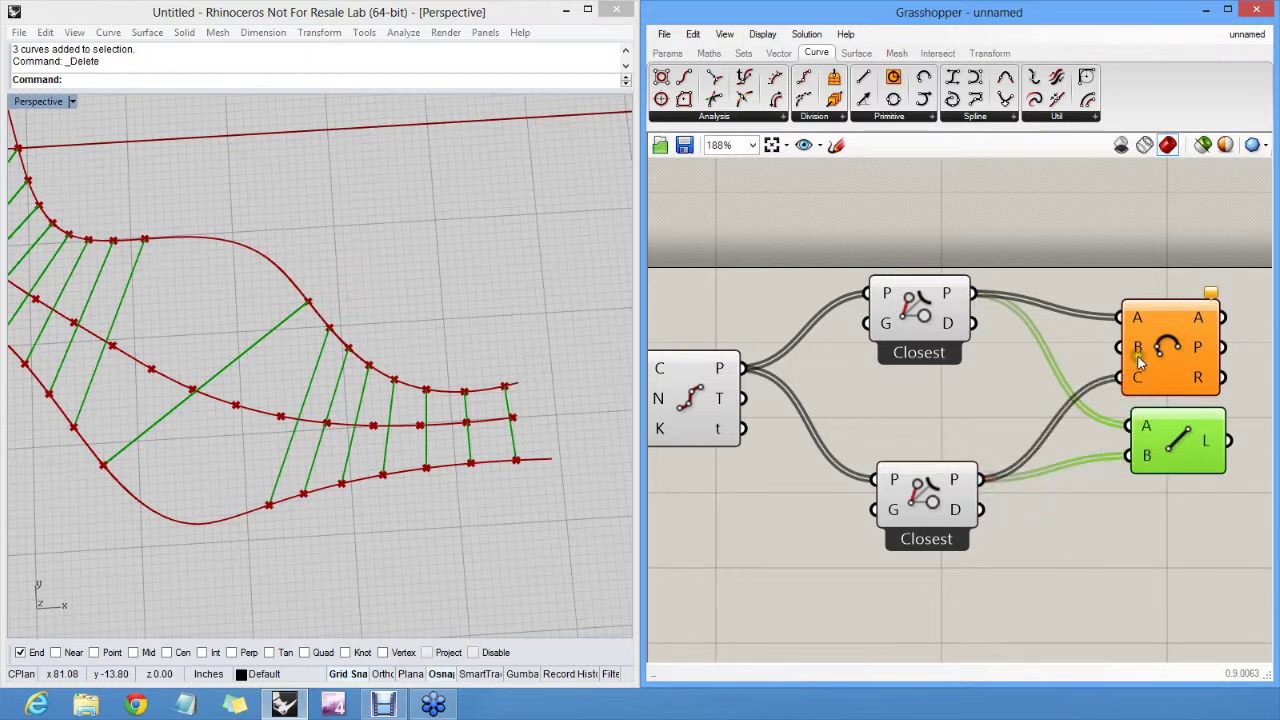
- Feed the Divide Curve points into Arc input B and delete the Line component
click(700, 402)
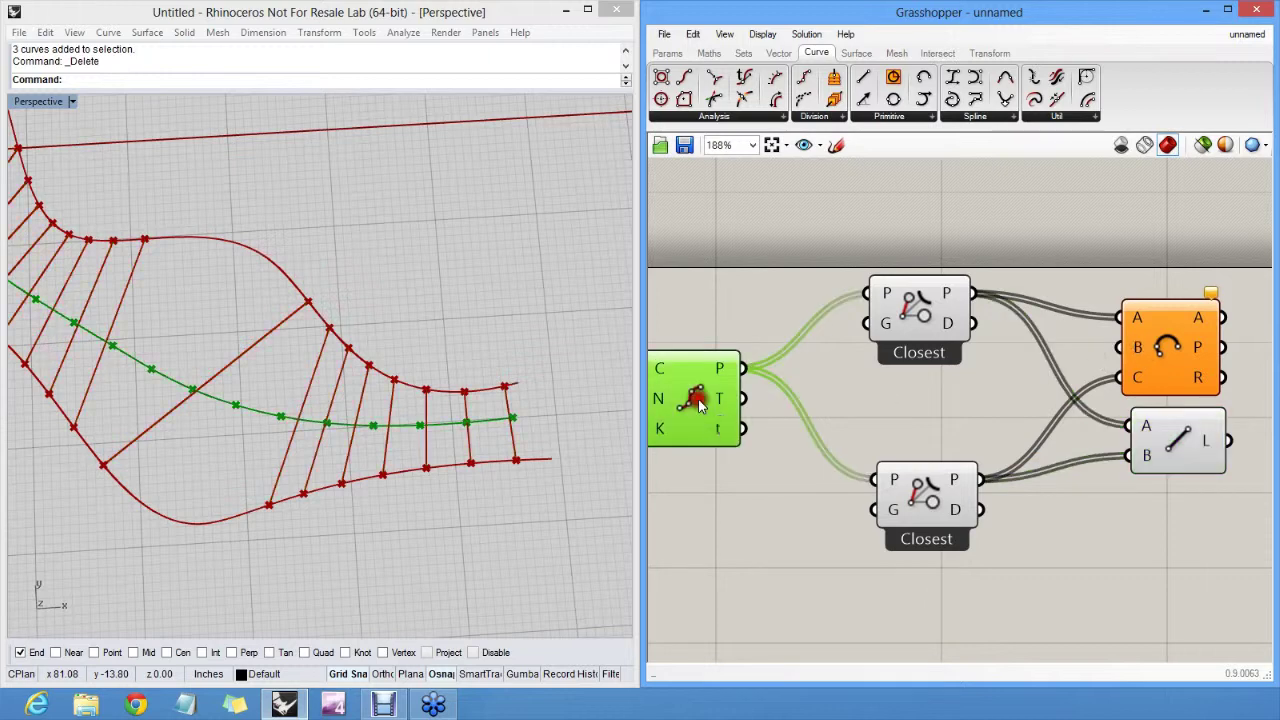
drag(785, 370, 1095, 400)
click(1180, 438)
key(Delete)
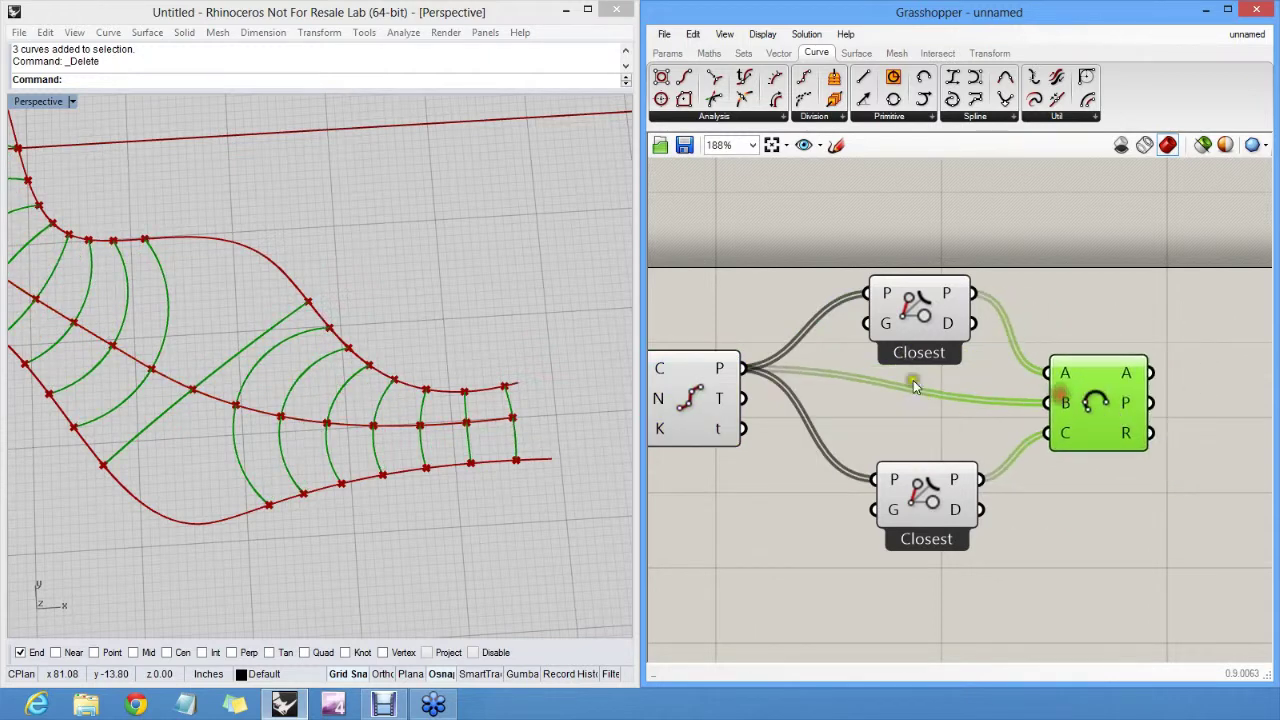
- Raise the division Count slider from 25 to 65 and orbit the Rhino view to inspect the arcs
drag(927, 478, 929, 458)
scroll(1003, 440, down, 3)
right_drag(994, 426, 1006, 402)
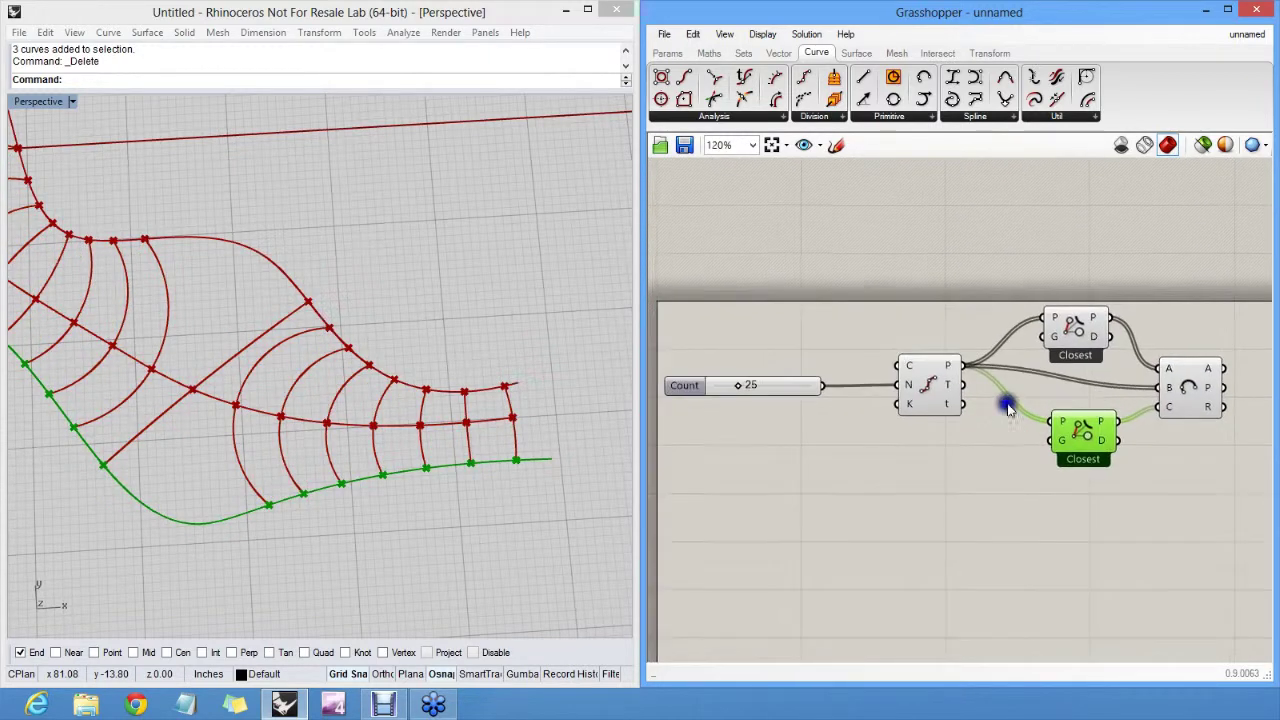
right_drag(277, 403, 436, 420)
drag(748, 385, 773, 391)
scroll(778, 393, down, 1)
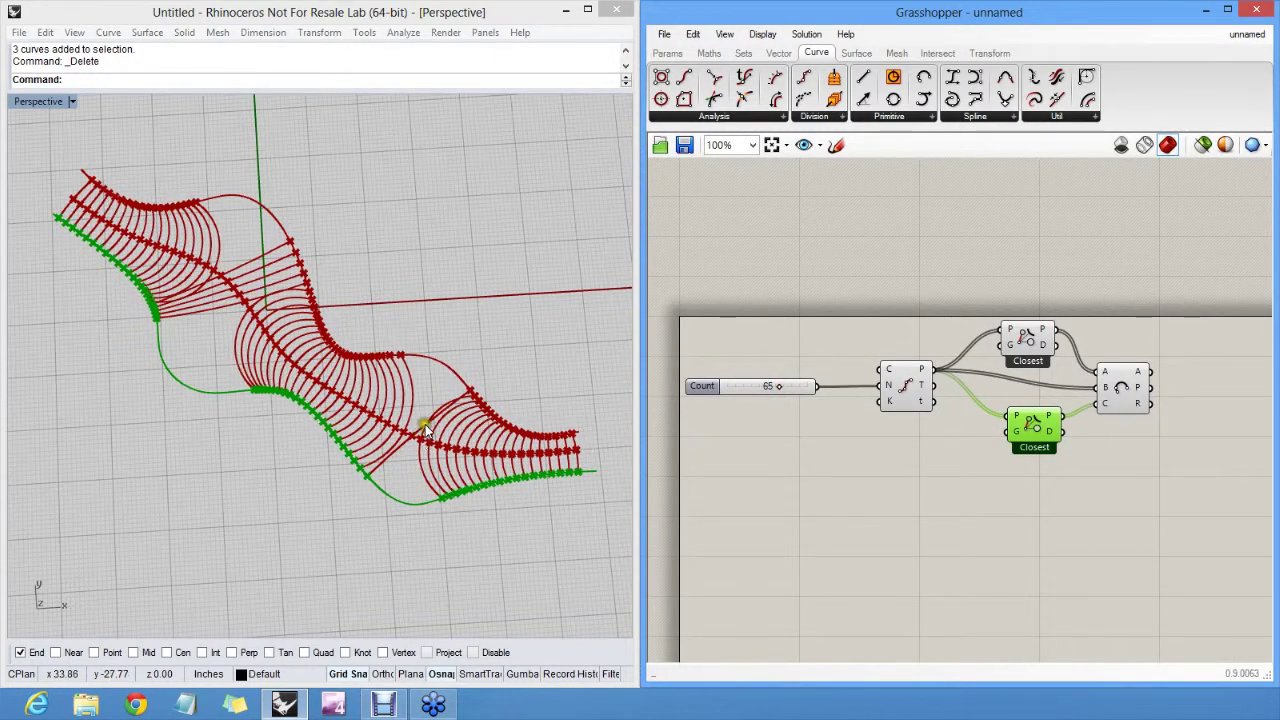
scroll(440, 415, up, 6)
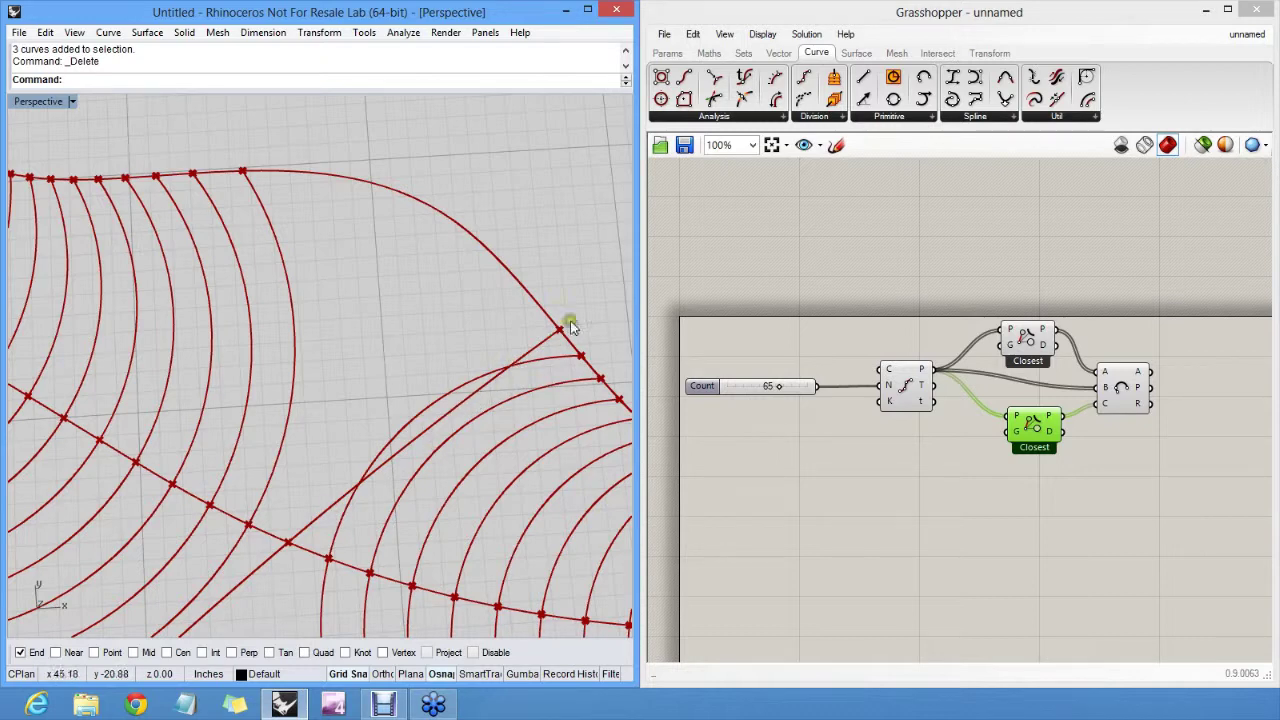
scroll(486, 420, down, 6)
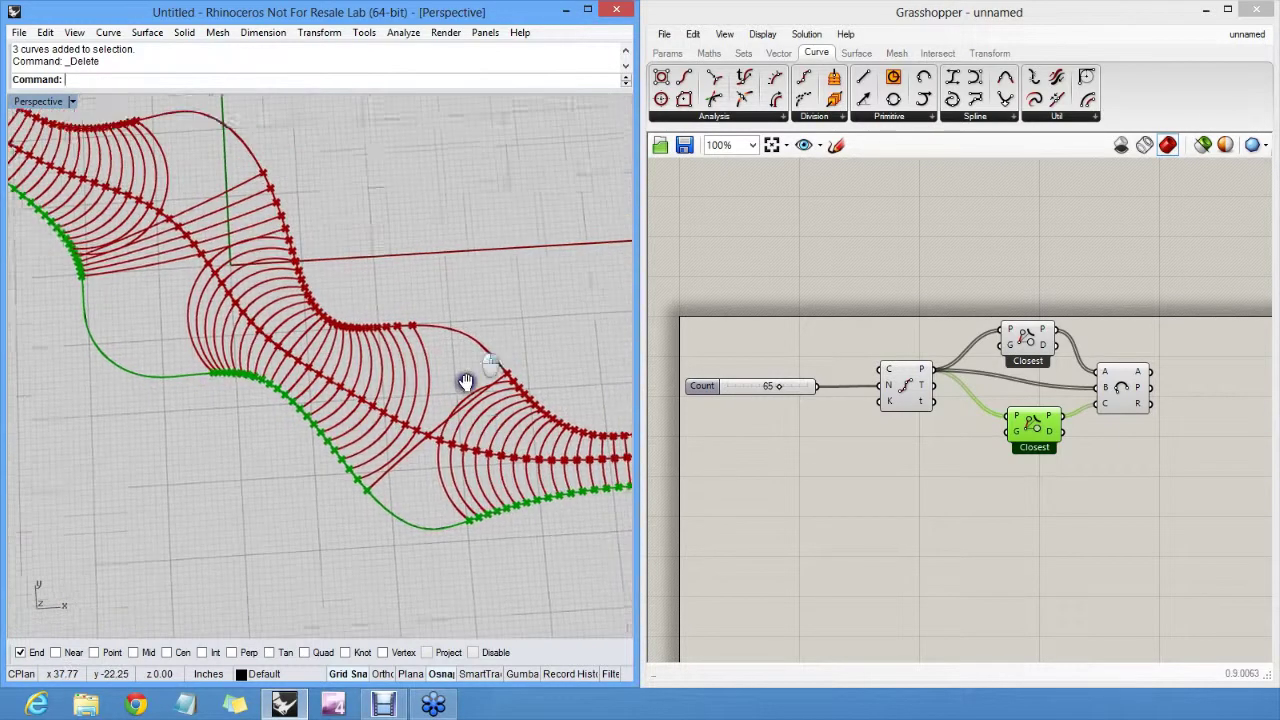
- Reshape the upper red outer curve by dragging its control points down
scroll(458, 420, down, 3)
click(473, 405)
key(F10)
drag(490, 393, 484, 409)
click(291, 215)
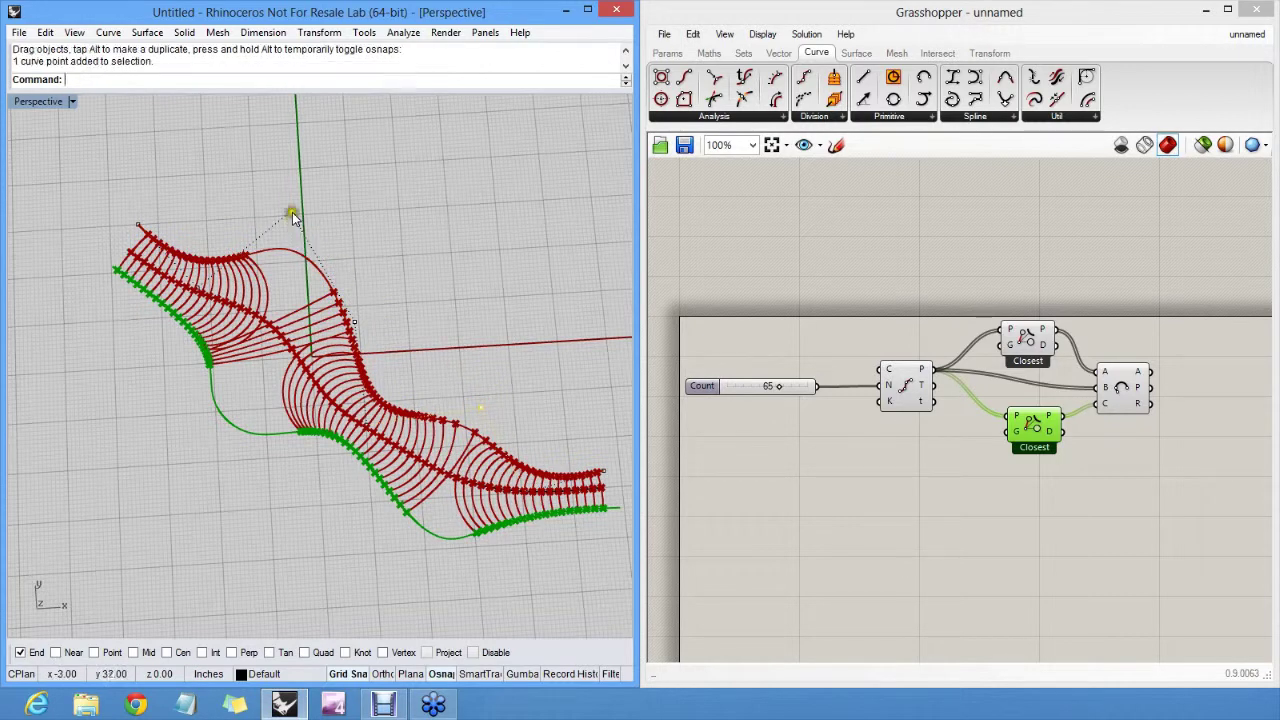
drag(293, 218, 298, 267)
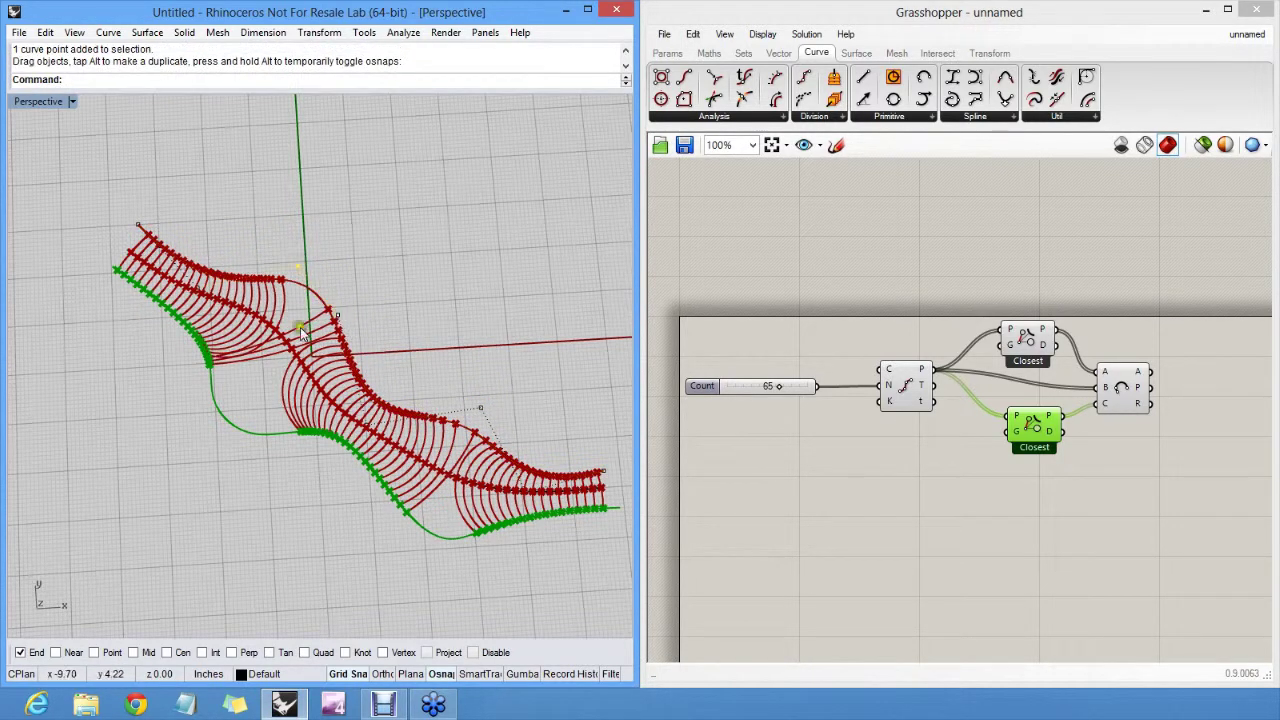
- Reshape the green lower curve's control points, then hide the control points
click(229, 420)
key(F10)
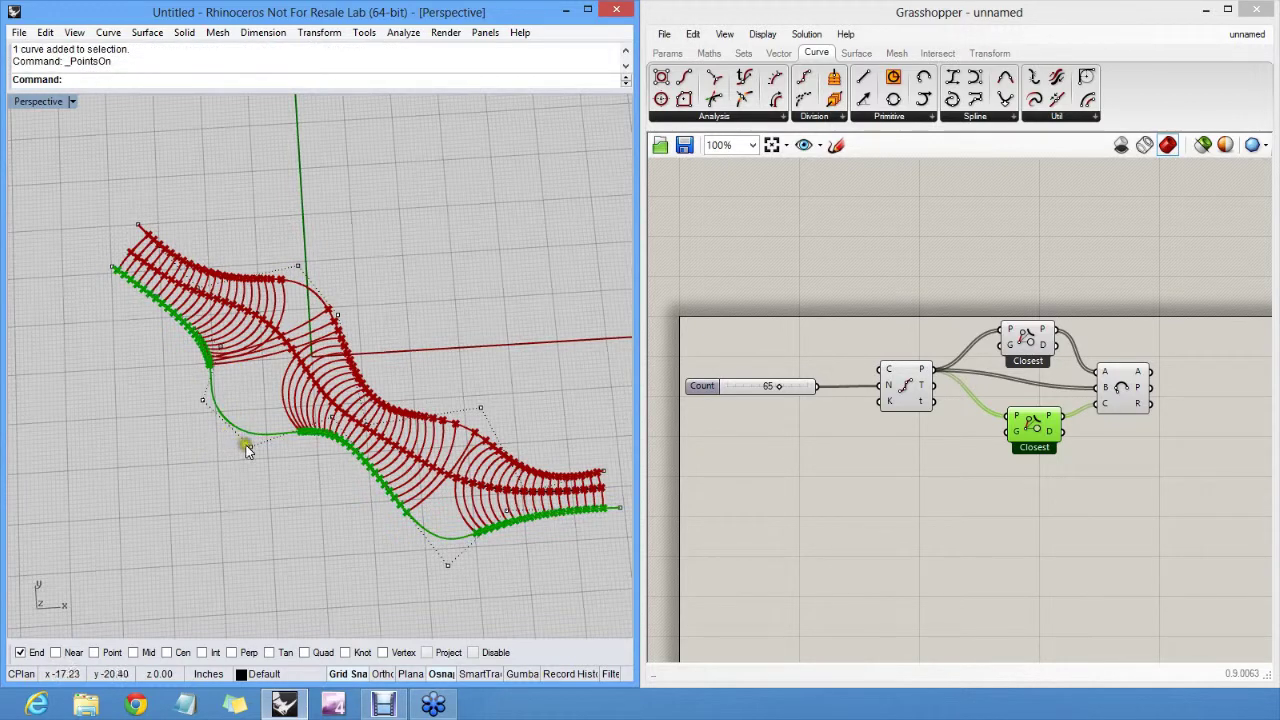
click(257, 420)
drag(204, 405, 251, 382)
drag(266, 428, 270, 405)
click(445, 564)
drag(445, 564, 443, 535)
click(446, 316)
key(Escape)
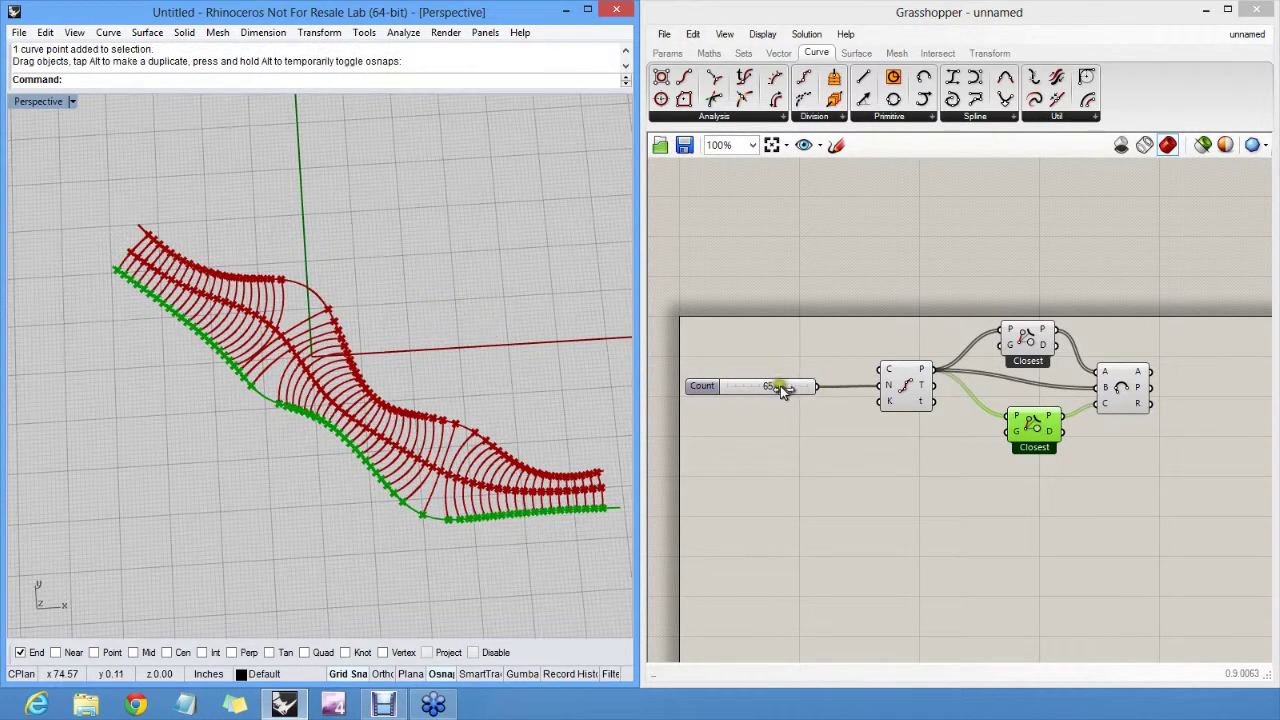
- Lower the division Count slider through 46 to 36, thinning the arcs
drag(777, 387, 765, 390)
shift+right_drag(580, 437, 443, 424)
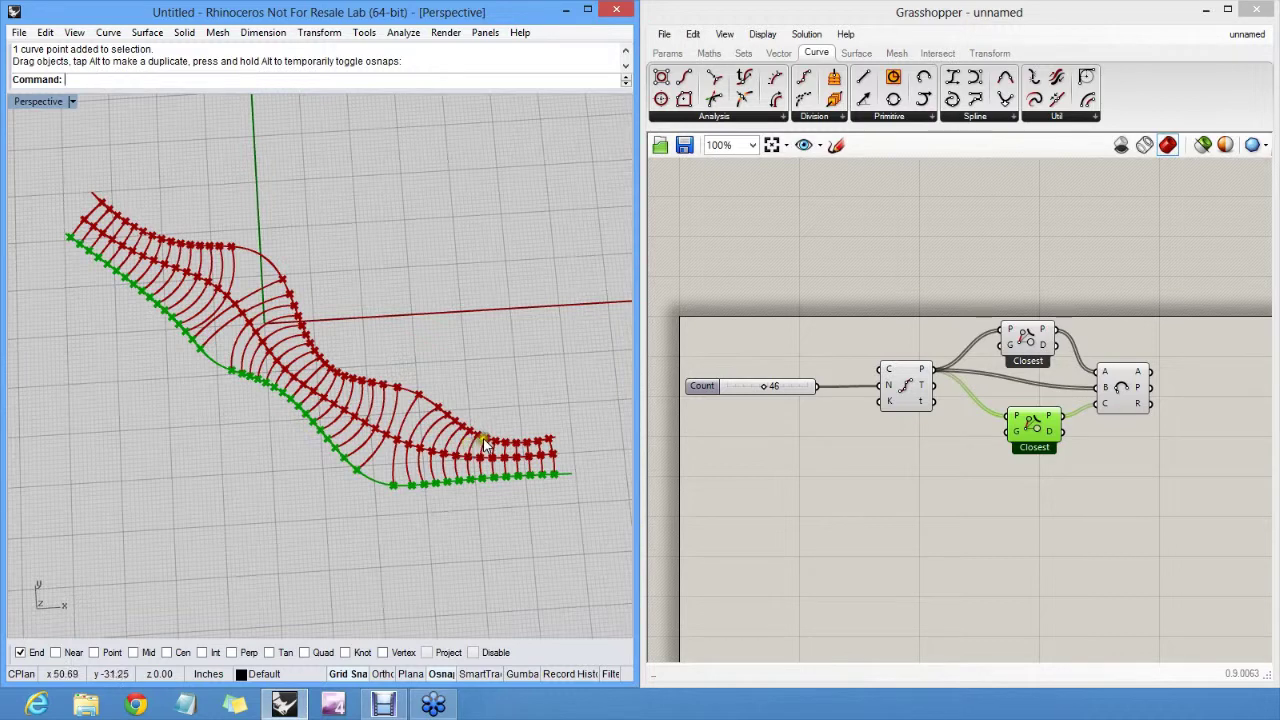
mouse_move(767, 387)
mouse_down()
mouse_move(756, 390)
mouse_move(767, 391)
mouse_up()
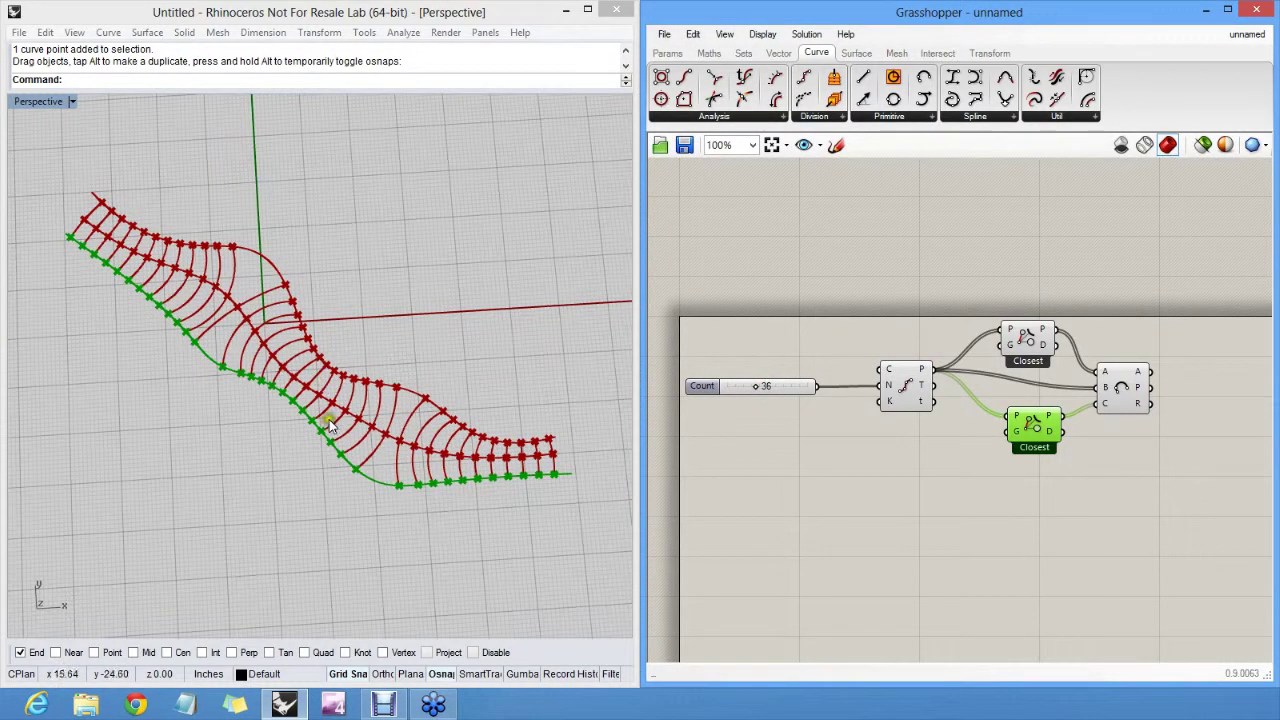
scroll(759, 387, up, 5)
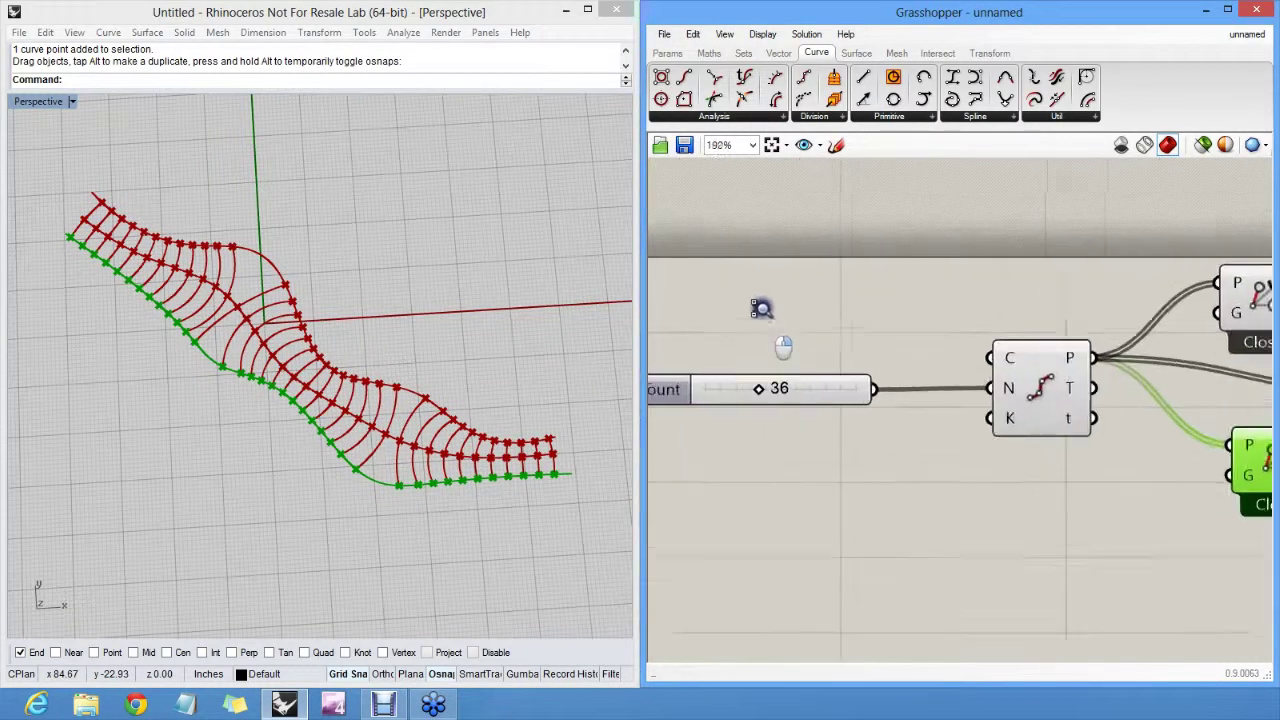